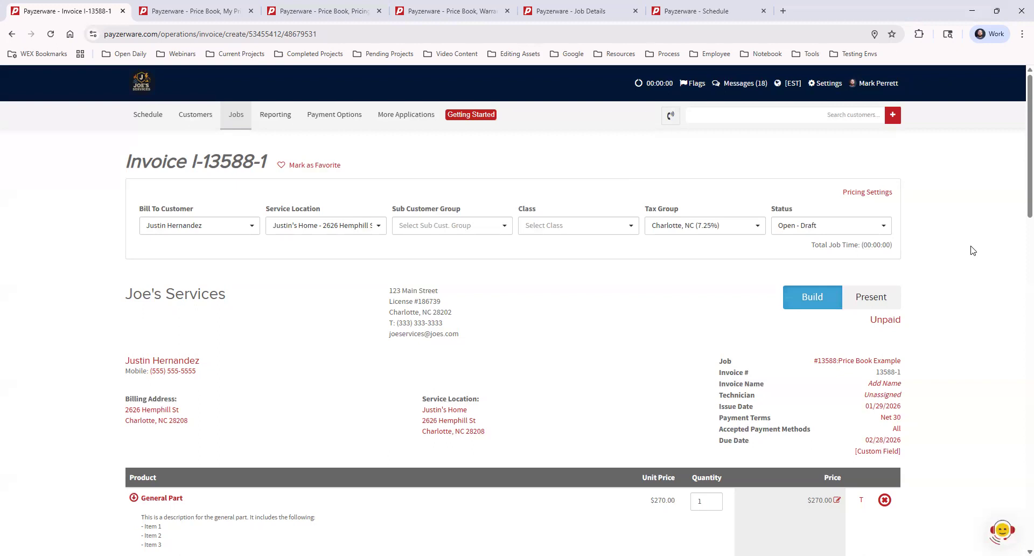
# Step: Browse the items that can be added to the invoice from the price book, the flat rate price book and the QuickBooks item list
pyautogui.scroll(-5, 969, 250)
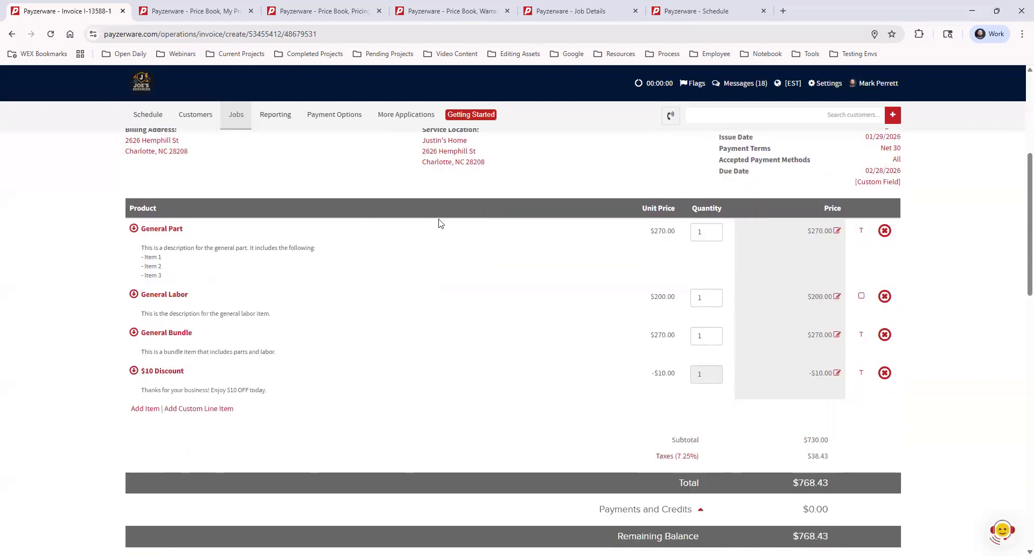
pyautogui.click(145, 408)
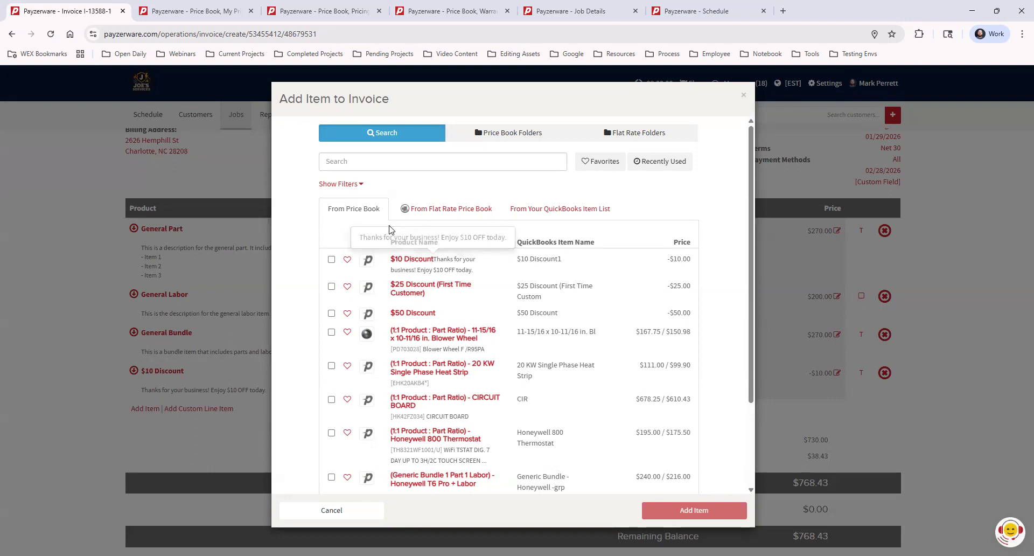
pyautogui.click(474, 212)
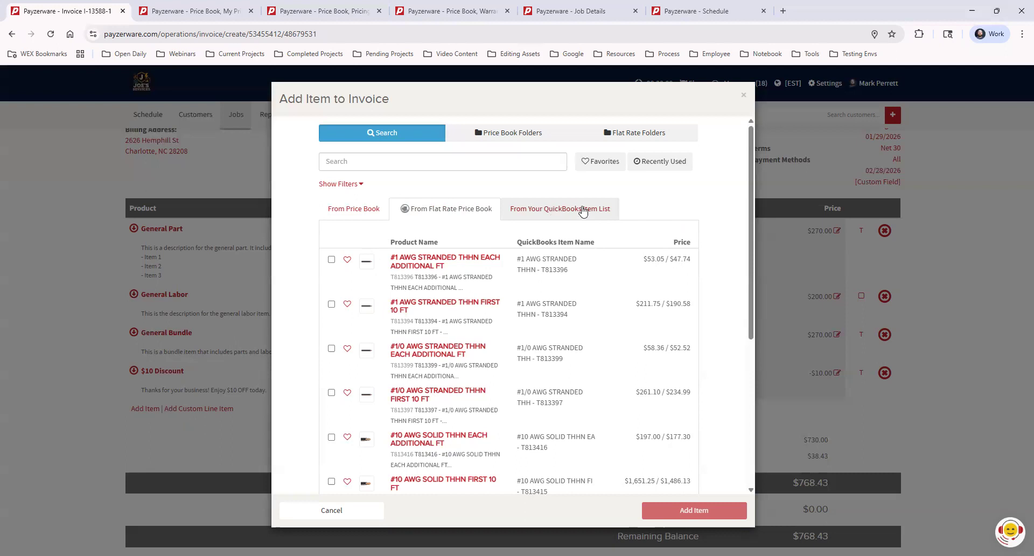
pyautogui.click(583, 211)
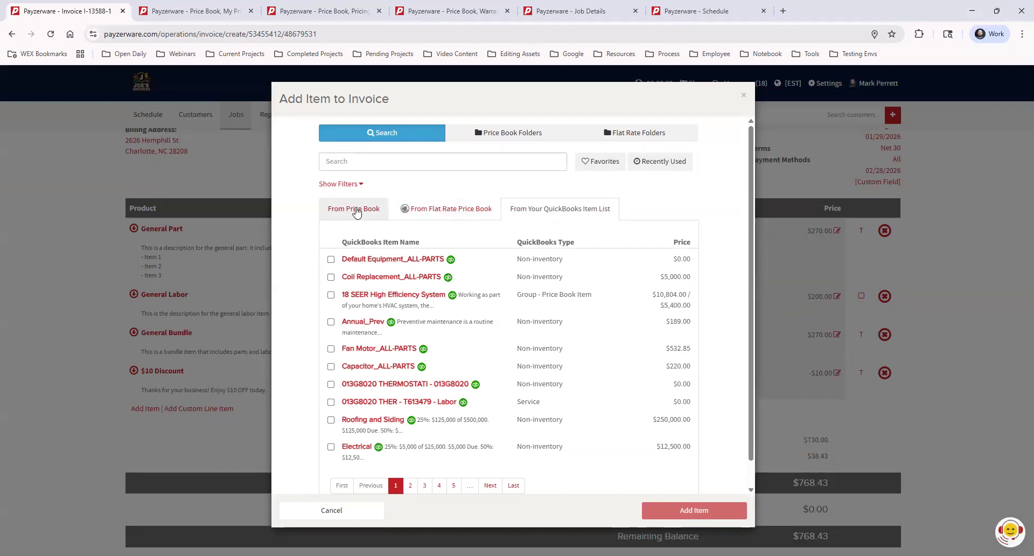
pyautogui.click(355, 211)
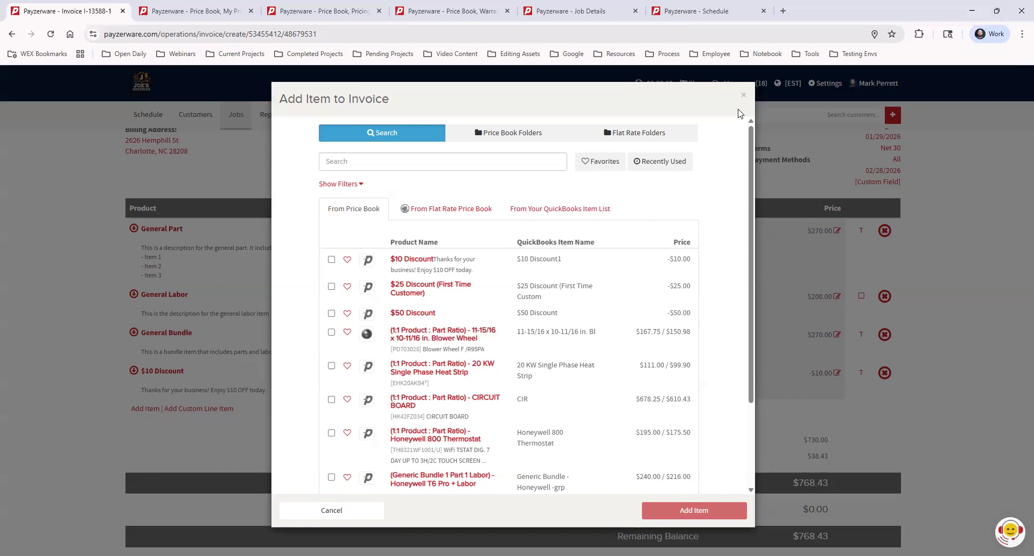
pyautogui.click(743, 96)
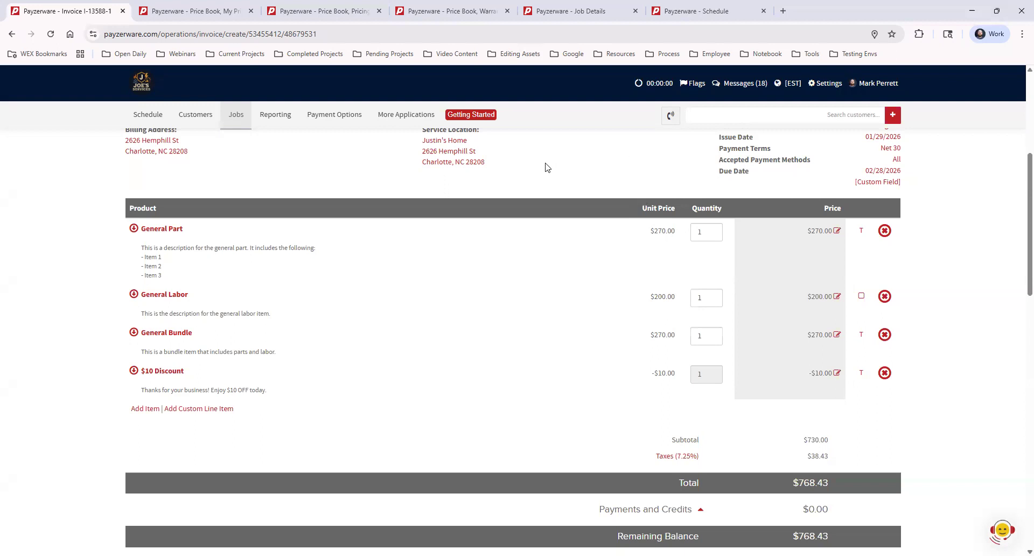
# Step: Open My Price Book Categories and add a new top-level category named "Top Level Category"
pyautogui.moveTo(406, 115)
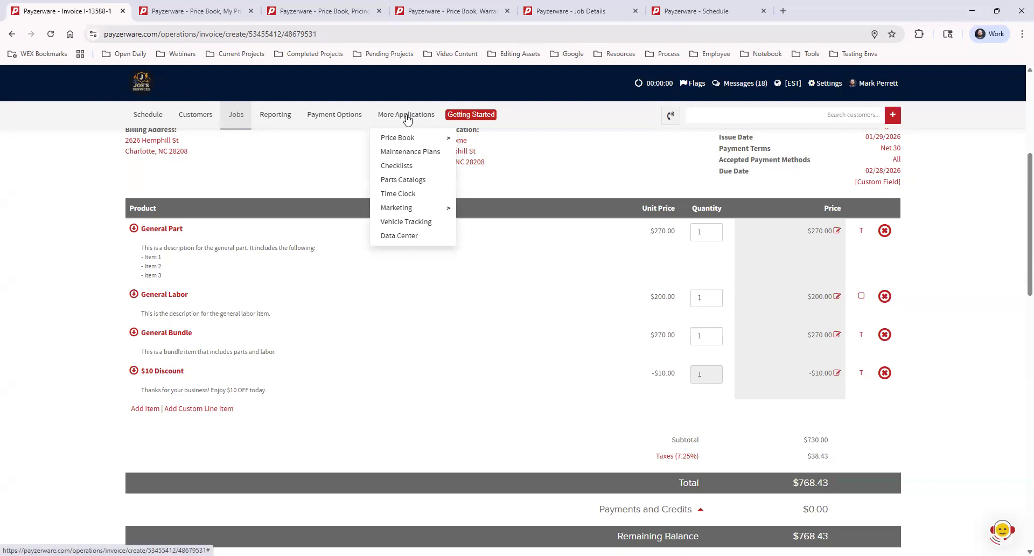
pyautogui.moveTo(411, 138)
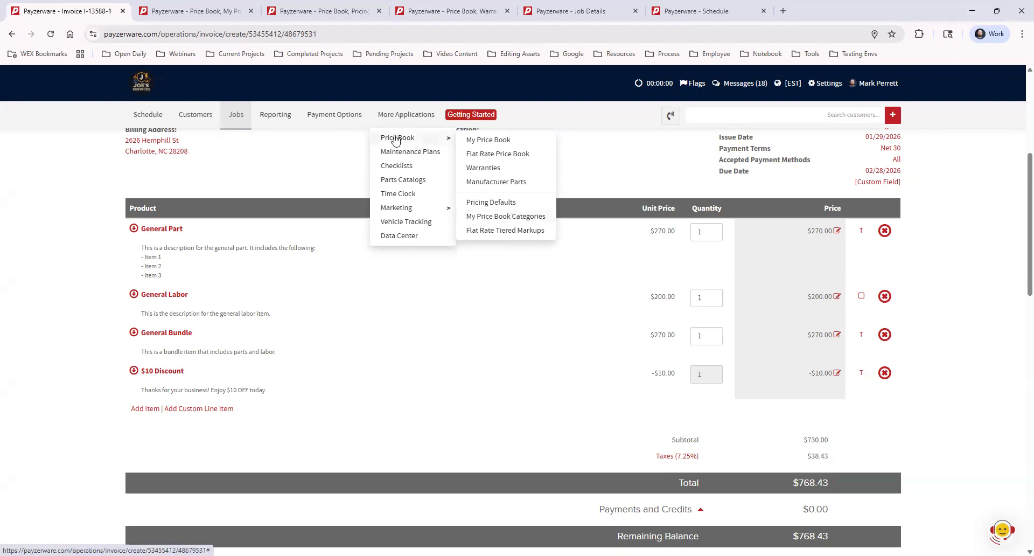
pyautogui.click(504, 218)
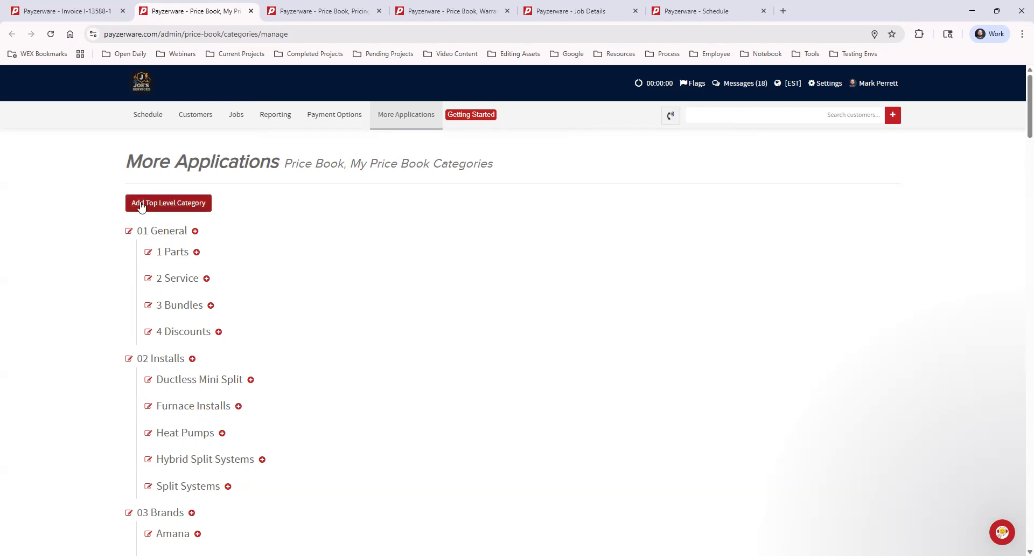
pyautogui.click(189, 204)
pyautogui.click(189, 201)
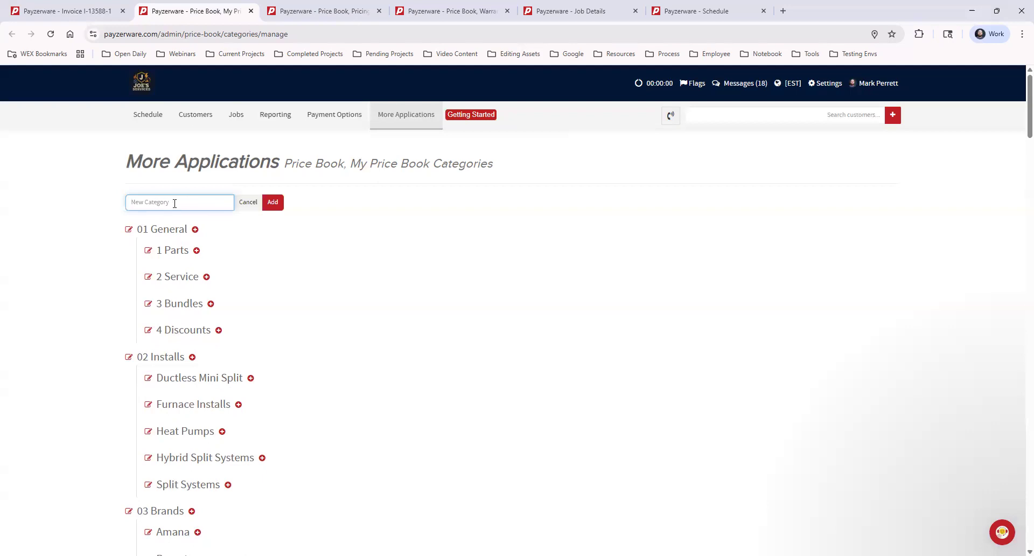
pyautogui.write('Top Level Categopry')
pyautogui.rightClick(173, 202)
pyautogui.click(187, 219)
pyautogui.click(273, 202)
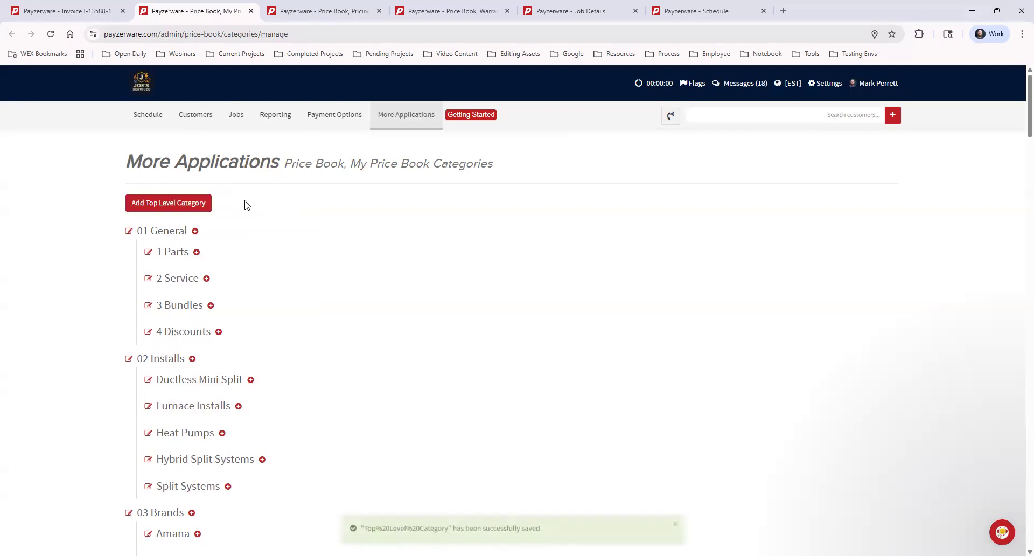
# Step: Add a subcategory named "Sub Category" under Top Level Category
pyautogui.scroll(-8, 369, 266)
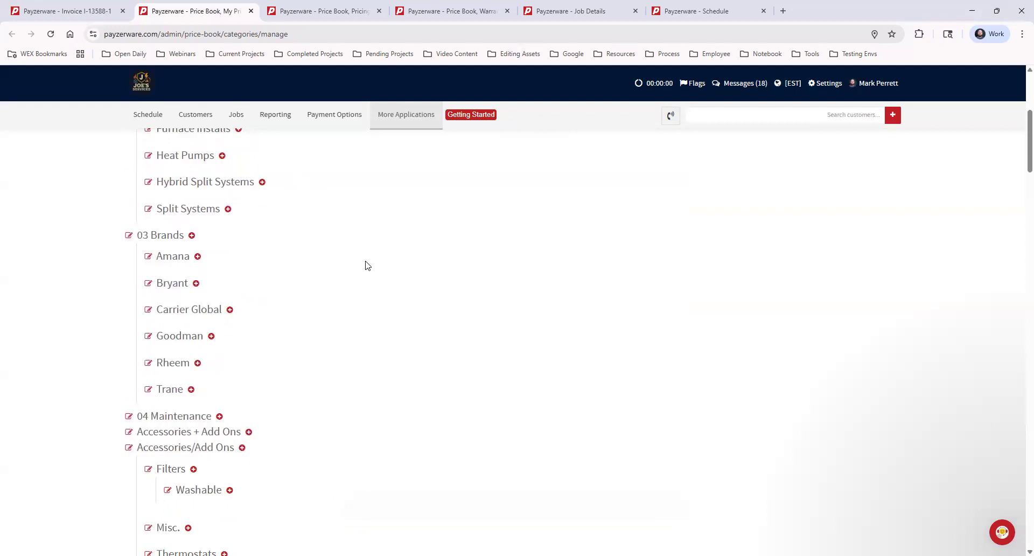
pyautogui.scroll(-12, 362, 265)
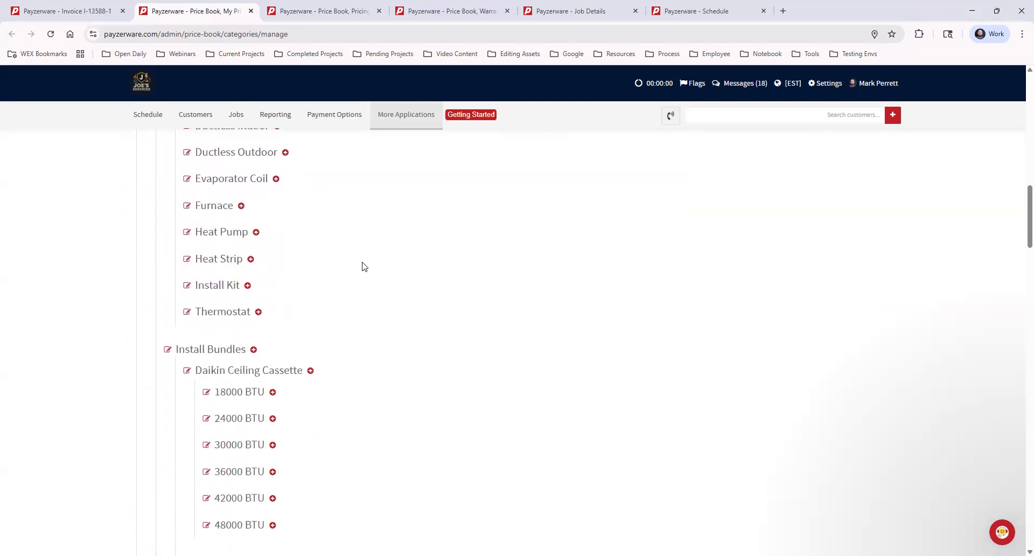
pyautogui.scroll(-16, 363, 266)
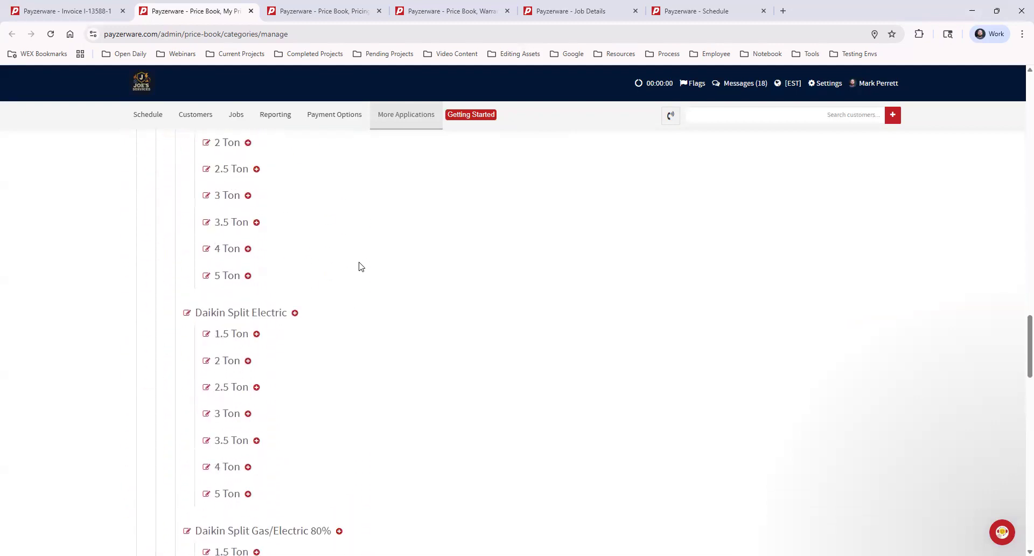
pyautogui.scroll(-14, 361, 265)
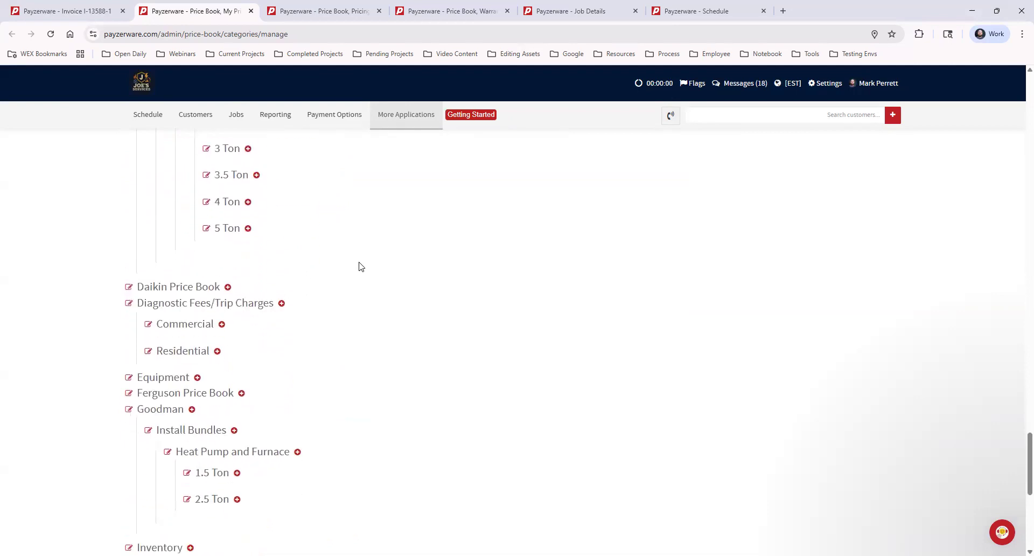
pyautogui.scroll(-7, 359, 265)
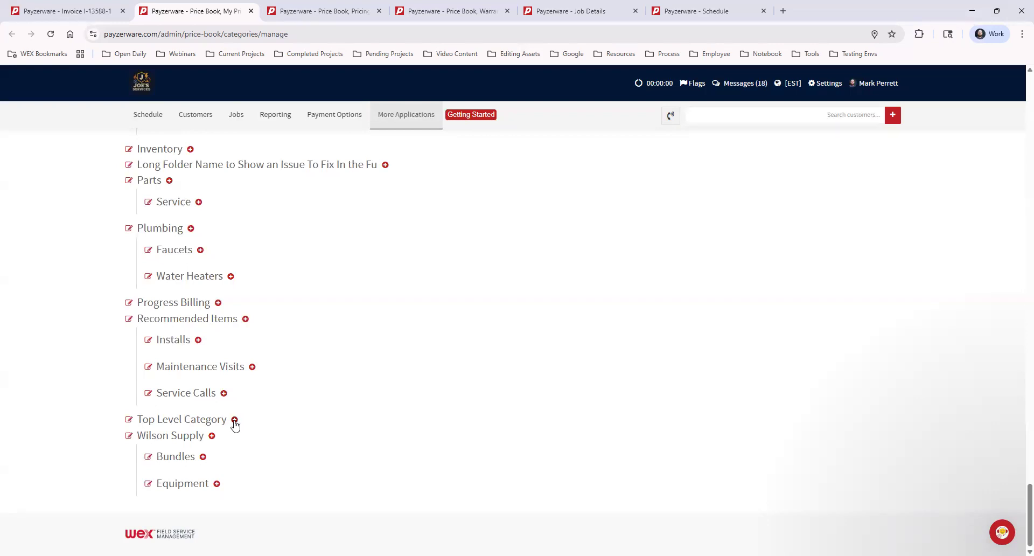
pyautogui.click(235, 420)
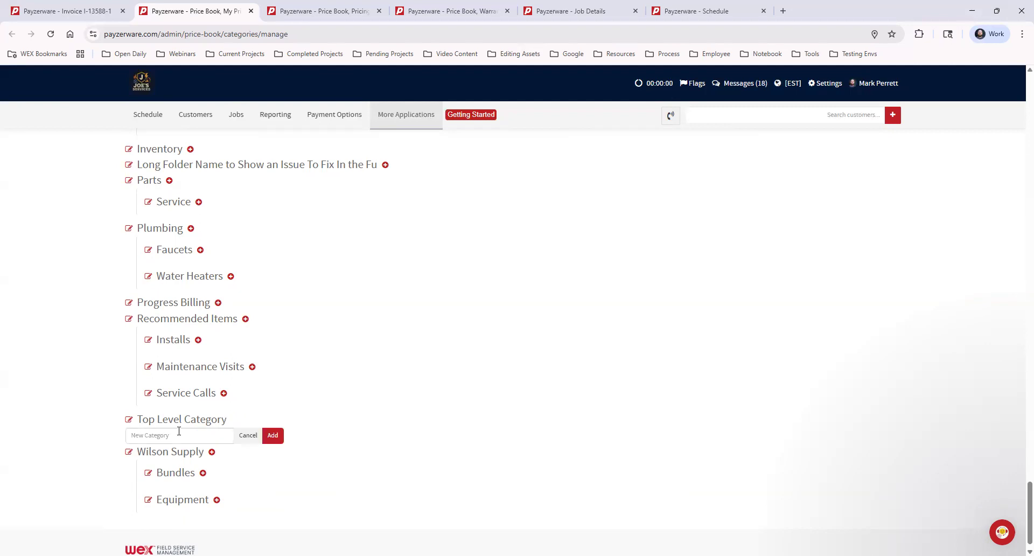
pyautogui.write('Sub Catega')
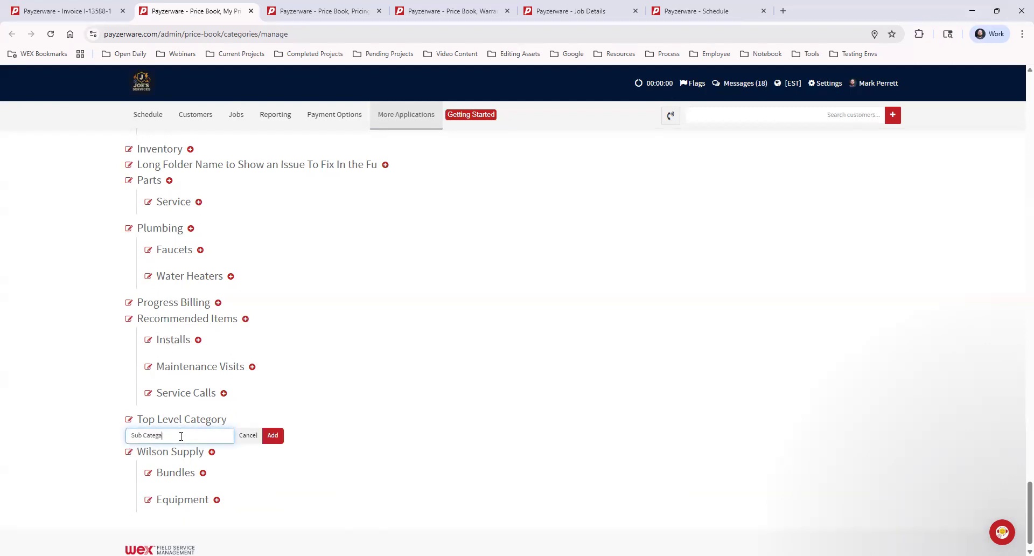
pyautogui.write('ory')
pyautogui.rightClick(153, 434)
pyautogui.click(172, 209)
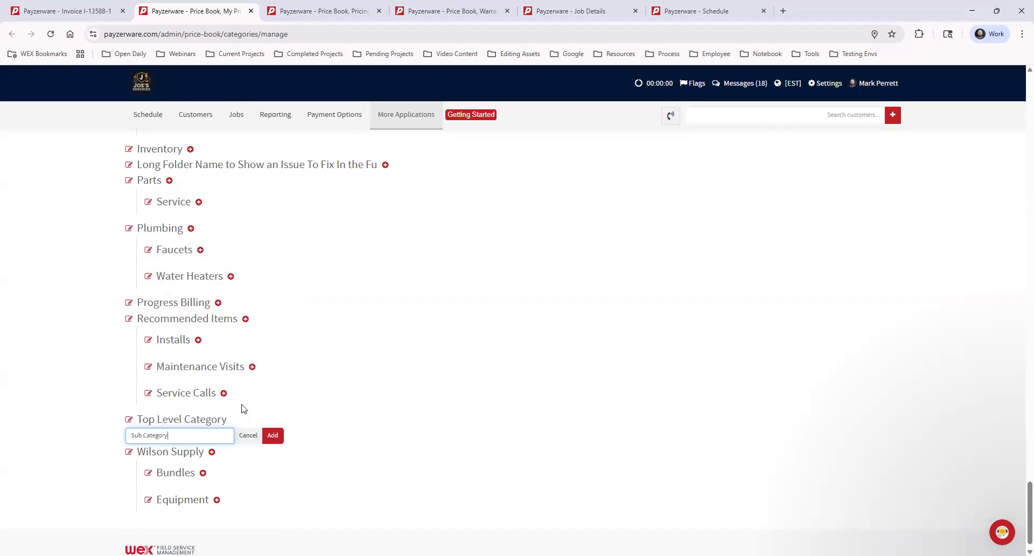
pyautogui.click(272, 435)
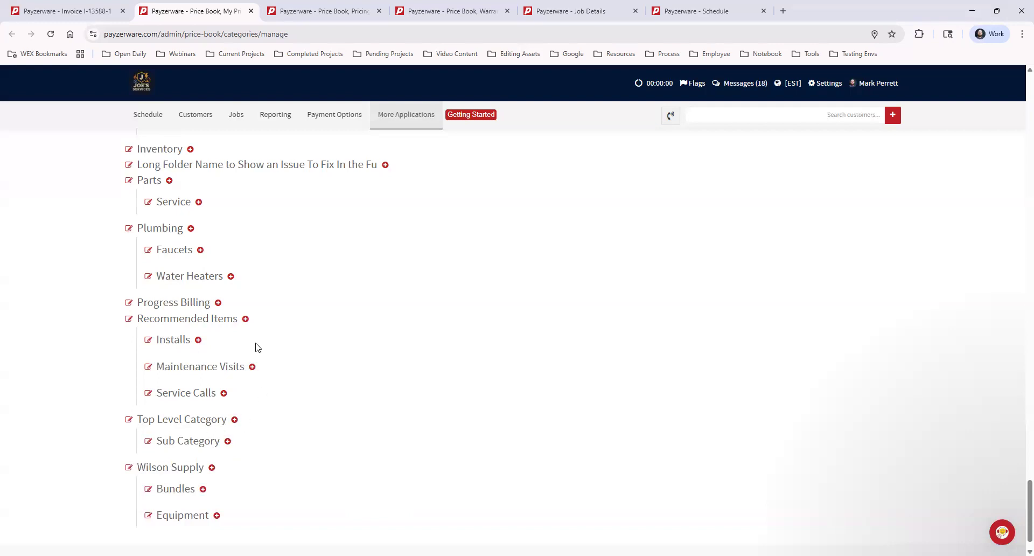
# Step: Delete the Sub Category entry and its parent Top Level Category from the price book categories
pyautogui.scroll(3, 301, 404)
pyautogui.scroll(10, 304, 404)
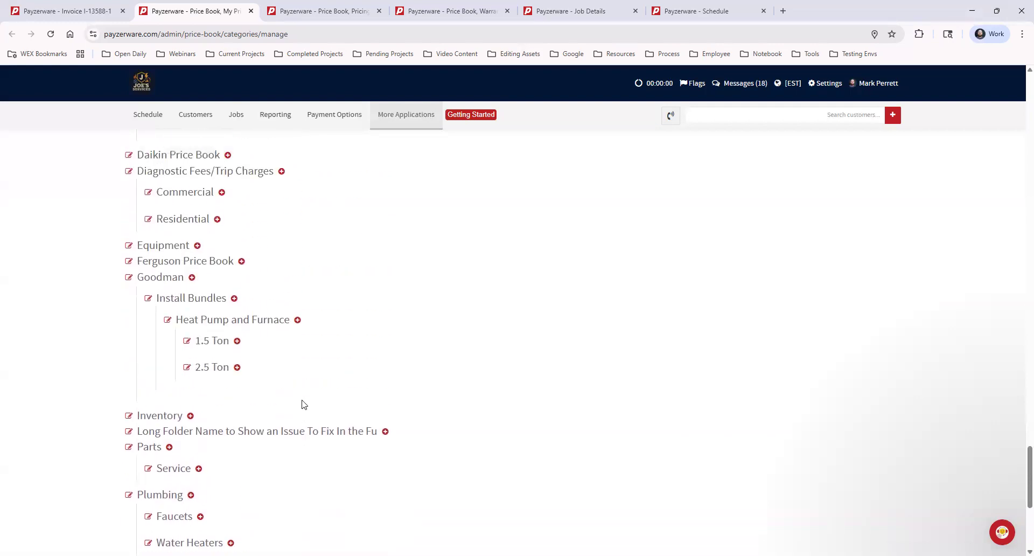
pyautogui.scroll(10, 305, 404)
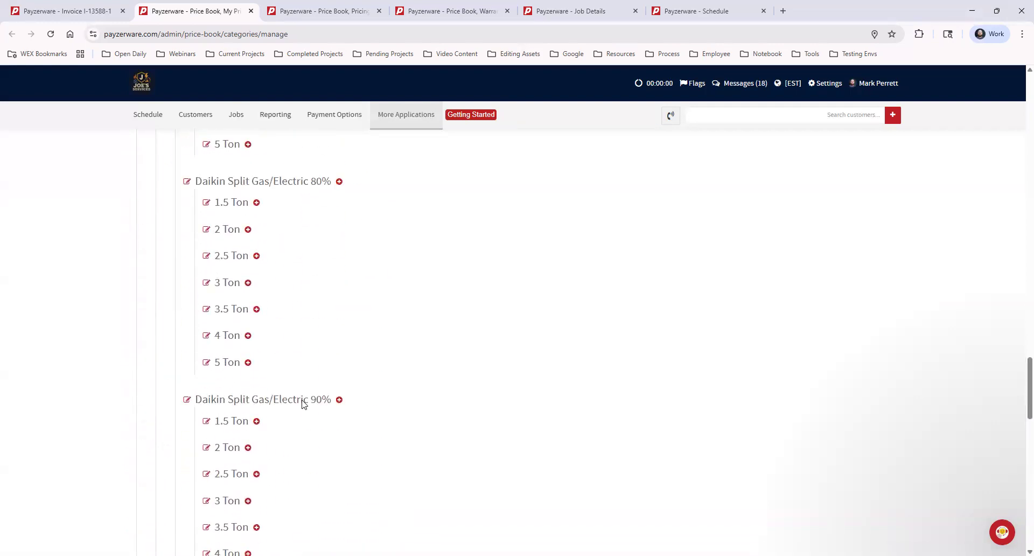
pyautogui.scroll(13, 304, 404)
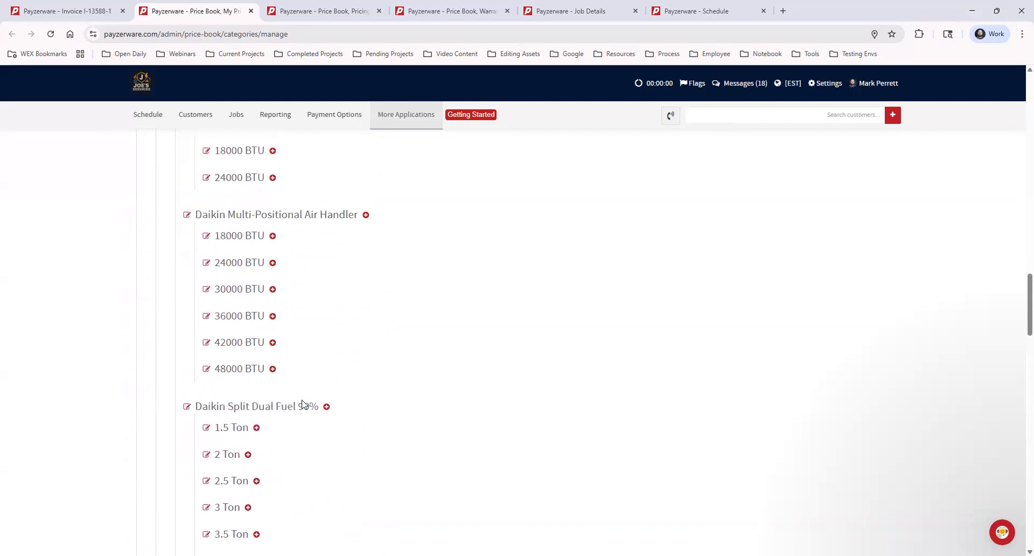
pyautogui.scroll(-15, 304, 404)
pyautogui.scroll(-20, 304, 404)
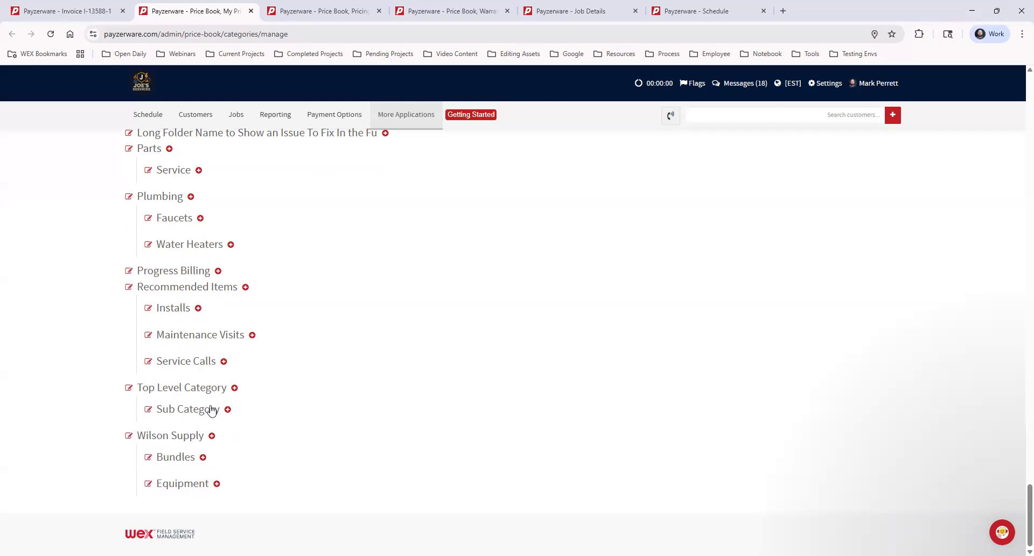
pyautogui.click(148, 410)
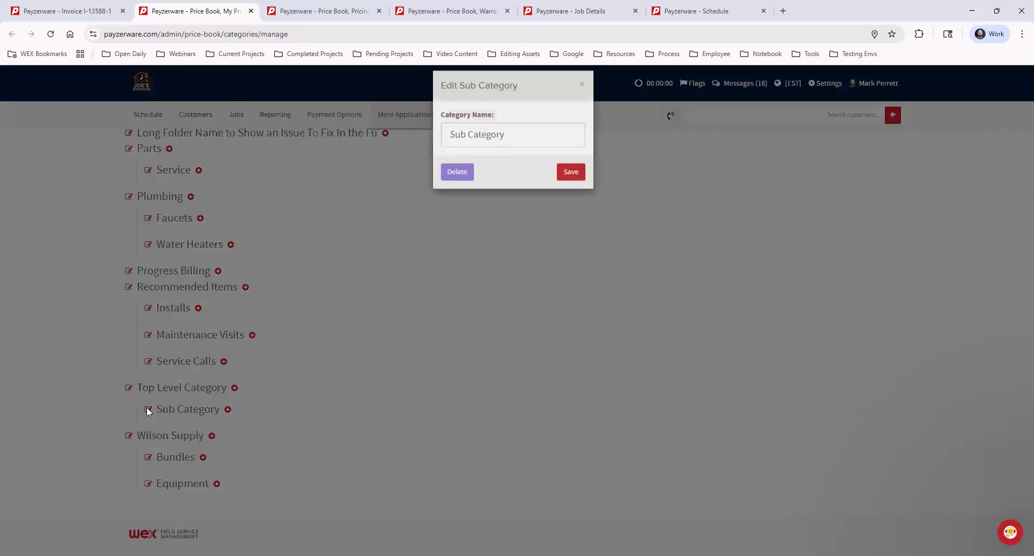
pyautogui.tripleClick(510, 147)
pyautogui.click(457, 183)
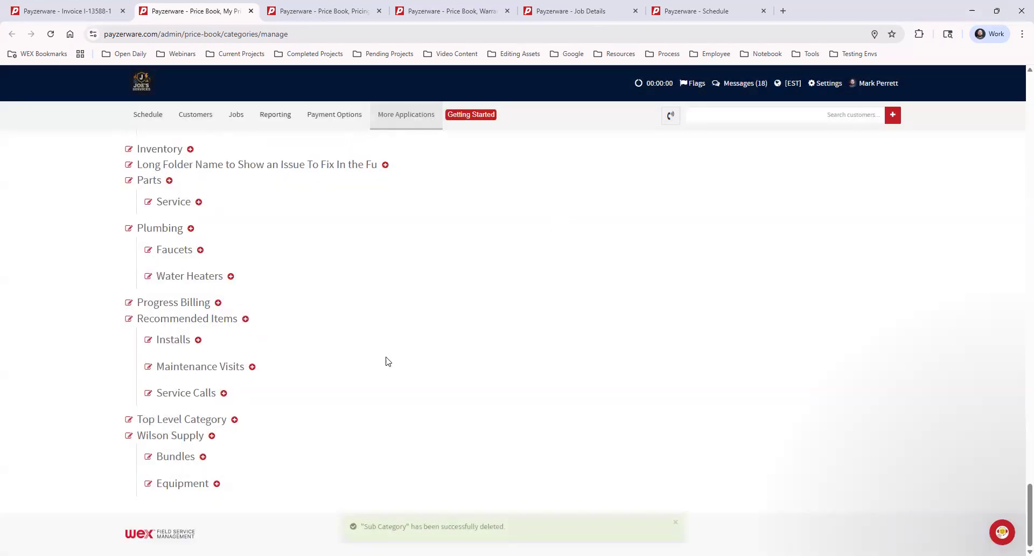
pyautogui.click(129, 420)
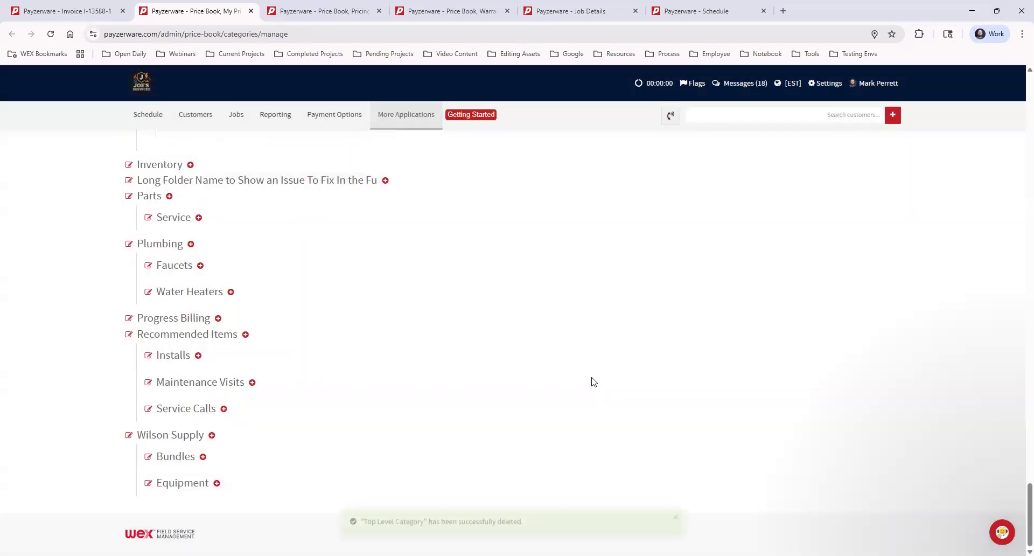
# Step: Open the price book's Pricing Defaults and examine the standard cost and price in the product pricing strategy
pyautogui.scroll(15, 521, 337)
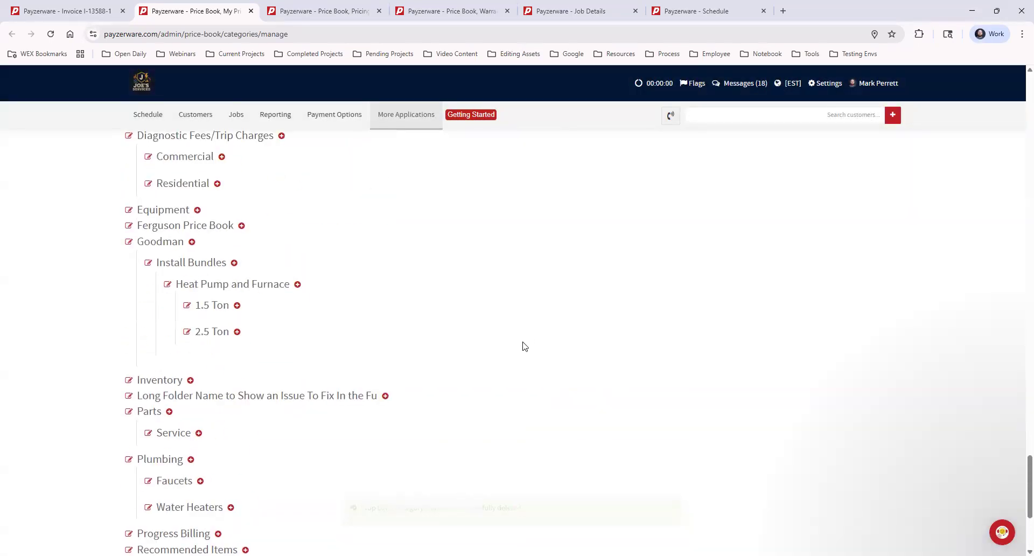
pyautogui.scroll(20, 521, 360)
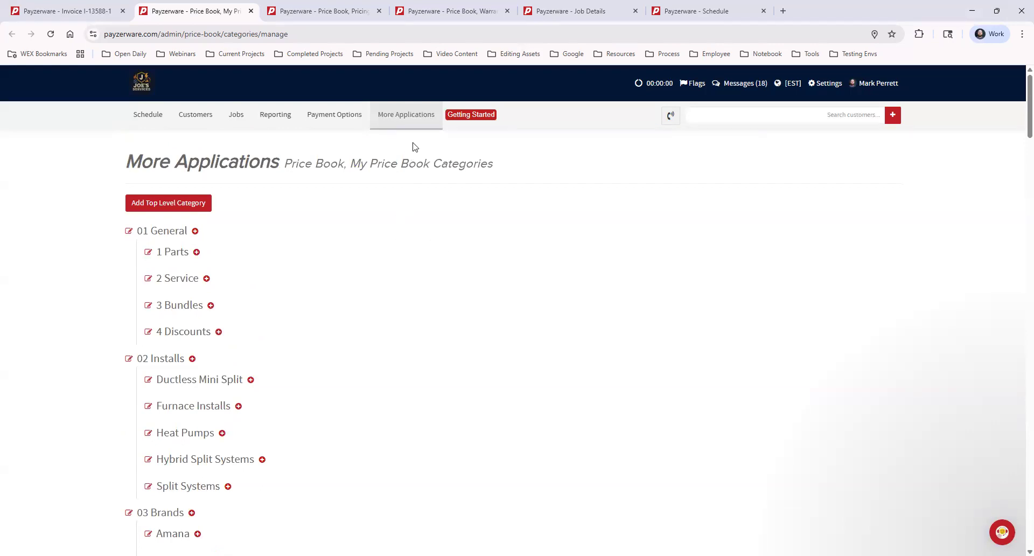
pyautogui.click(406, 119)
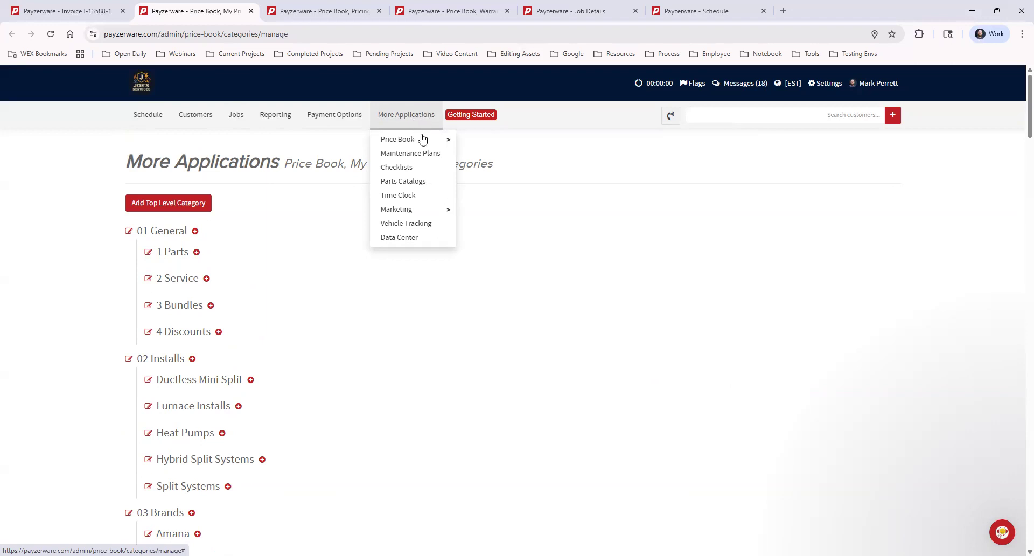
pyautogui.moveTo(419, 142)
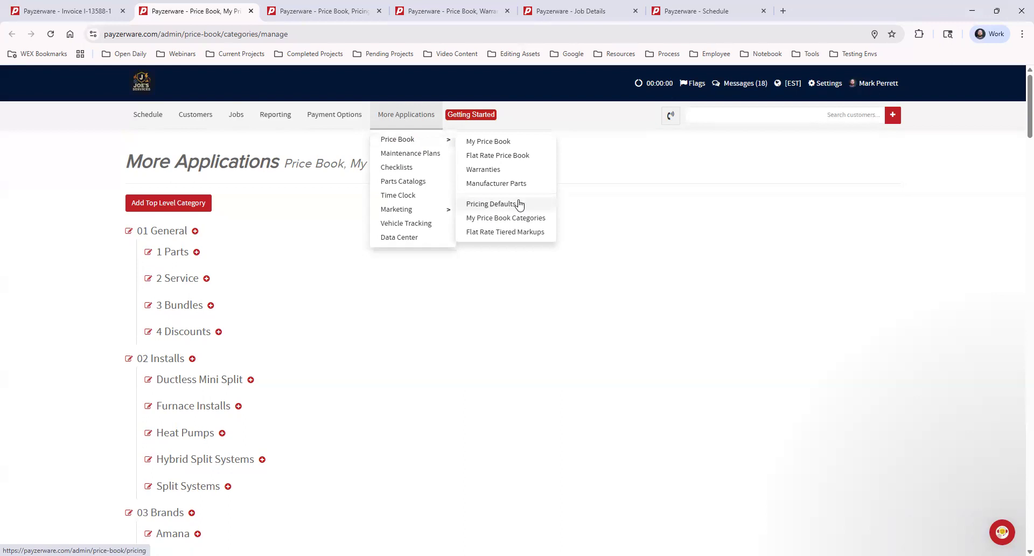
pyautogui.click(331, 9)
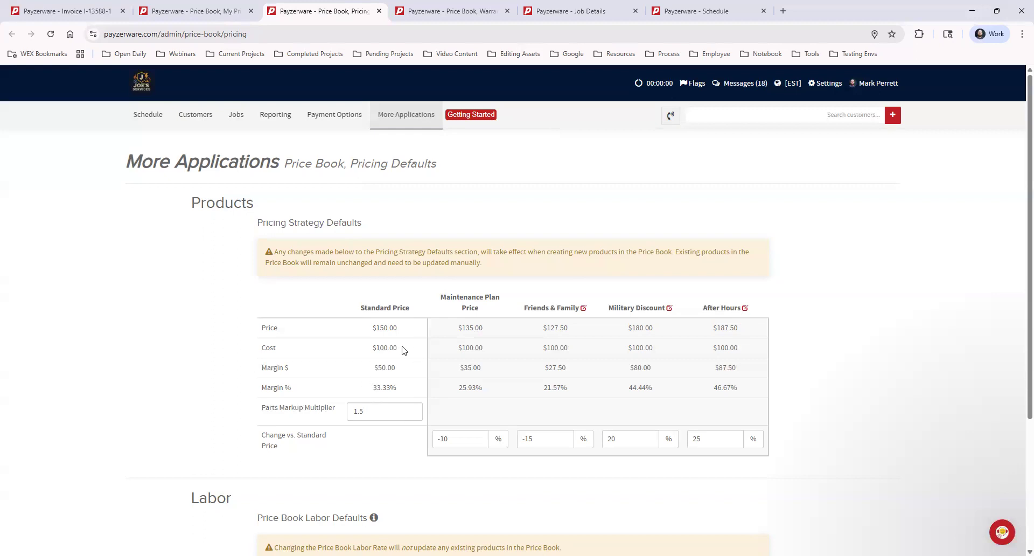
pyautogui.moveTo(402, 349); pyautogui.dragTo(372, 348)
pyautogui.moveTo(411, 328); pyautogui.dragTo(371, 329)
pyautogui.click(410, 335)
# Step: Examine the hourly labor defaults and read the notice on how pricing strategy changes affect products
pyautogui.scroll(-3, 853, 334)
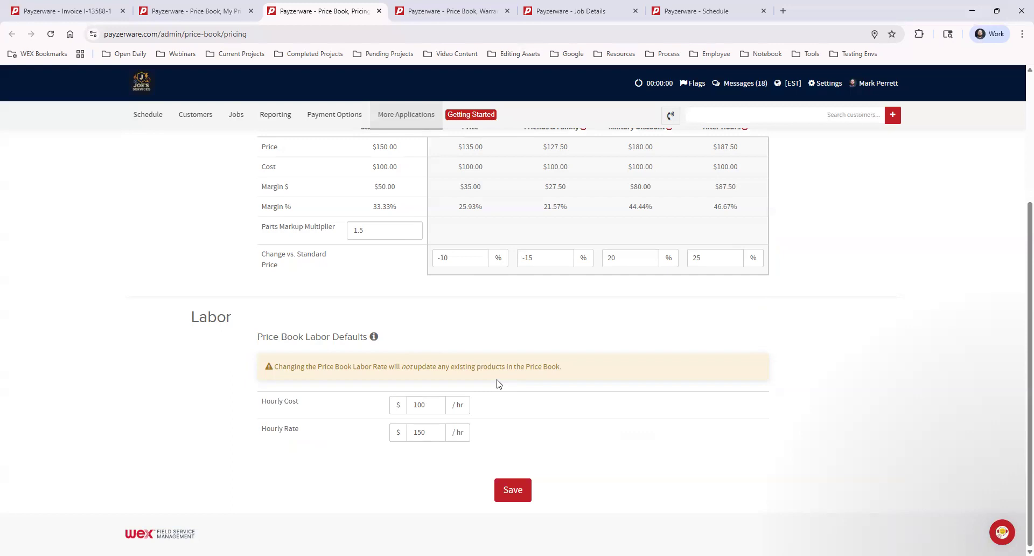
pyautogui.scroll(3, 531, 358)
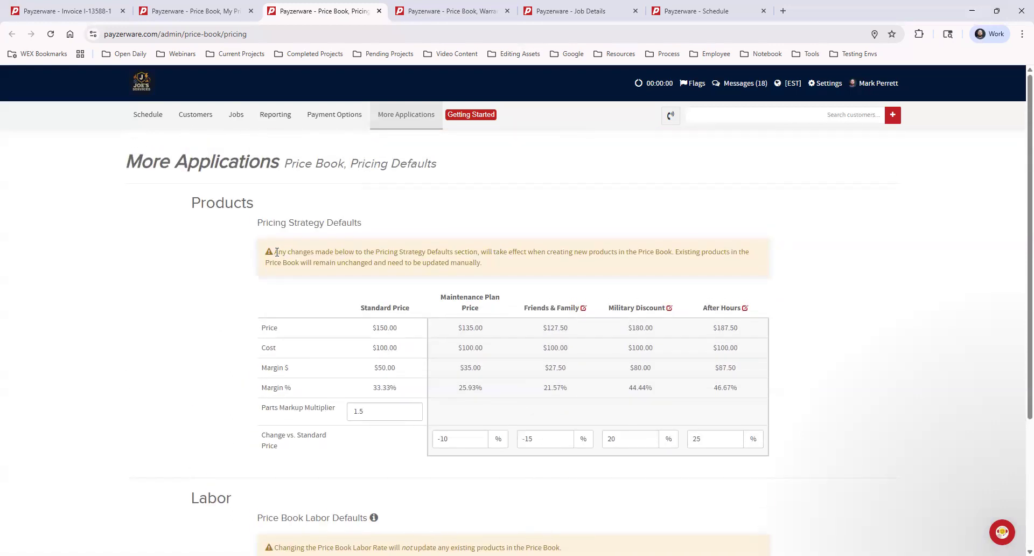
pyautogui.moveTo(275, 253); pyautogui.dragTo(565, 269)
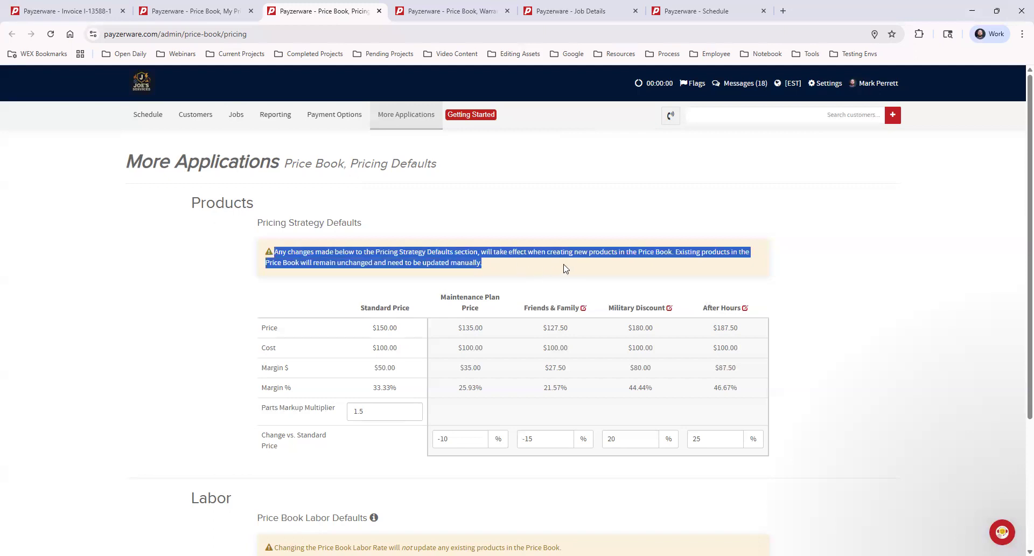
pyautogui.click(571, 267)
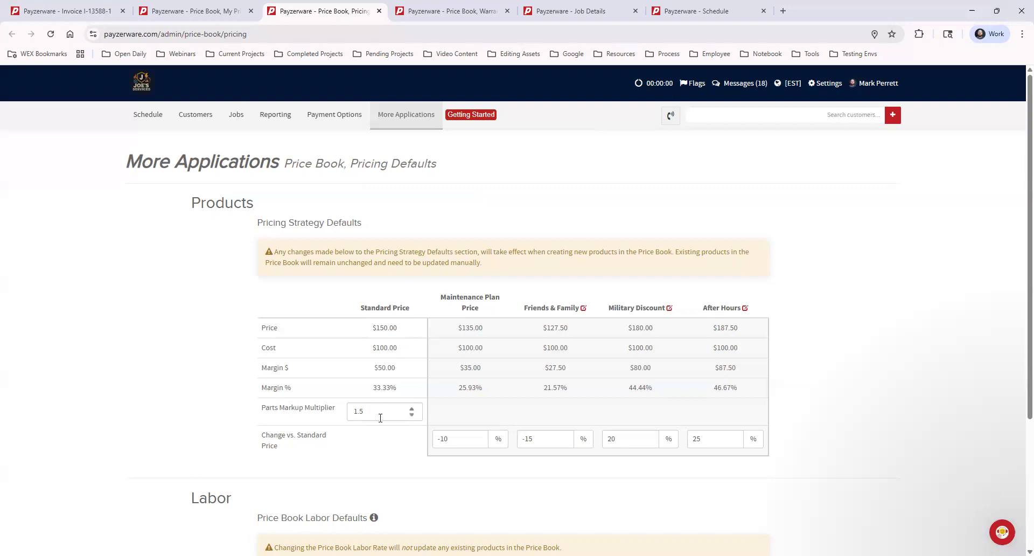
# Step: Set the parts markup multiplier to 1.55 in the product pricing strategy defaults
pyautogui.click(412, 409)
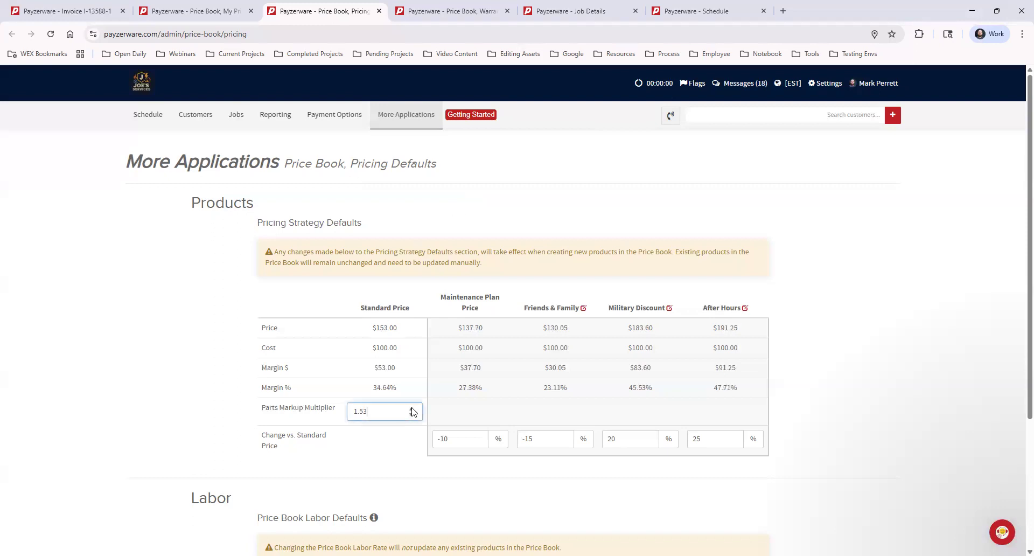
pyautogui.scroll(-3, 816, 341)
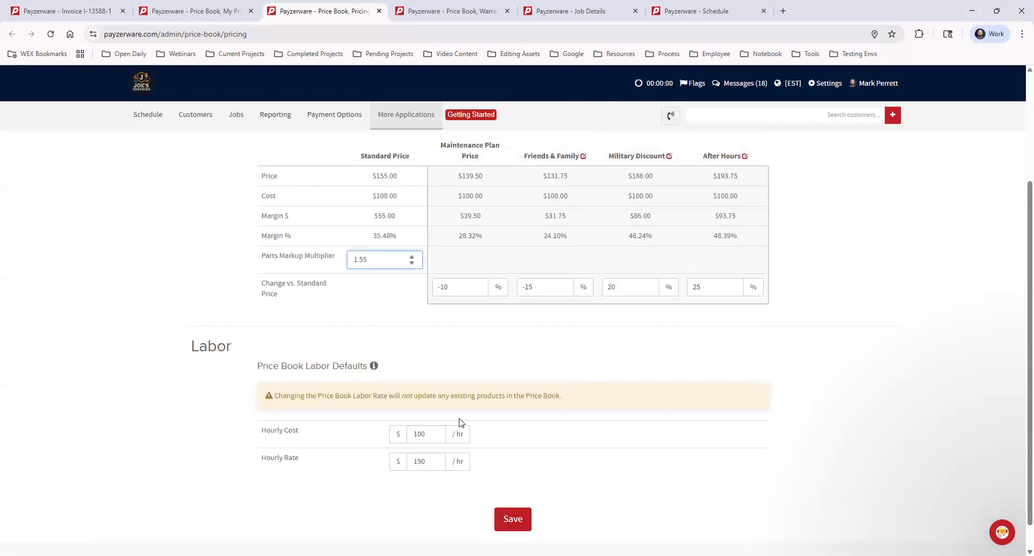
pyautogui.scroll(2, 457, 422)
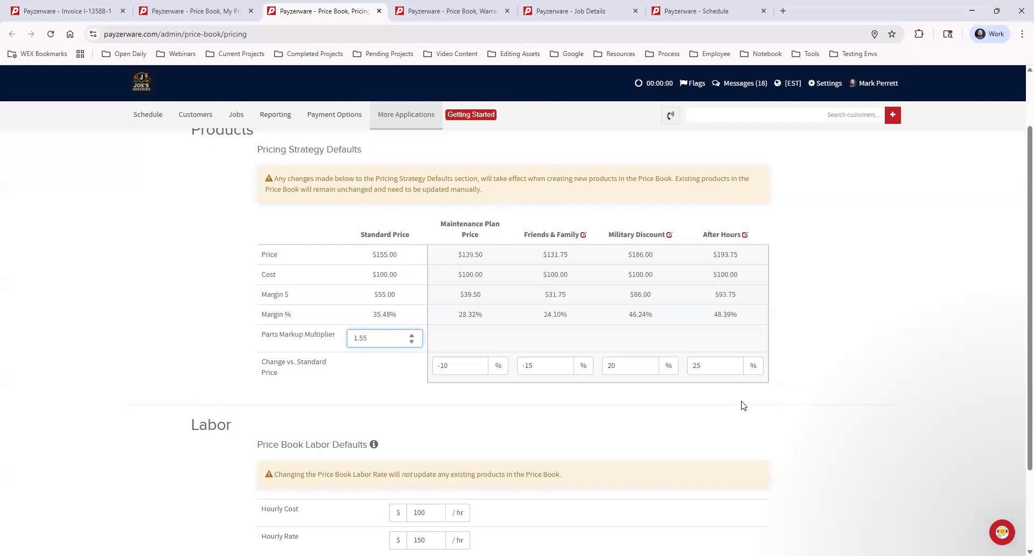
pyautogui.click(866, 252)
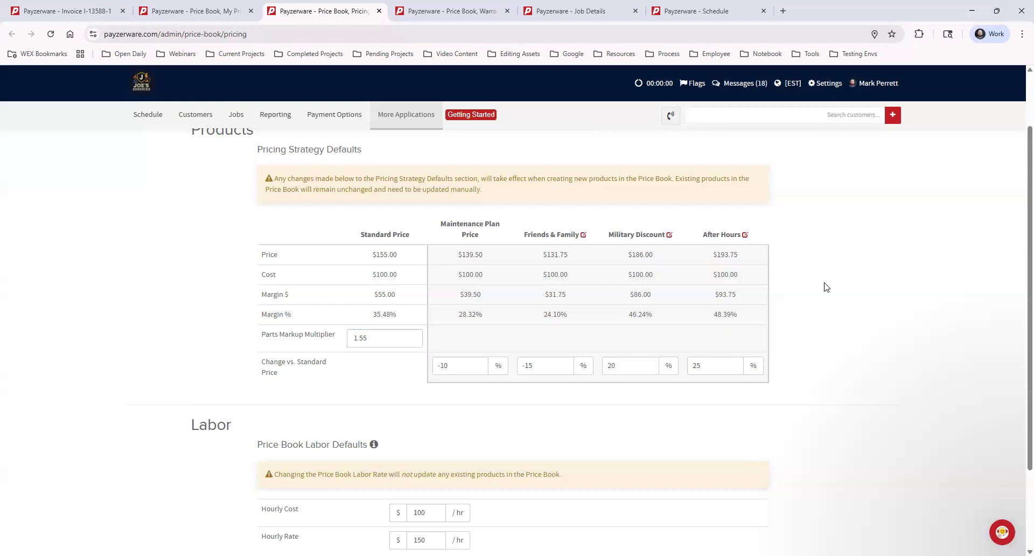
# Step: Open the support chat widget, look over its contact and help options, and close it
pyautogui.click(999, 535)
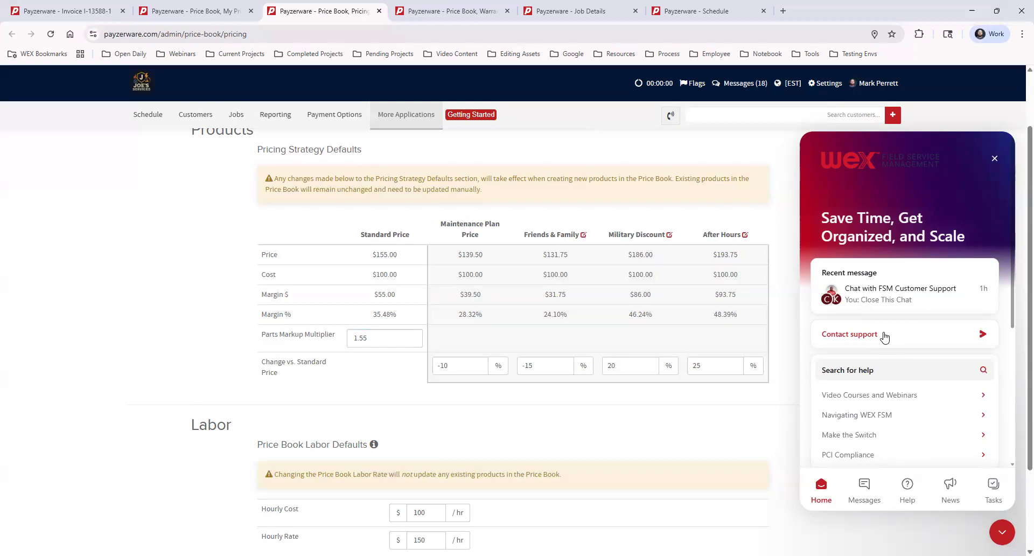
pyautogui.click(994, 161)
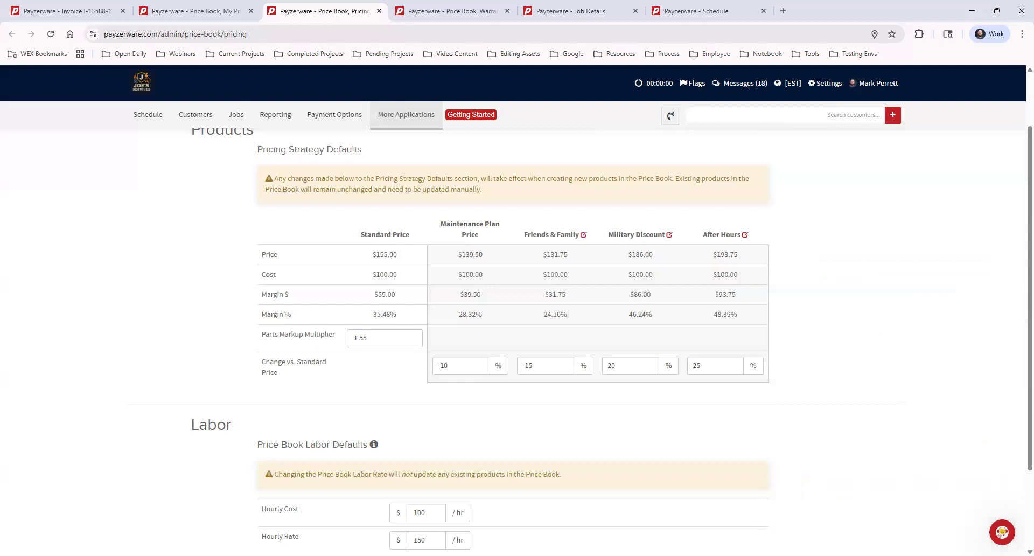
# Step: Open the price book's Warranties list and examine the fields of the Create Warranty form without saving a warranty
pyautogui.click(398, 119)
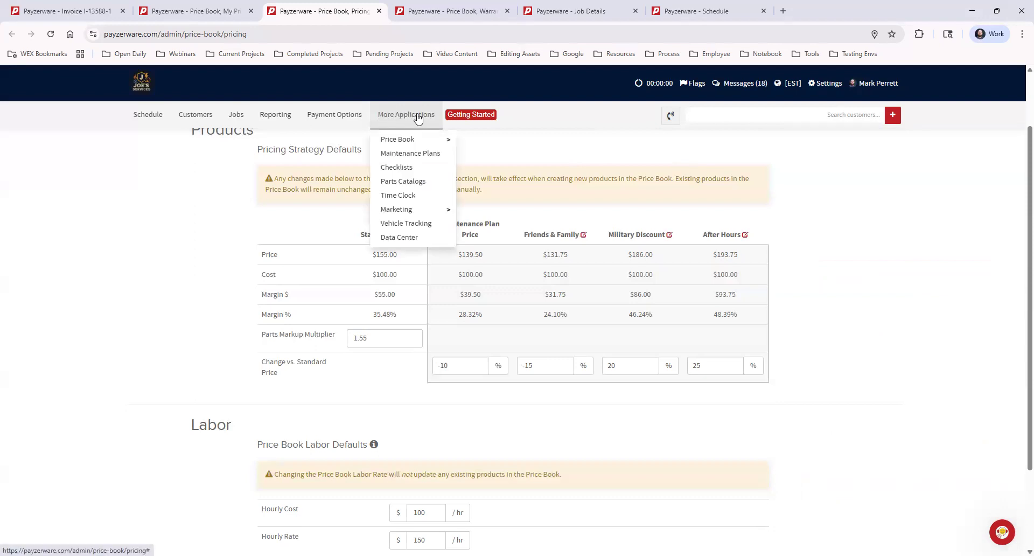
pyautogui.moveTo(418, 140)
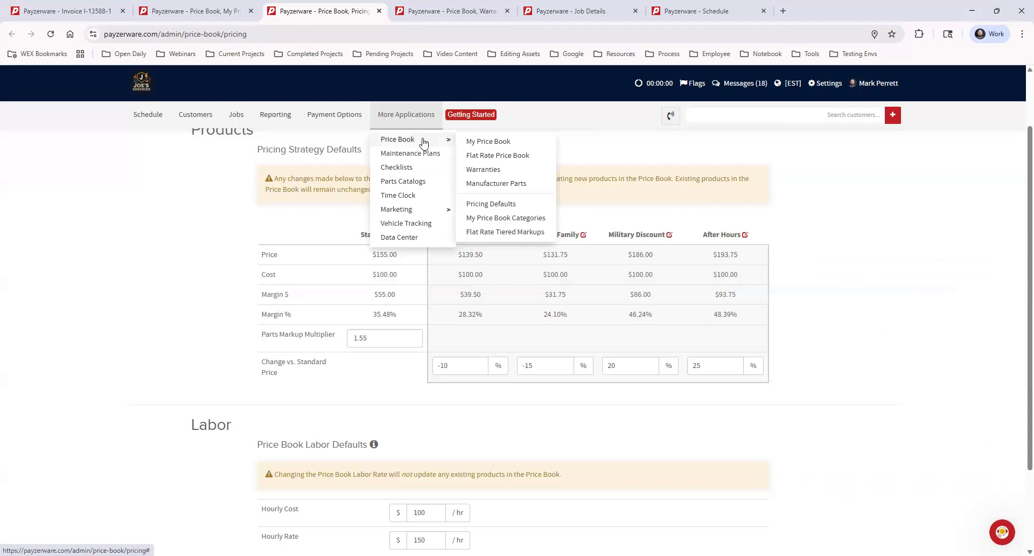
pyautogui.click(515, 170)
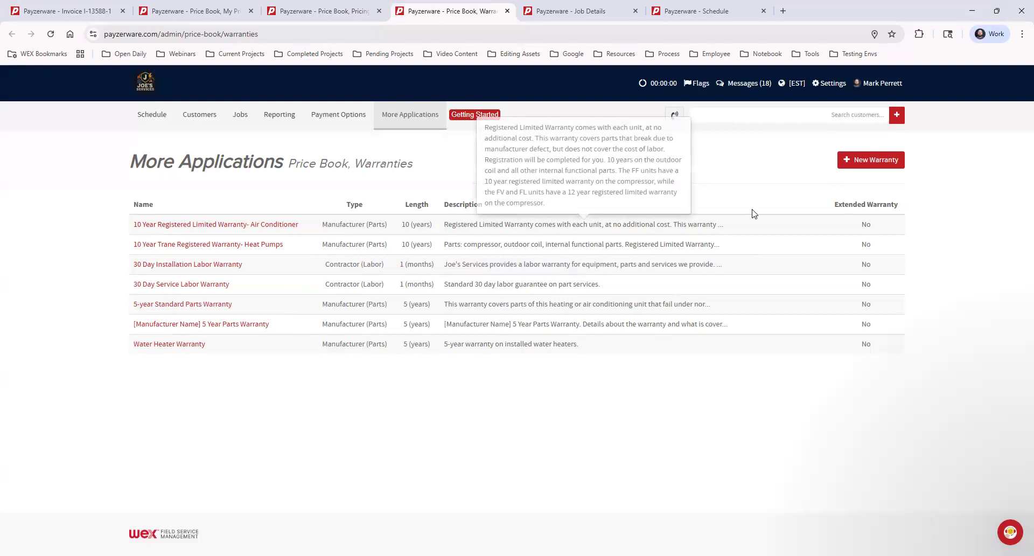
pyautogui.click(857, 159)
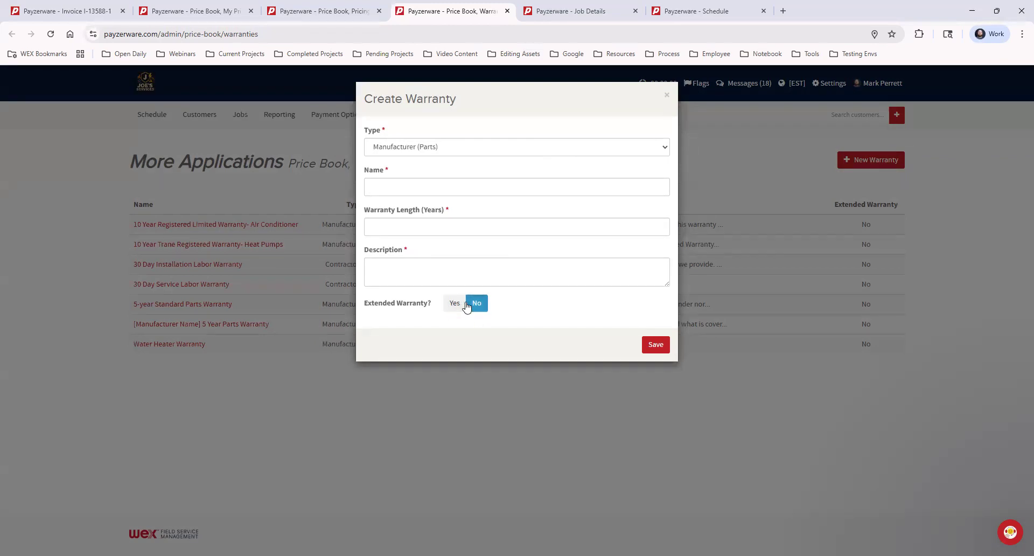
pyautogui.click(666, 97)
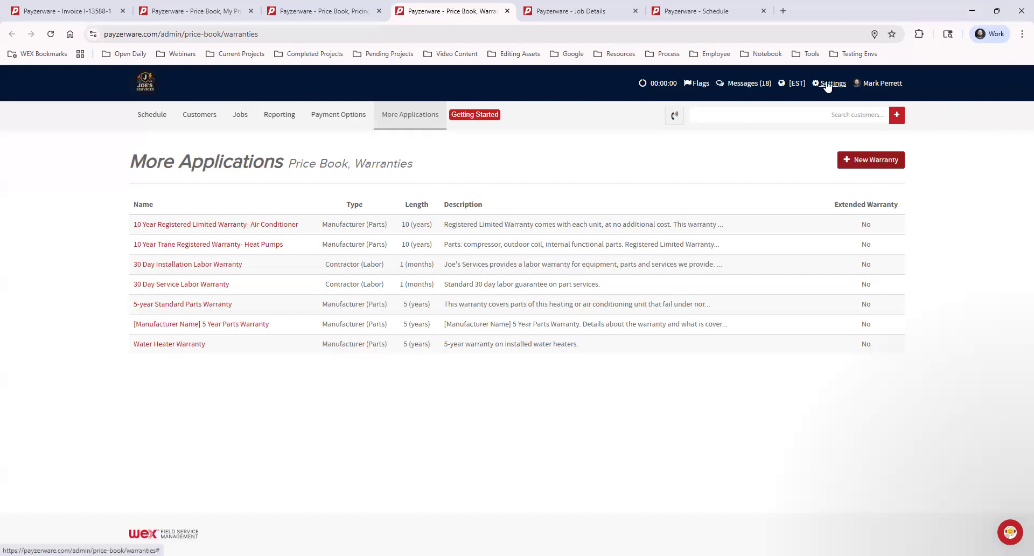
# Step: Open the Job Preferences settings in a new browser tab and examine the Show Model Number option for job forms
pyautogui.click(827, 85)
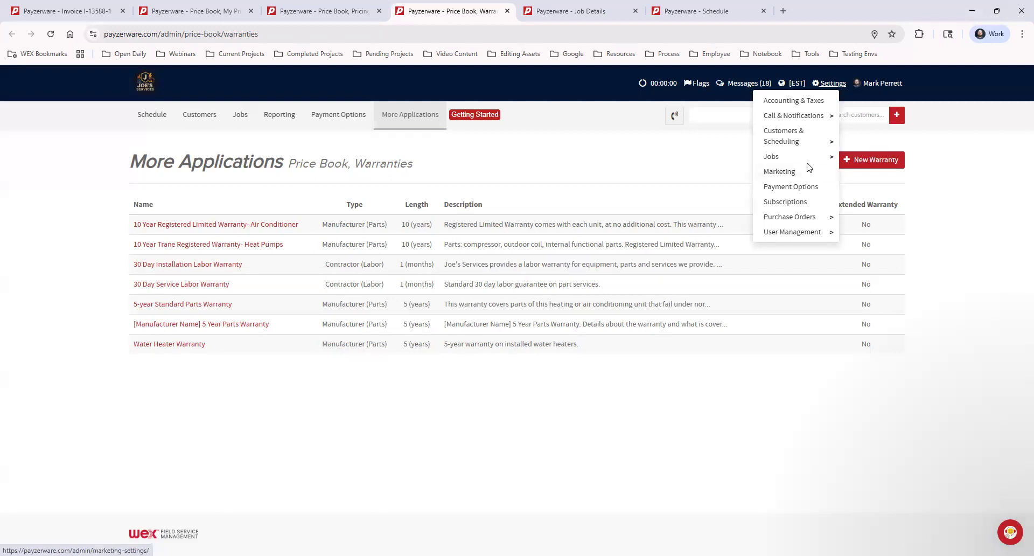
pyautogui.moveTo(805, 160)
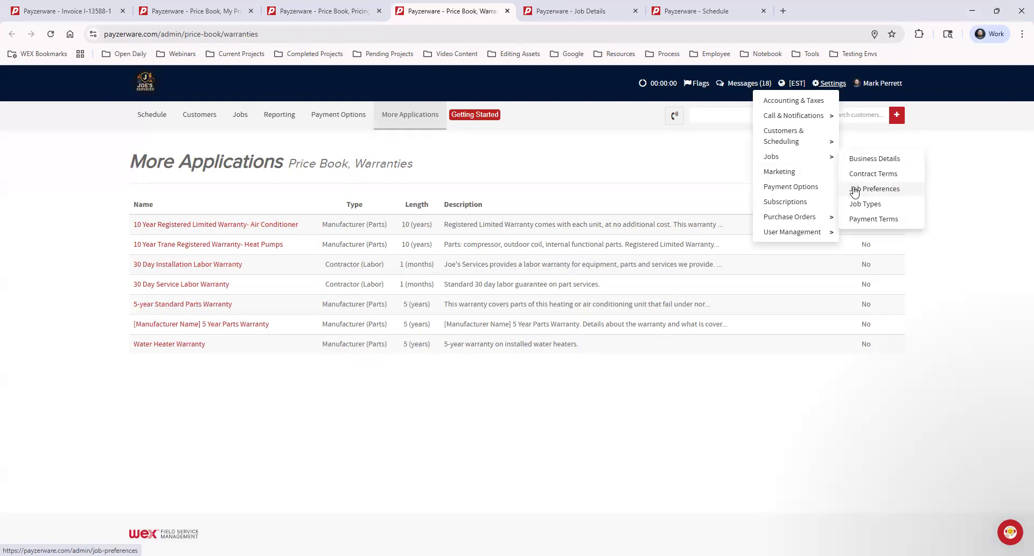
pyautogui.middleClick(874, 187)
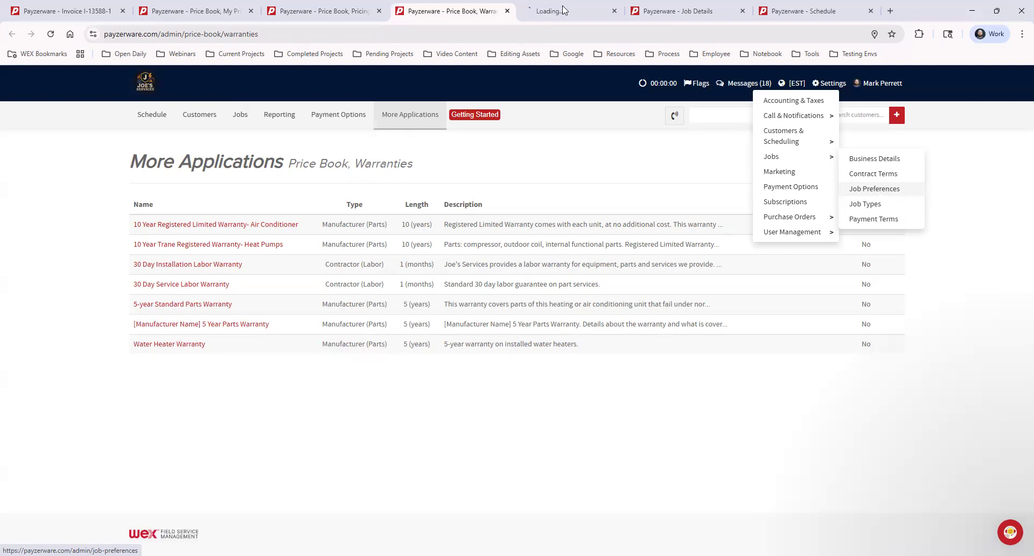
pyautogui.hotkey('ctrl', 'Tab')
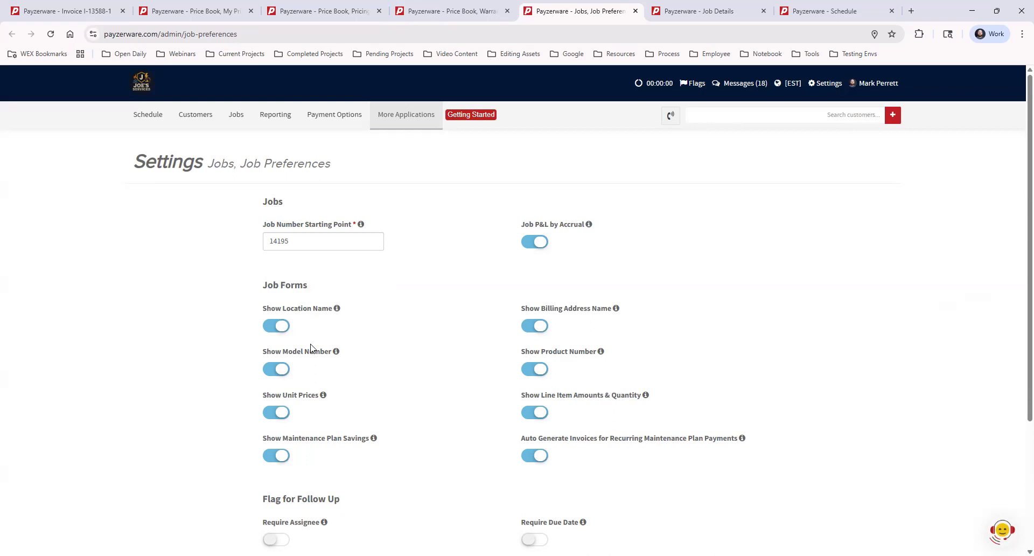
pyautogui.click(283, 370)
pyautogui.click(275, 369)
pyautogui.click(278, 370)
pyautogui.click(274, 371)
# Step: Open My Price Book in a new browser tab and look through its tree of categories and subcategories
pyautogui.click(414, 114)
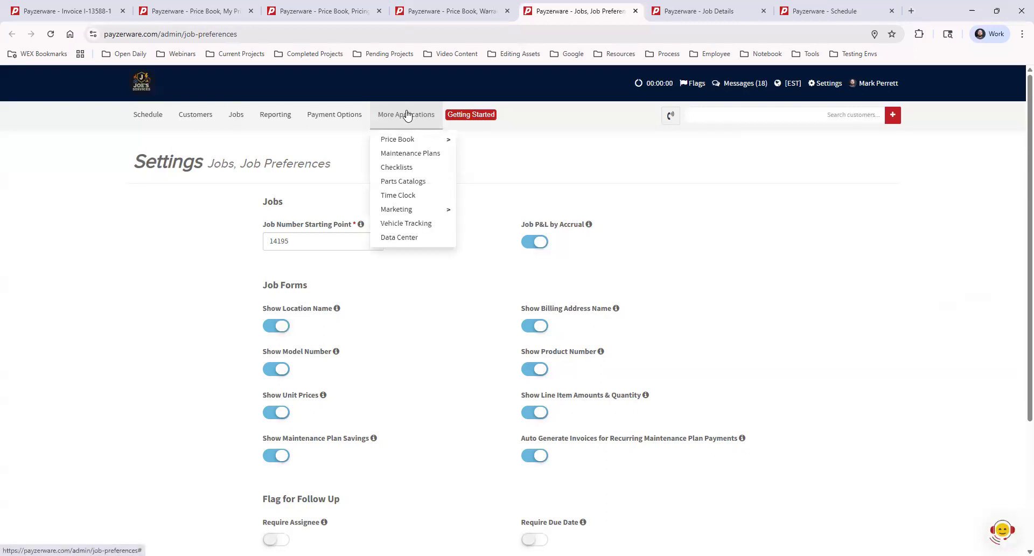
pyautogui.moveTo(402, 142)
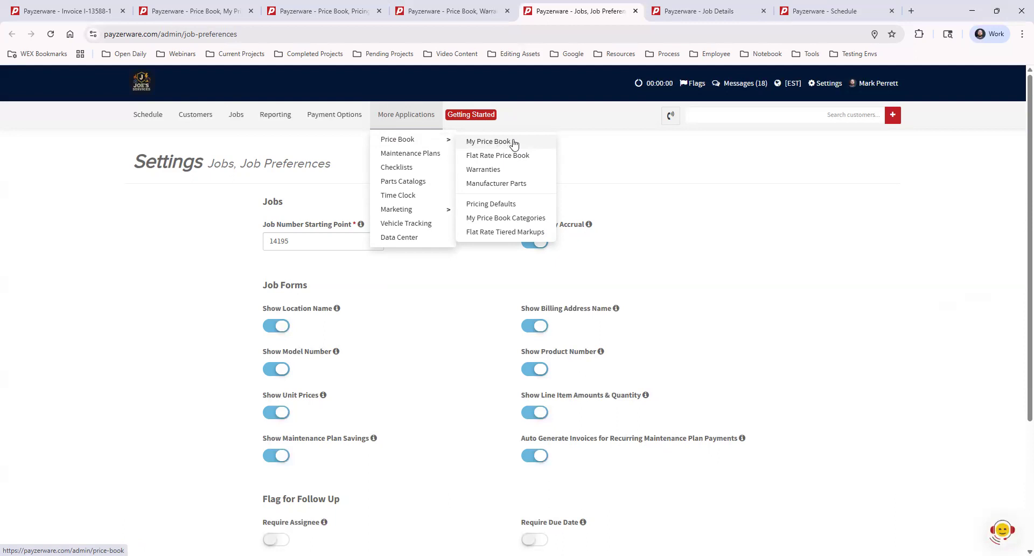
pyautogui.click(717, 13)
pyautogui.click(576, 11)
pyautogui.moveTo(414, 118)
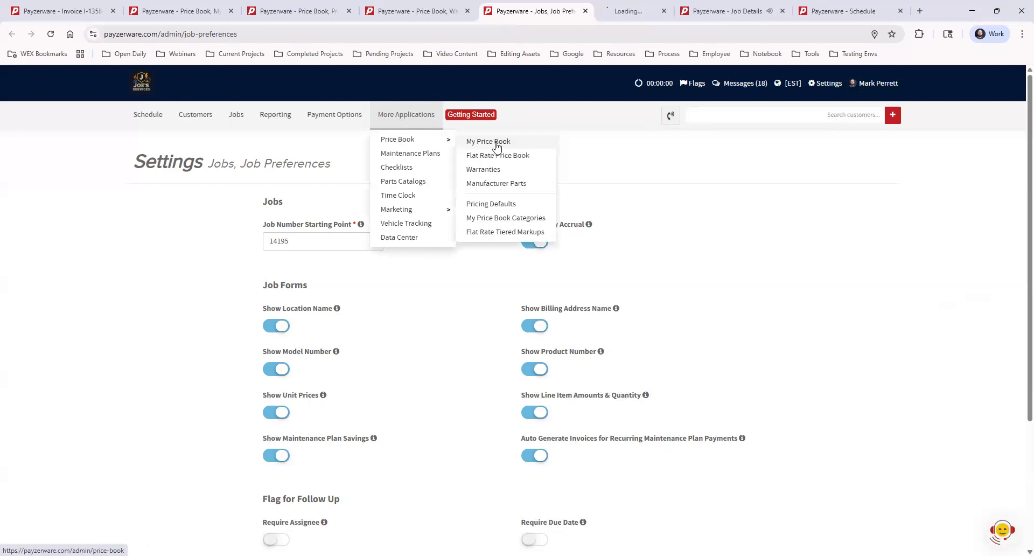
pyautogui.middleClick(495, 141)
pyautogui.click(625, 9)
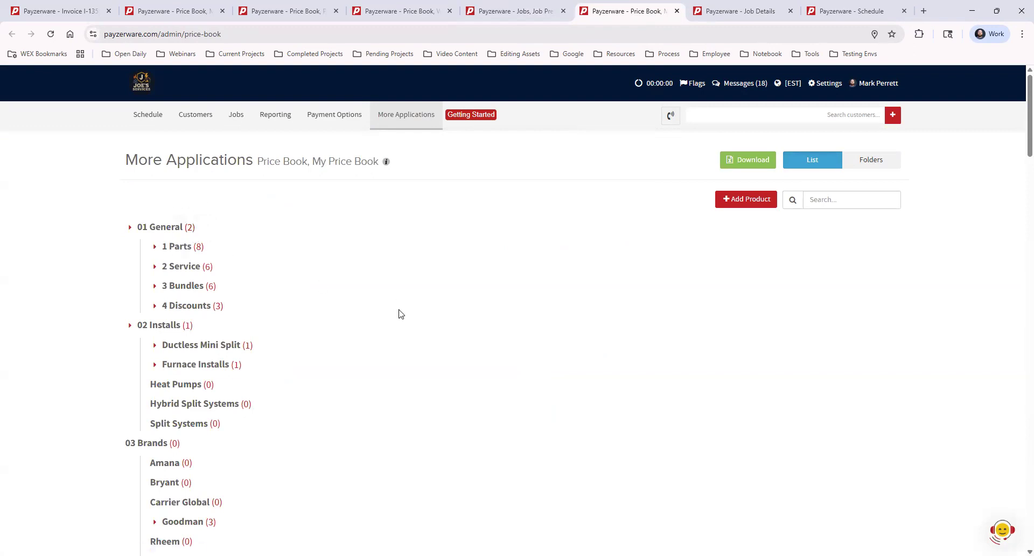
pyautogui.scroll(-1, 384, 311)
pyautogui.scroll(-2, 385, 311)
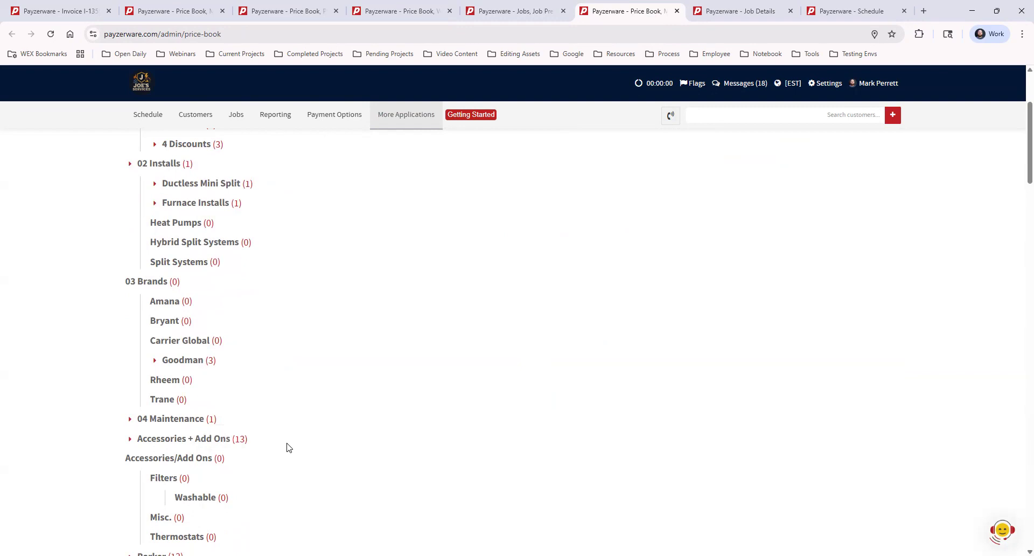
pyautogui.scroll(-2, 291, 447)
pyautogui.scroll(-6, 324, 442)
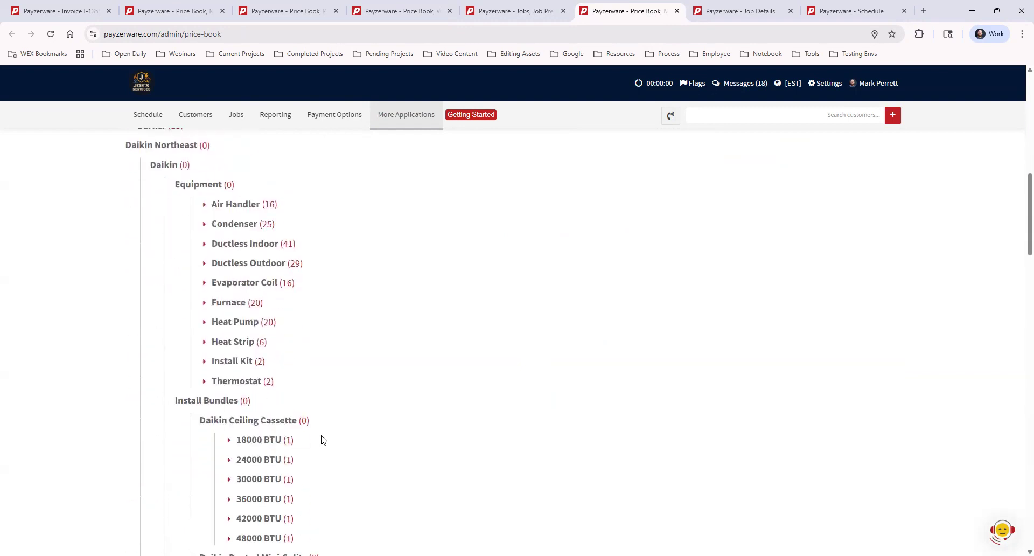
pyautogui.scroll(6, 323, 439)
pyautogui.scroll(5, 322, 439)
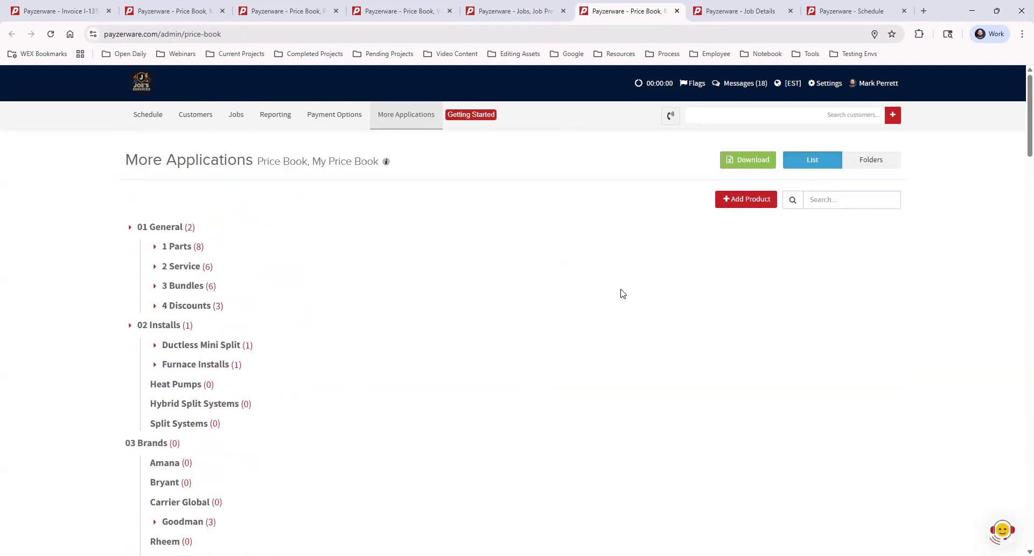
# Step: Start a new price book product of type "Product - Single Part Only" and name it "General Part 2"
pyautogui.click(739, 203)
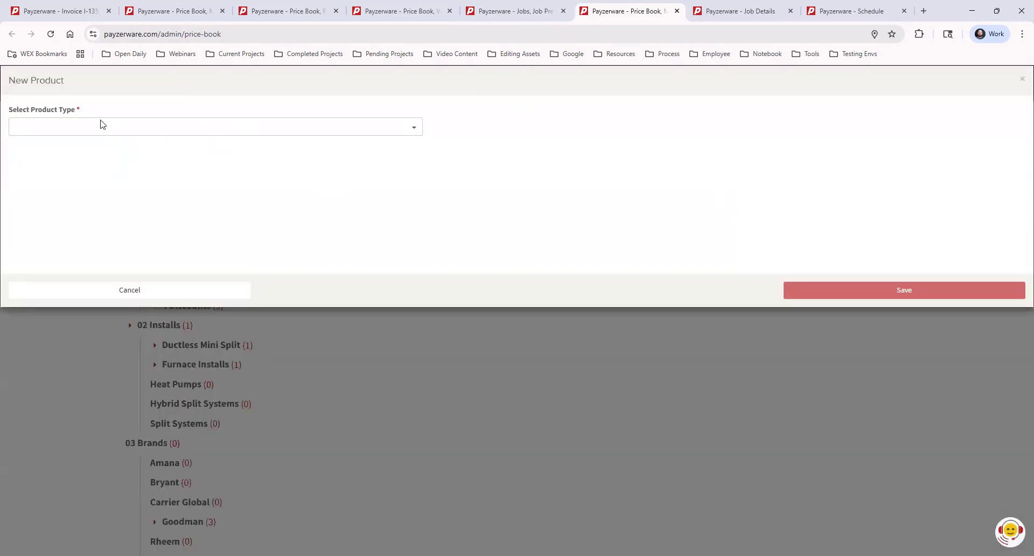
pyautogui.click(148, 124)
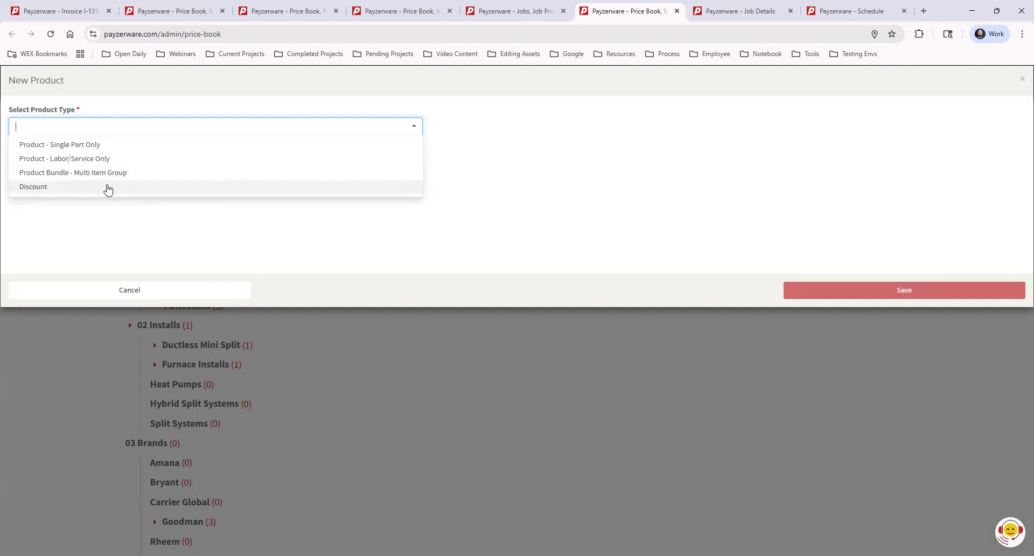
pyautogui.click(108, 146)
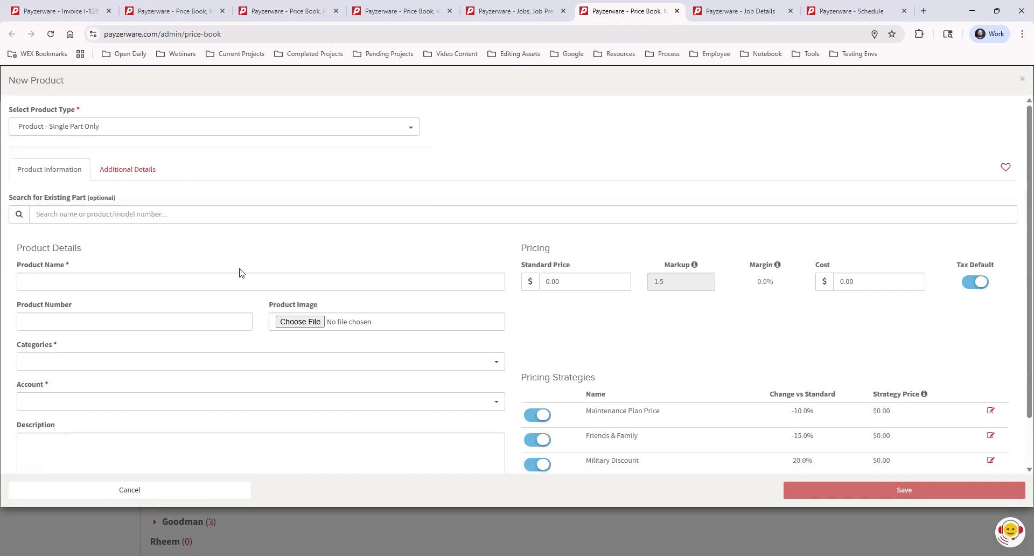
pyautogui.click(121, 279)
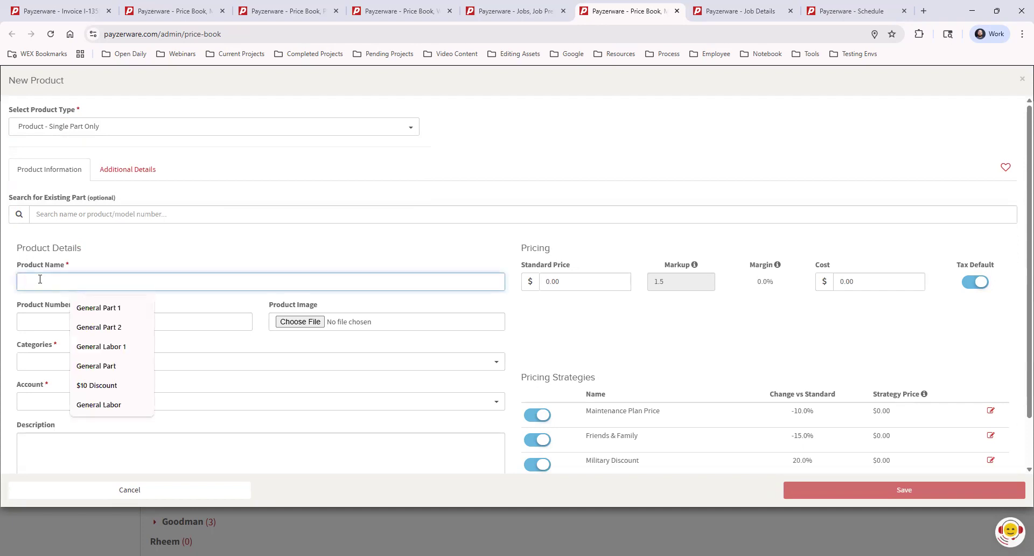
pyautogui.click(112, 326)
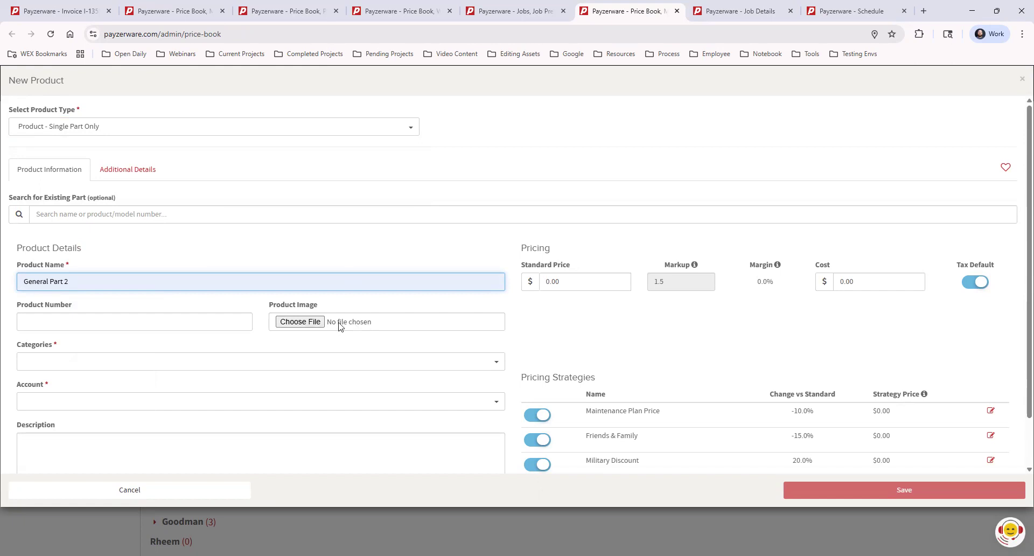
# Step: Assign General Part 2 to the category "01 General > 1 Parts" and the account "Income - Job"
pyautogui.click(85, 365)
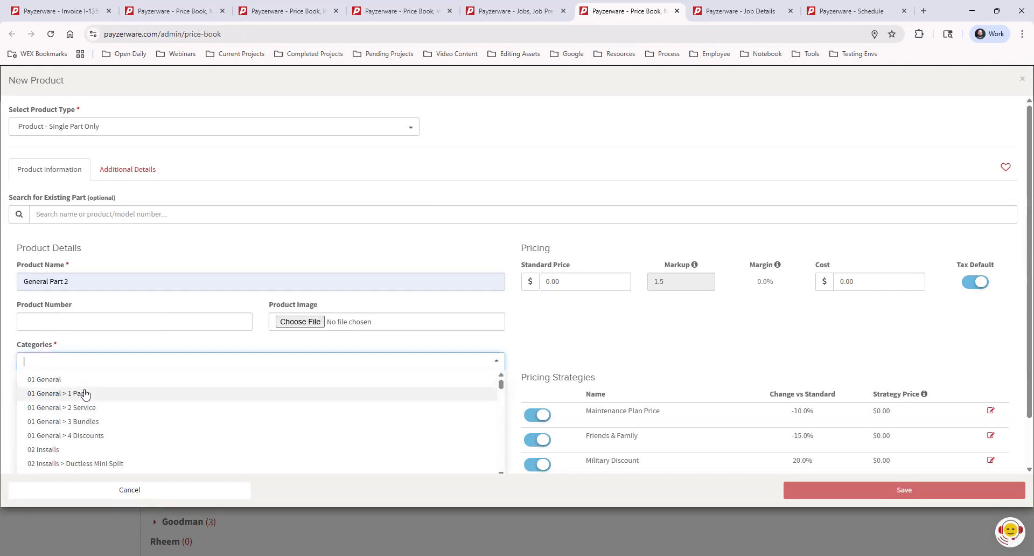
pyautogui.click(80, 396)
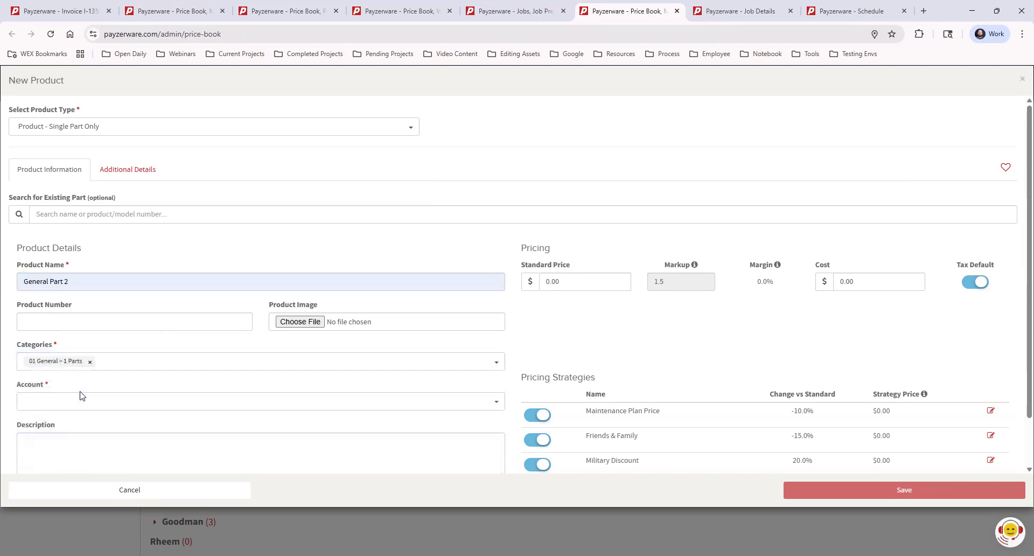
pyautogui.click(148, 399)
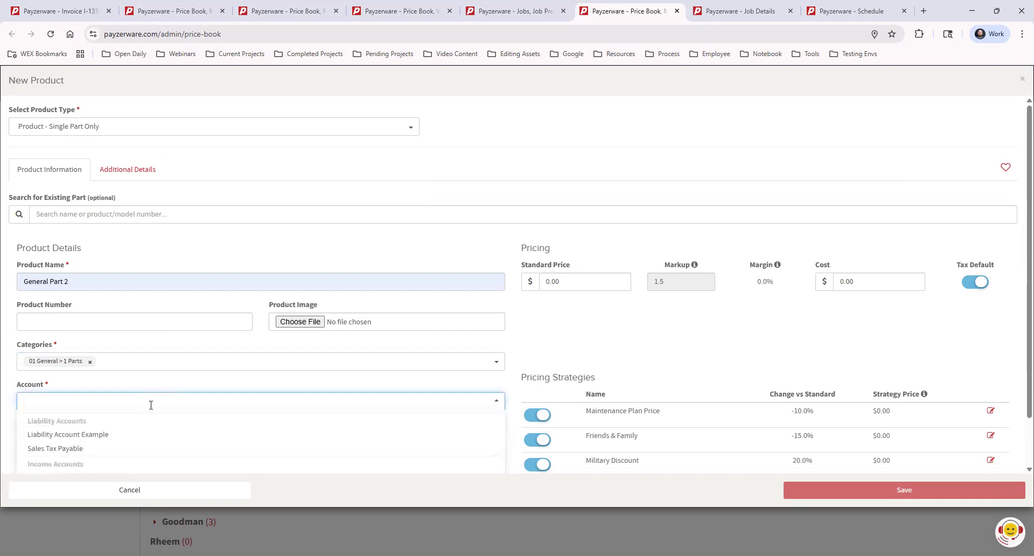
pyautogui.scroll(-1, 162, 345)
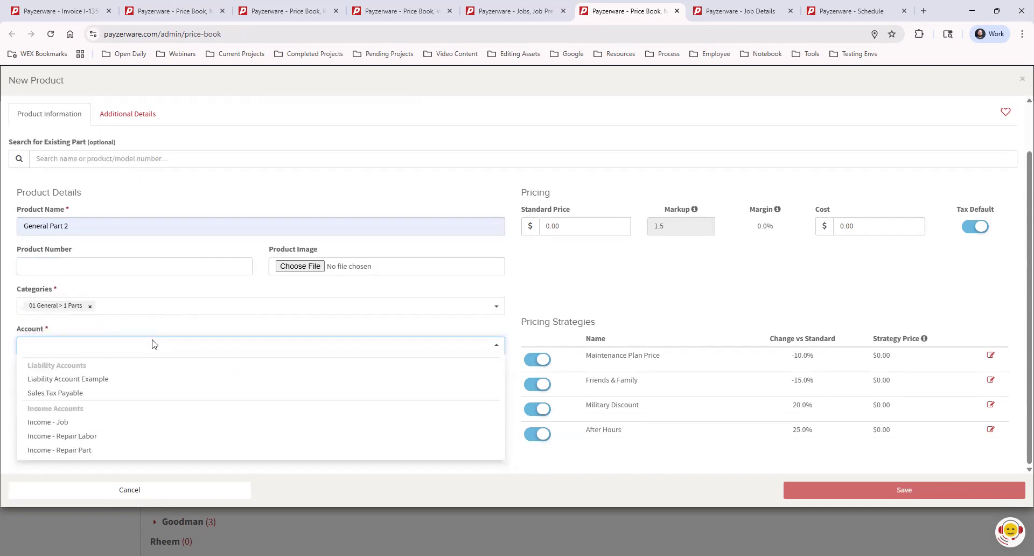
pyautogui.click(78, 423)
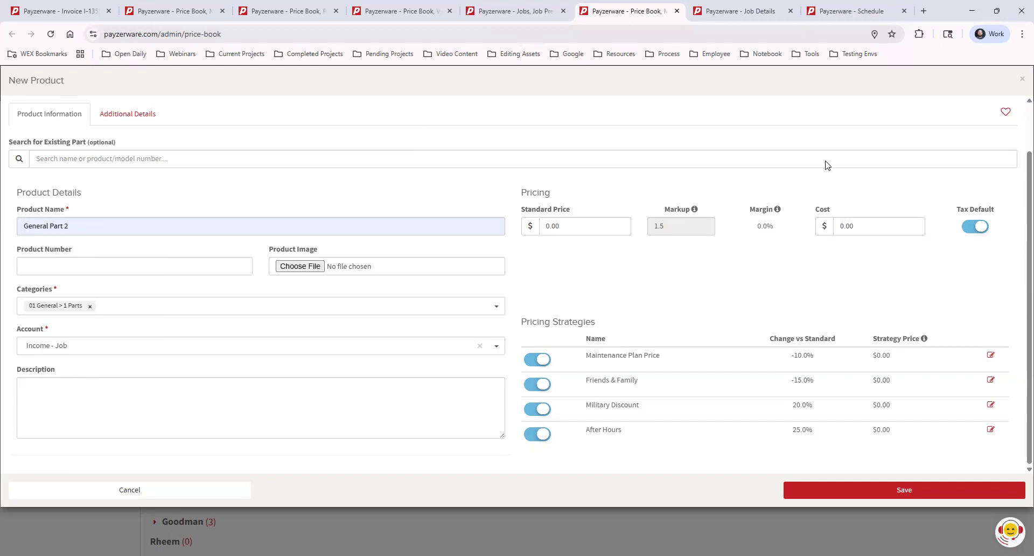
# Step: Set the new product's cost to $100 and turn off its Maintenance Plan Price strategy
pyautogui.click(862, 229)
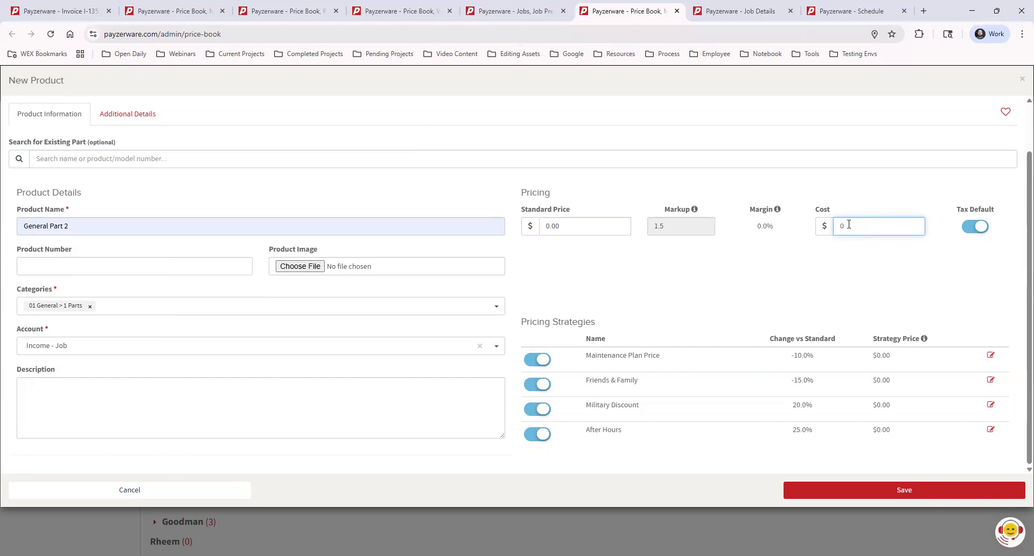
pyautogui.doubleClick(848, 224)
pyautogui.write('100')
pyautogui.click(821, 264)
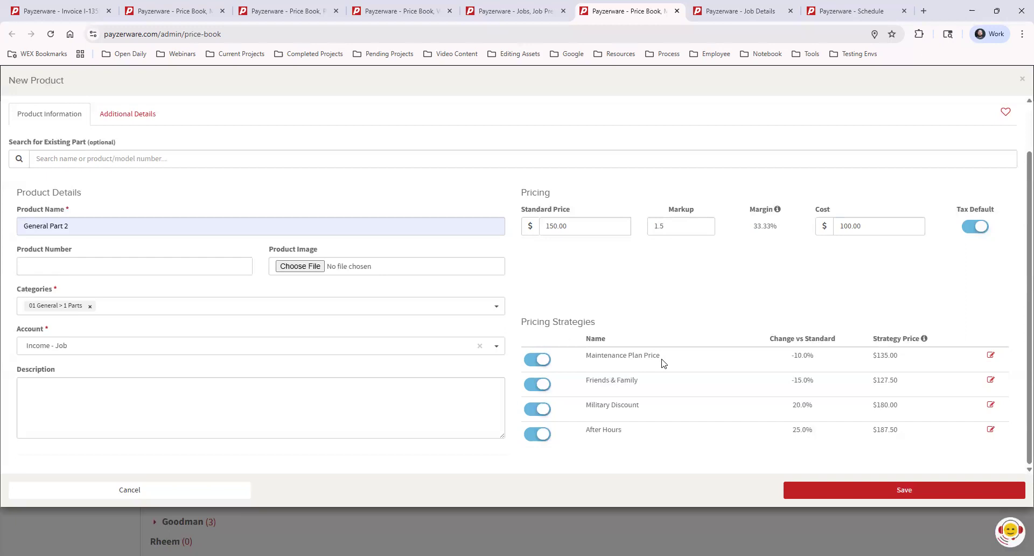
pyautogui.click(545, 360)
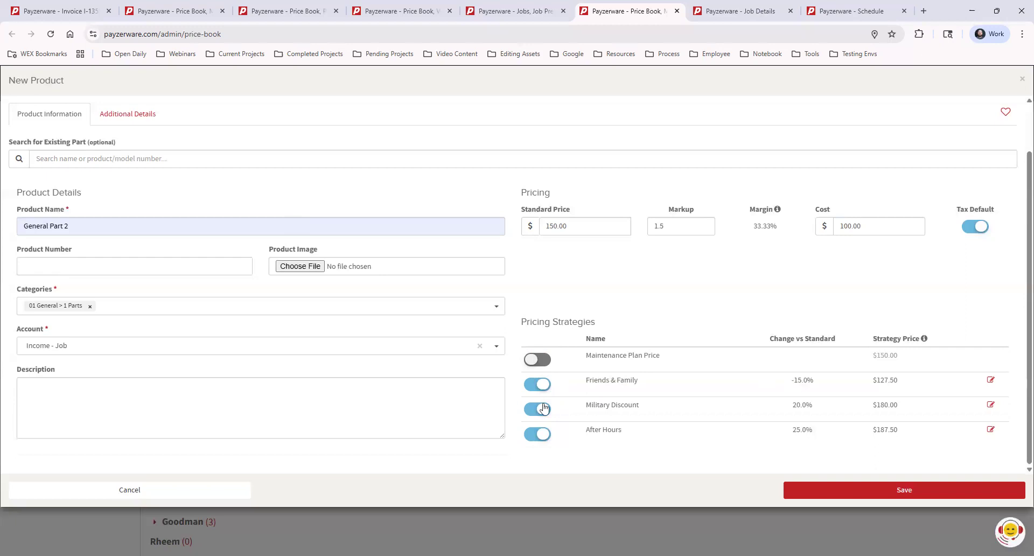
# Step: Keep the Friends & Family strategy on, turn Maintenance Plan Price back on, and mark General Part 2 as a favorite
pyautogui.click(536, 384)
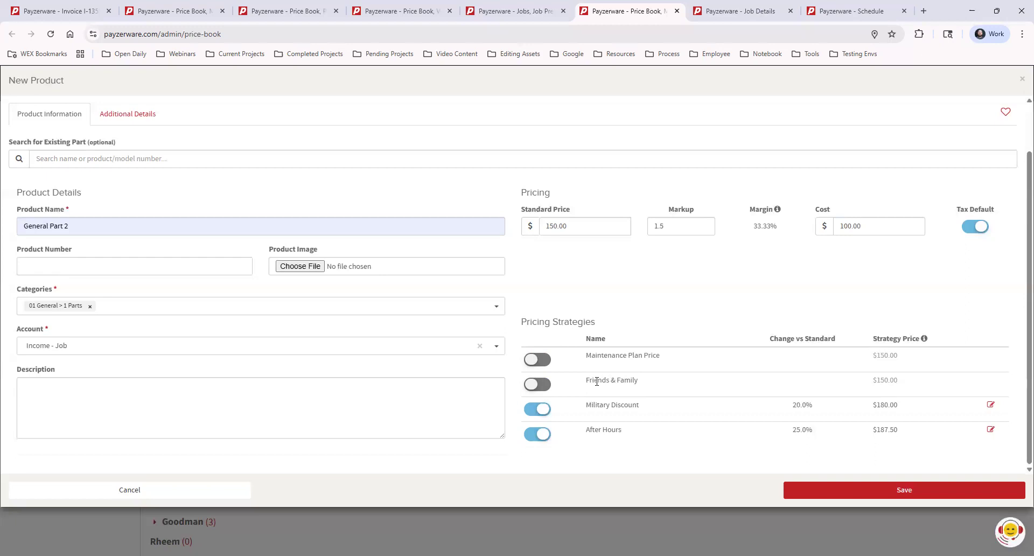
pyautogui.click(537, 384)
pyautogui.click(537, 359)
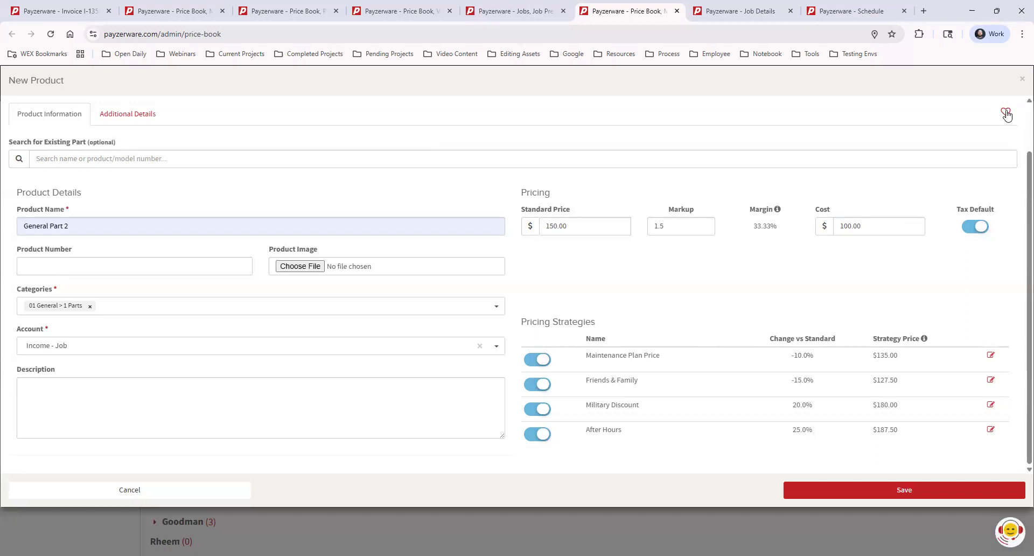
pyautogui.press('Tab')
pyautogui.click(1005, 112)
# Step: Assign the "5-year Standard Parts Warranty" as General Part 2's manufacturer warranty and try switching its Serialize option
pyautogui.click(144, 116)
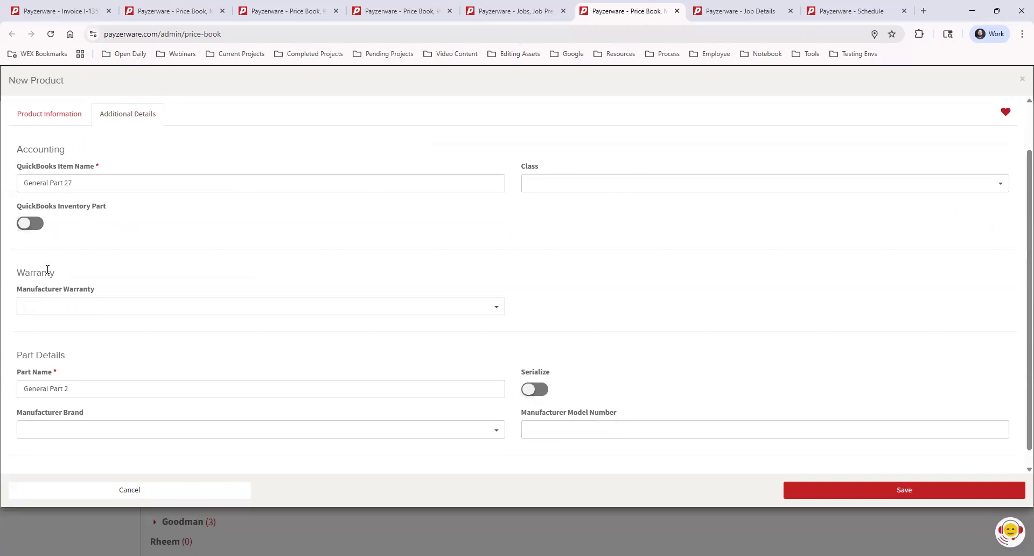
pyautogui.click(54, 307)
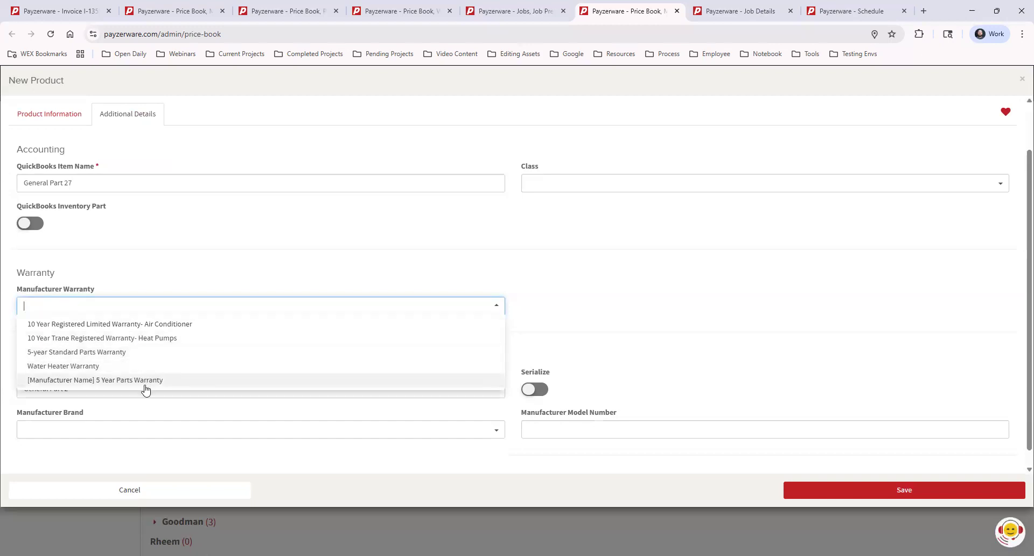
pyautogui.click(158, 353)
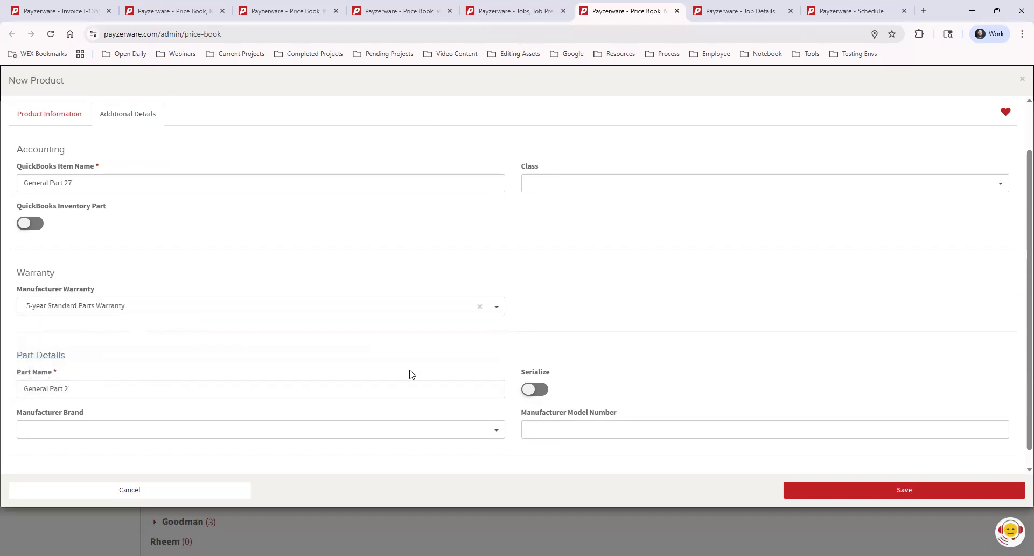
pyautogui.click(529, 389)
pyautogui.click(538, 391)
pyautogui.click(530, 390)
# Step: Save General Part 2 to the price book and expand the "1 Parts" category under 01 General
pyautogui.click(40, 113)
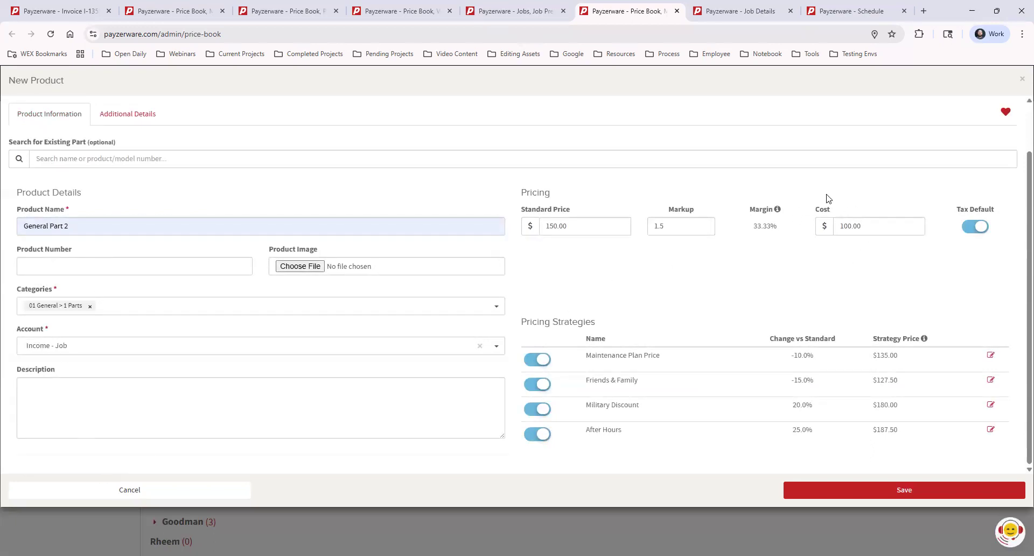
pyautogui.click(933, 494)
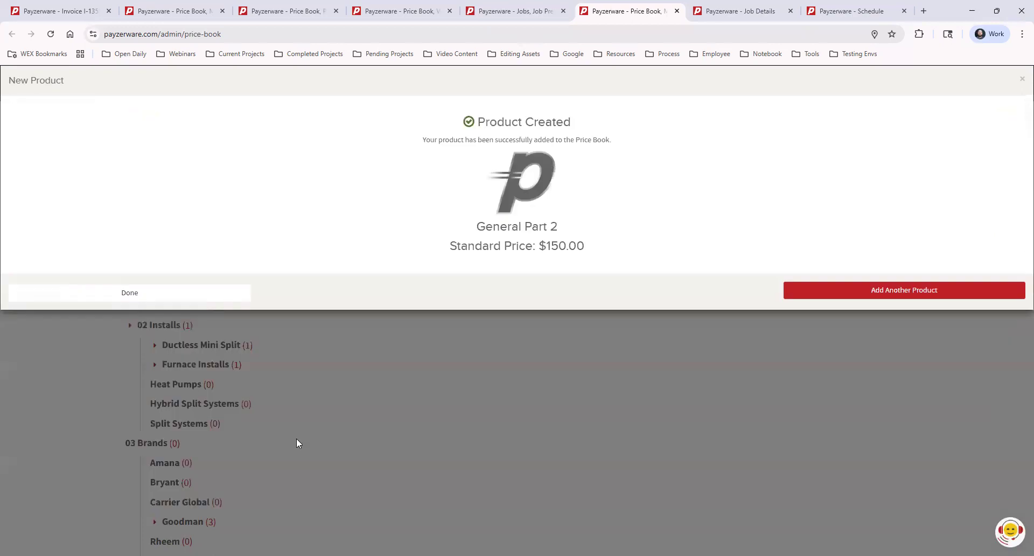
pyautogui.click(203, 294)
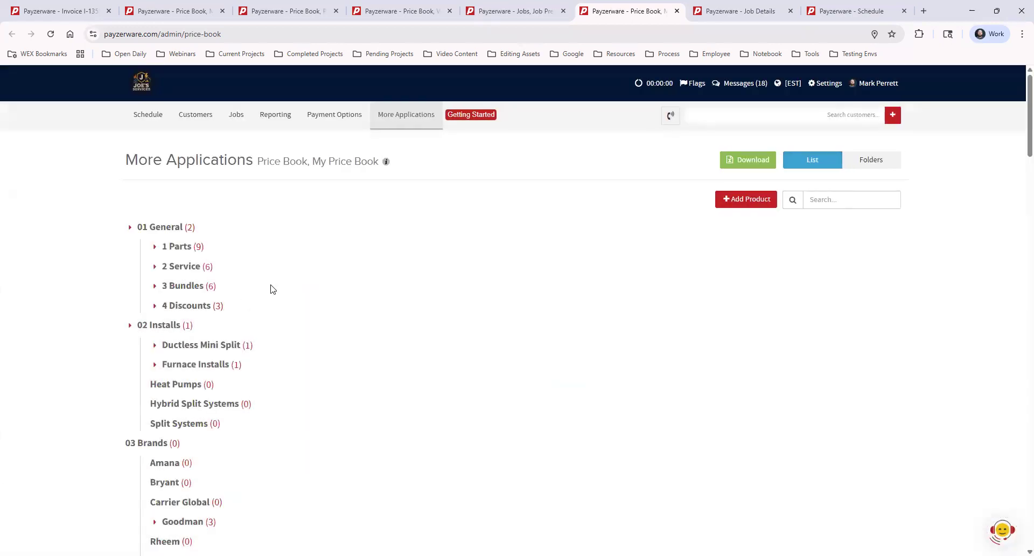
pyautogui.click(155, 247)
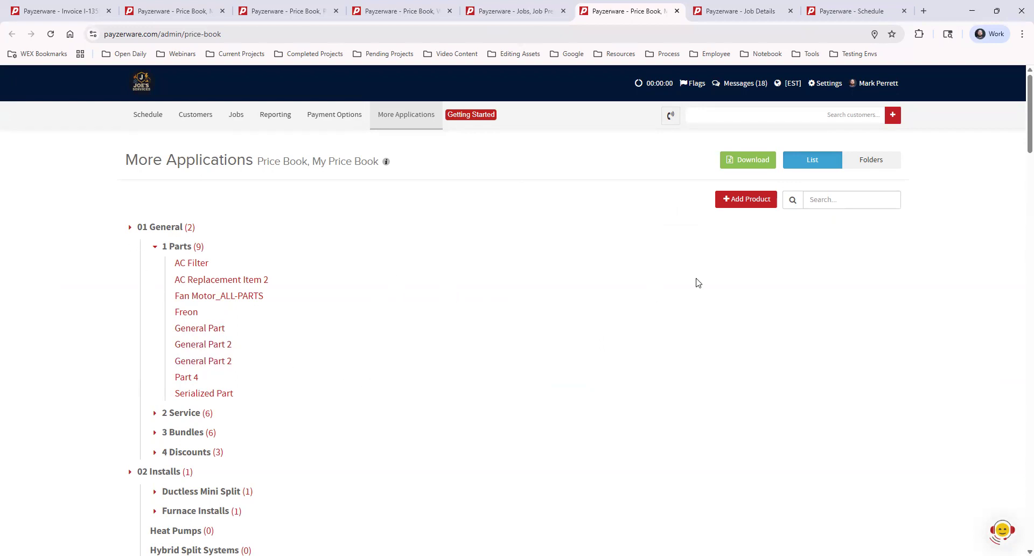
# Step: Start a new price book product of type "Product - Labor/Service Only"
pyautogui.click(738, 202)
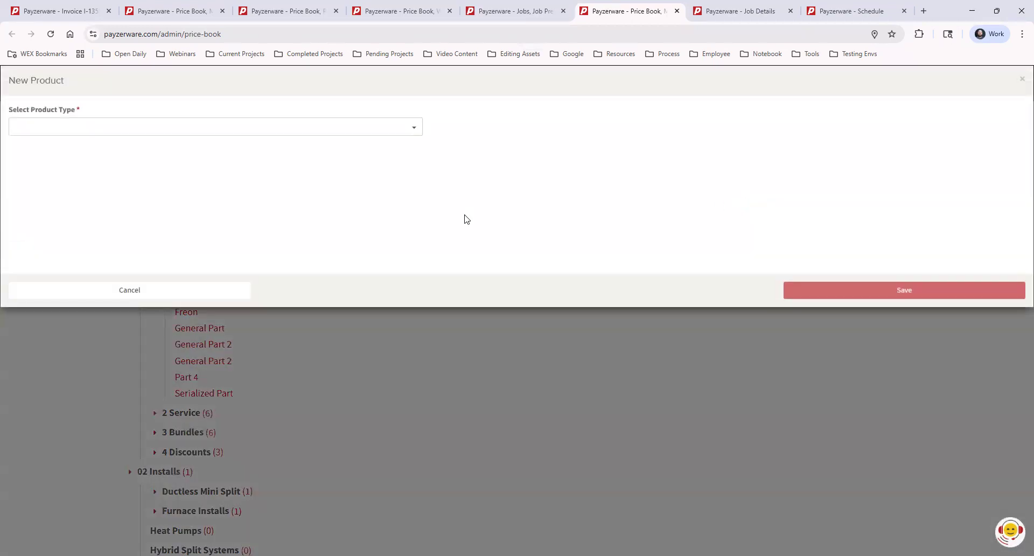
pyautogui.click(168, 123)
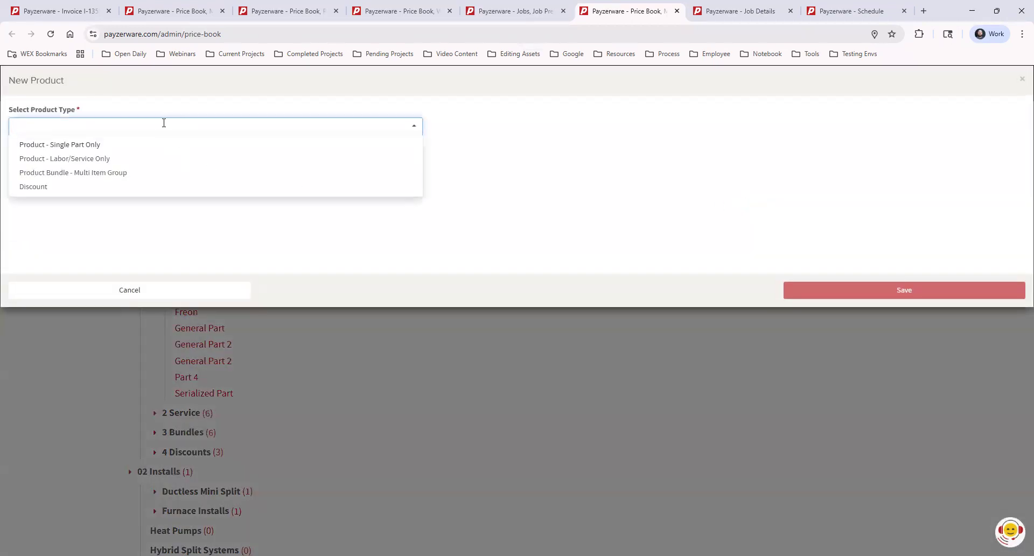
pyautogui.click(105, 160)
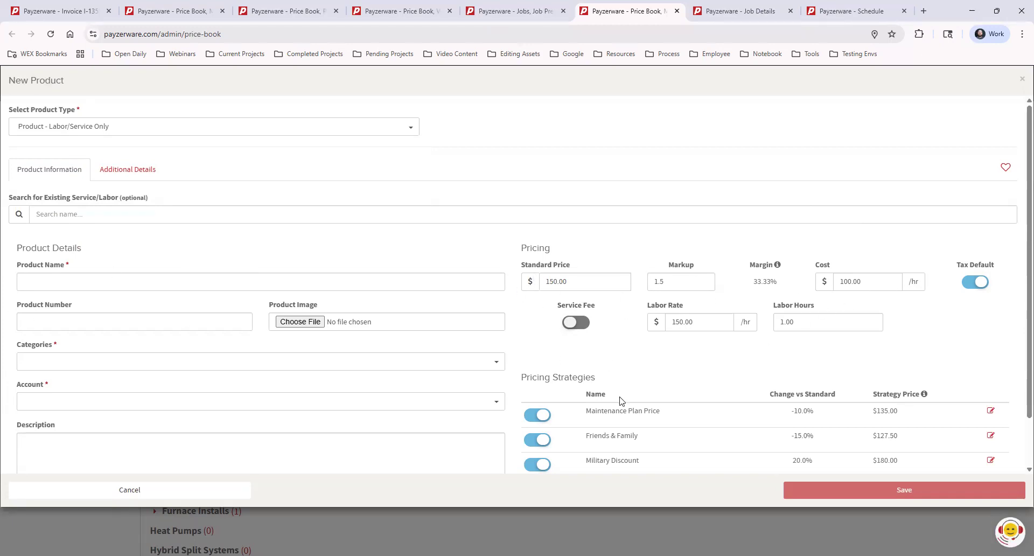
pyautogui.click(66, 280)
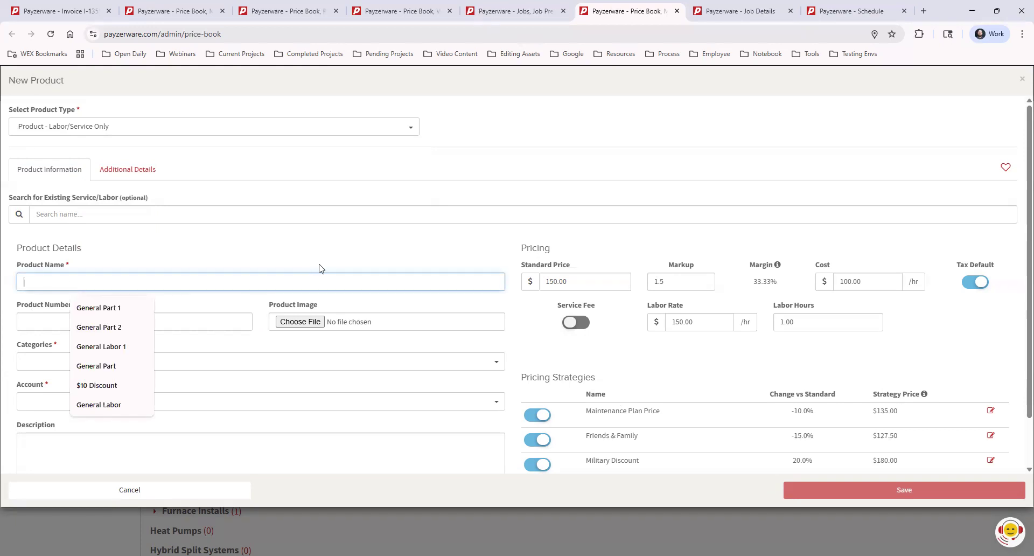
pyautogui.click(258, 317)
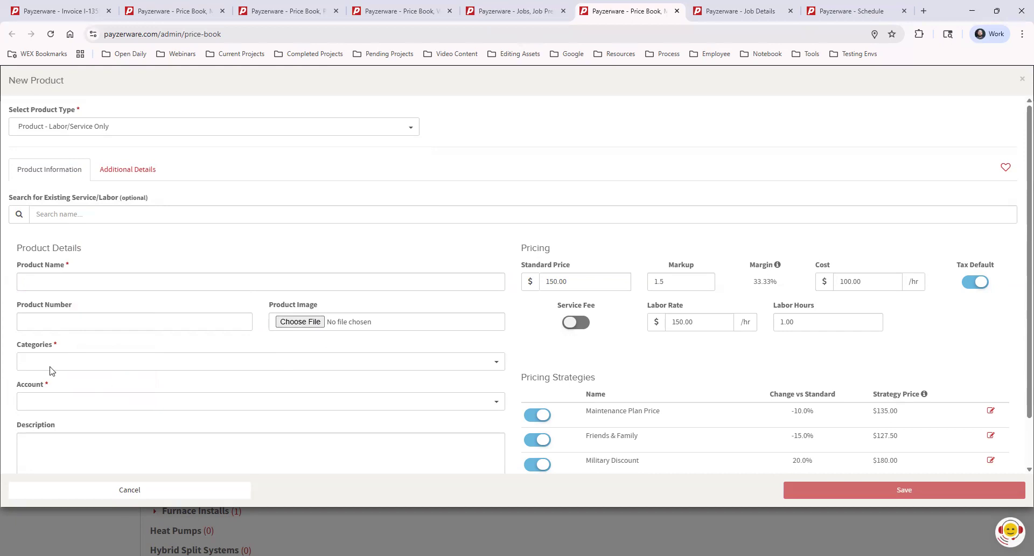
# Step: Assign the labor product to the category "01 General > 2 Service" and the account "Income - Job"
pyautogui.click(33, 365)
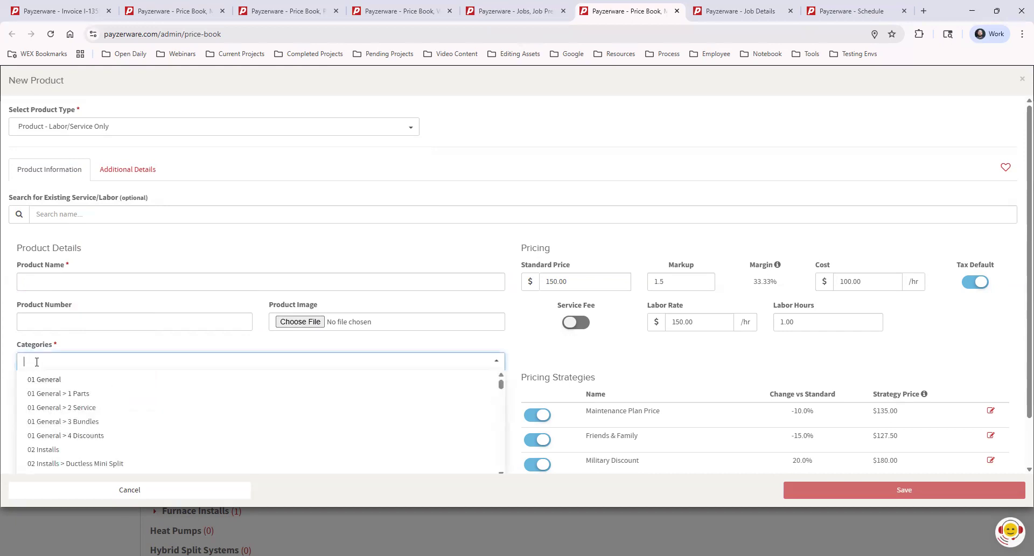
pyautogui.click(110, 408)
pyautogui.click(122, 401)
pyautogui.scroll(-1, 170, 452)
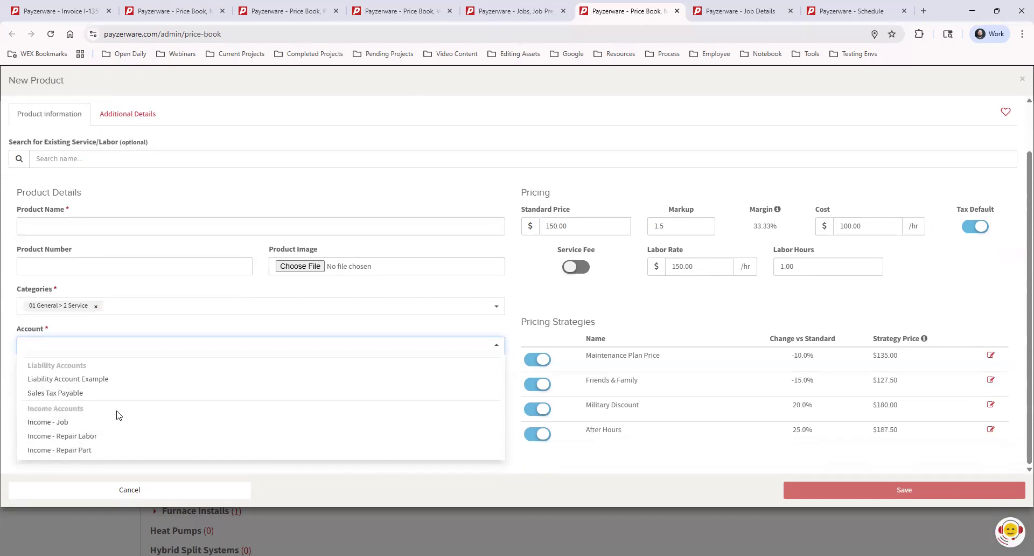
pyautogui.click(110, 422)
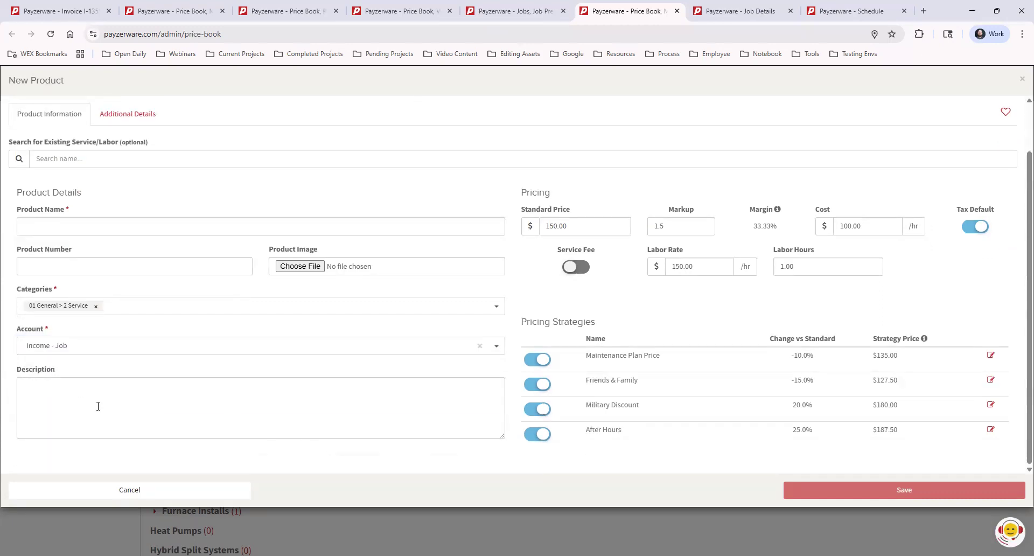
# Step: Name the labor product "Service Fee" and turn off all four of its pricing strategies
pyautogui.click(150, 228)
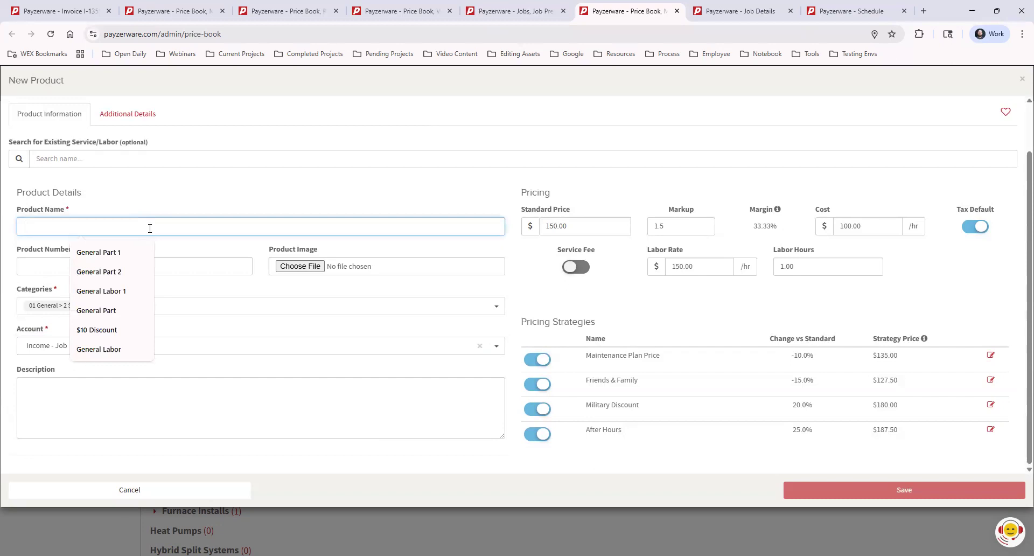
pyautogui.write('Service')
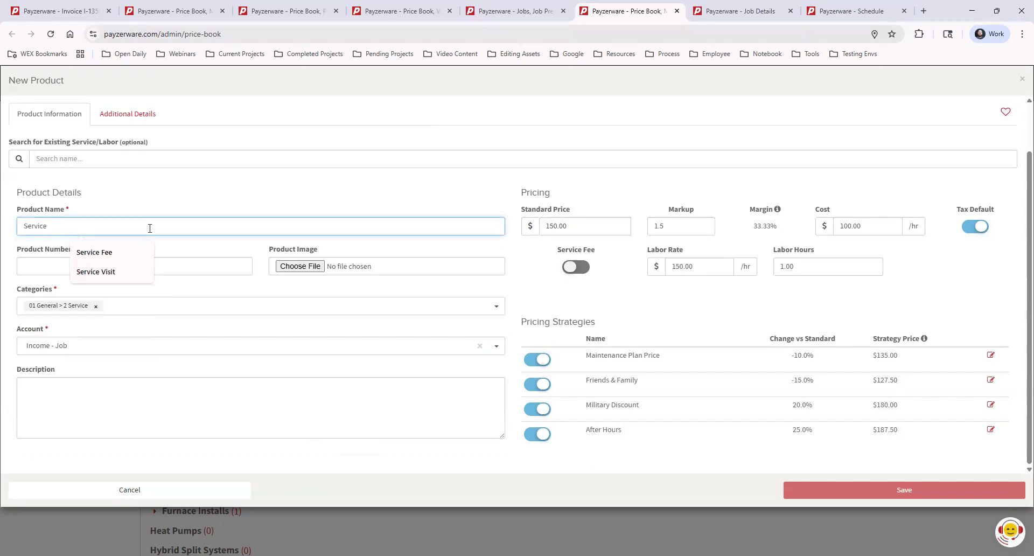
pyautogui.click(105, 253)
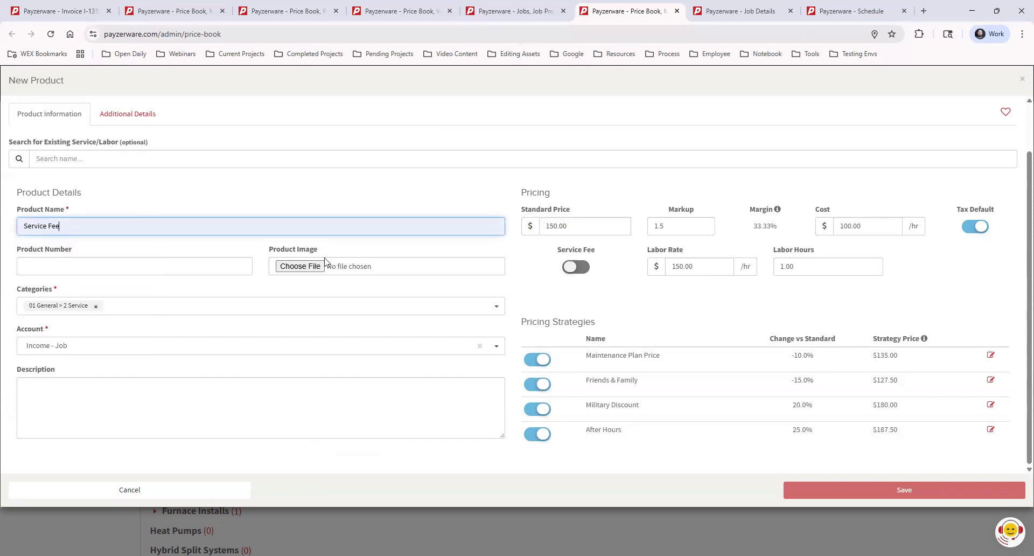
pyautogui.click(127, 399)
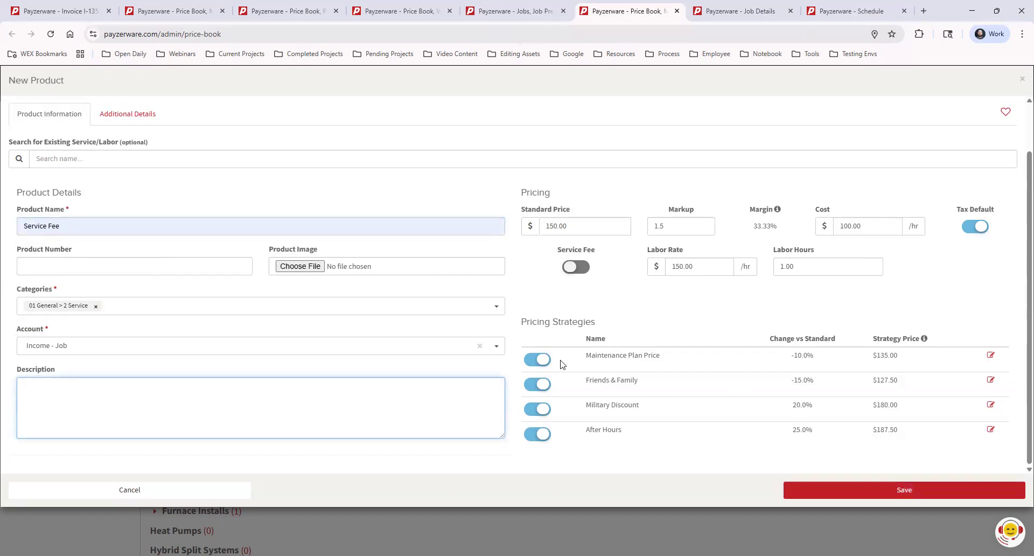
pyautogui.click(537, 359)
pyautogui.click(537, 384)
pyautogui.click(540, 410)
pyautogui.click(540, 435)
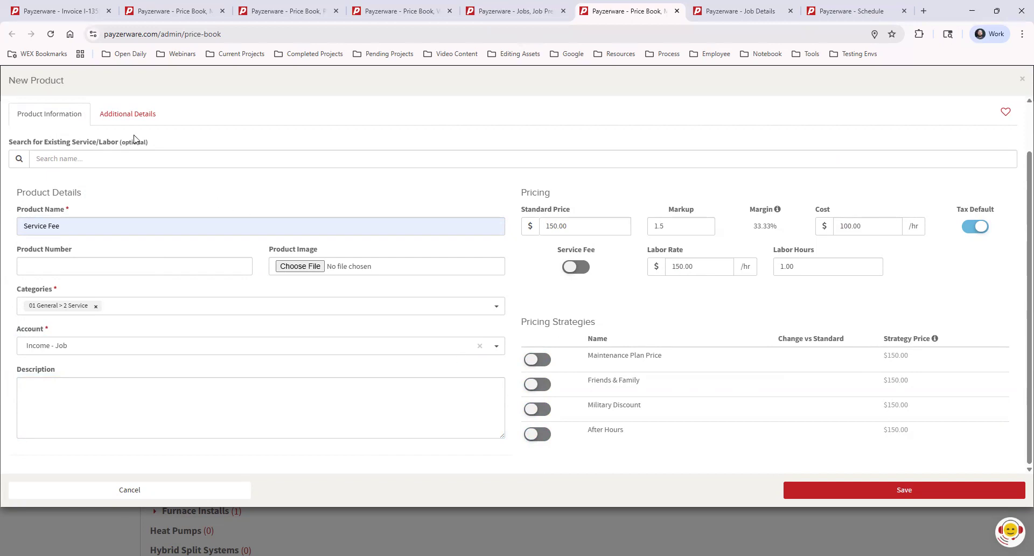
# Step: Choose "30 Day Service Labor Warranty" as the contractor warranty, and close the product form without saving
pyautogui.click(124, 115)
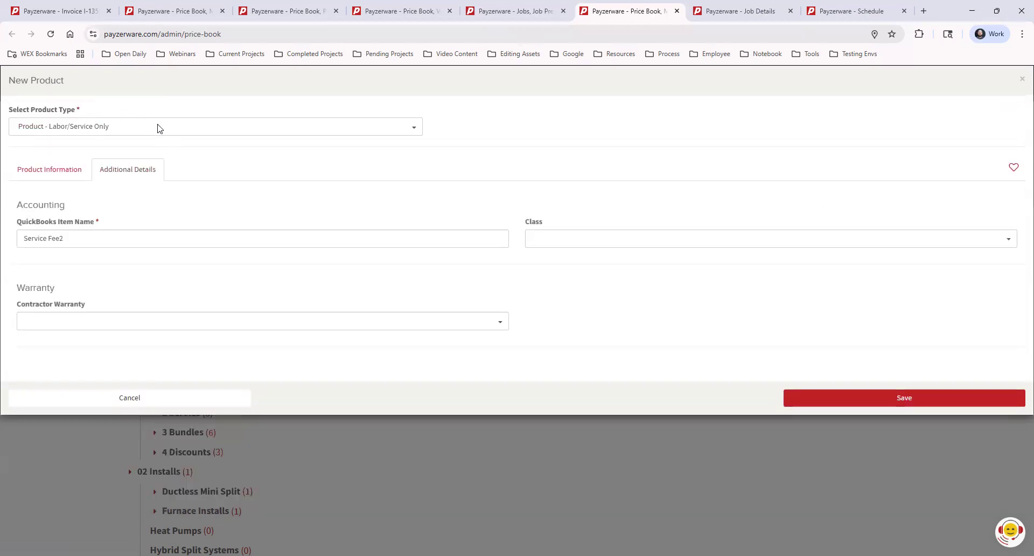
pyautogui.click(65, 319)
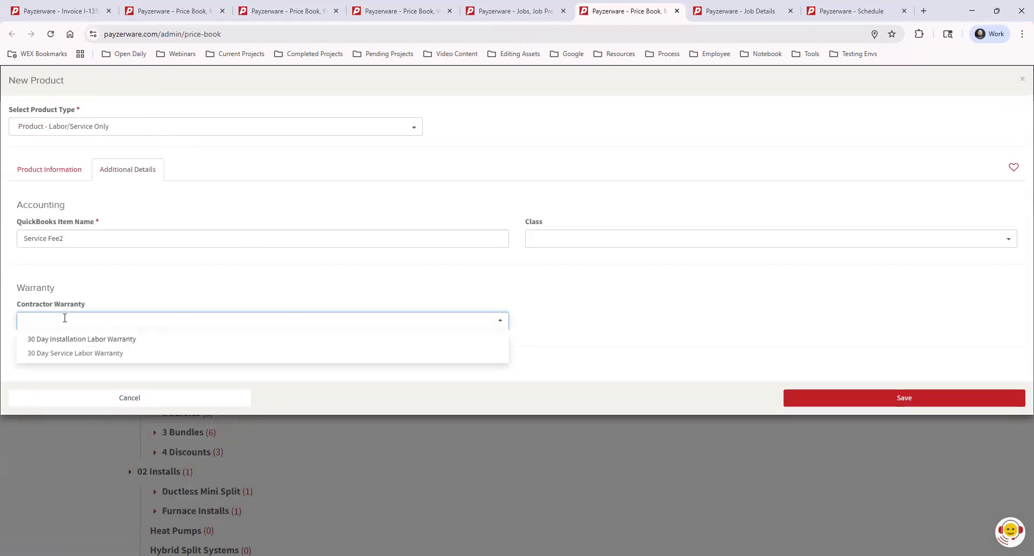
pyautogui.click(71, 354)
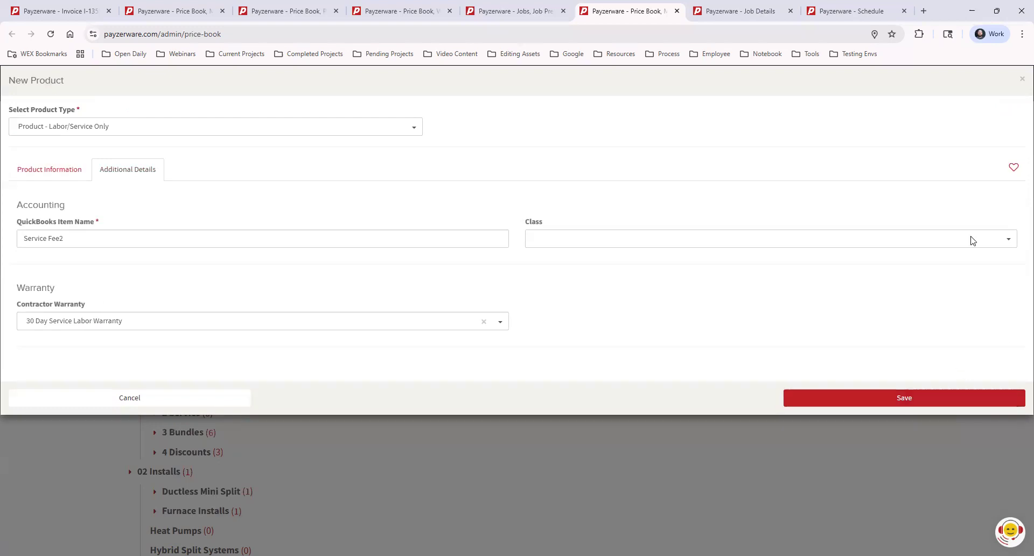
pyautogui.click(1022, 79)
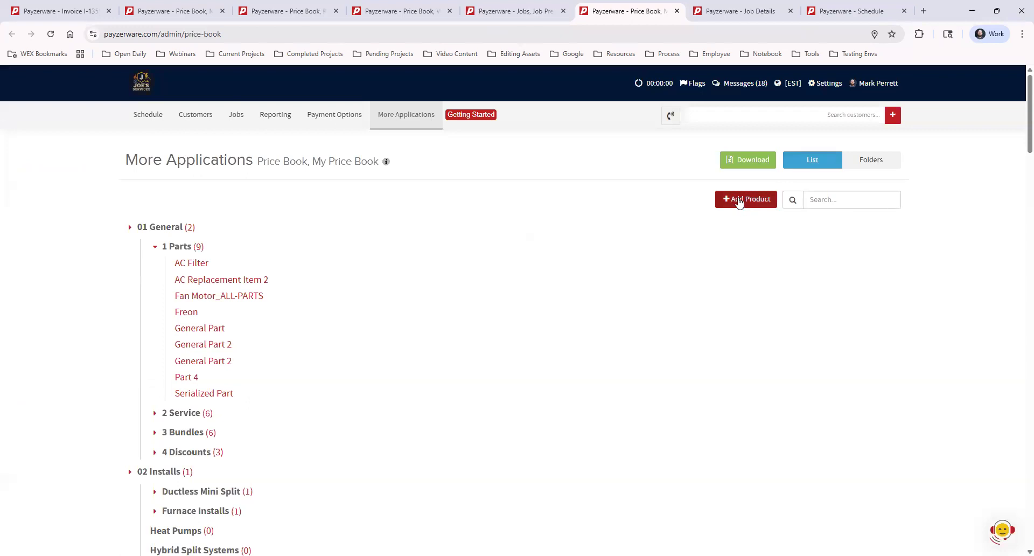
# Step: Start a new price book product of type "Product Bundle - Multi Item Group"
pyautogui.click(738, 201)
pyautogui.click(134, 126)
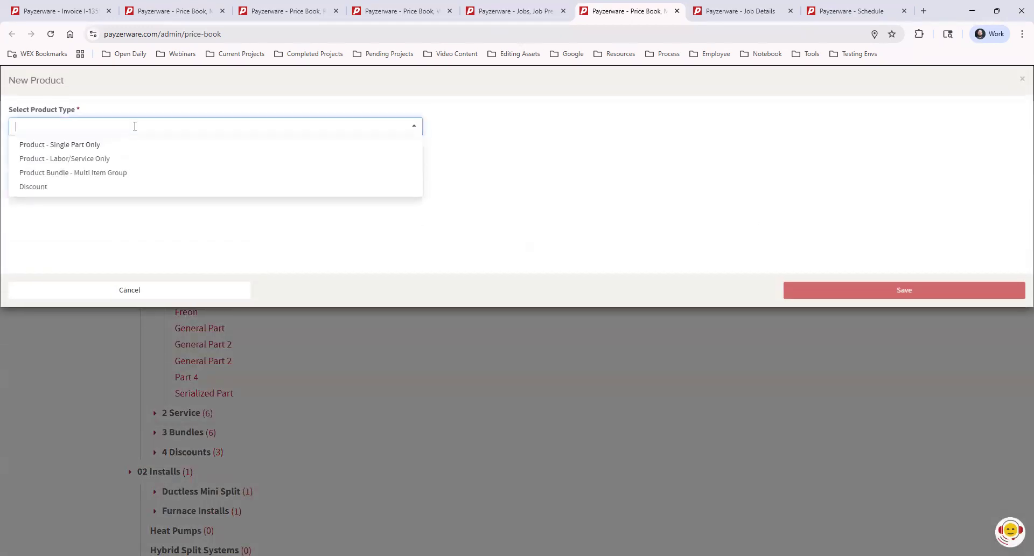
pyautogui.click(125, 173)
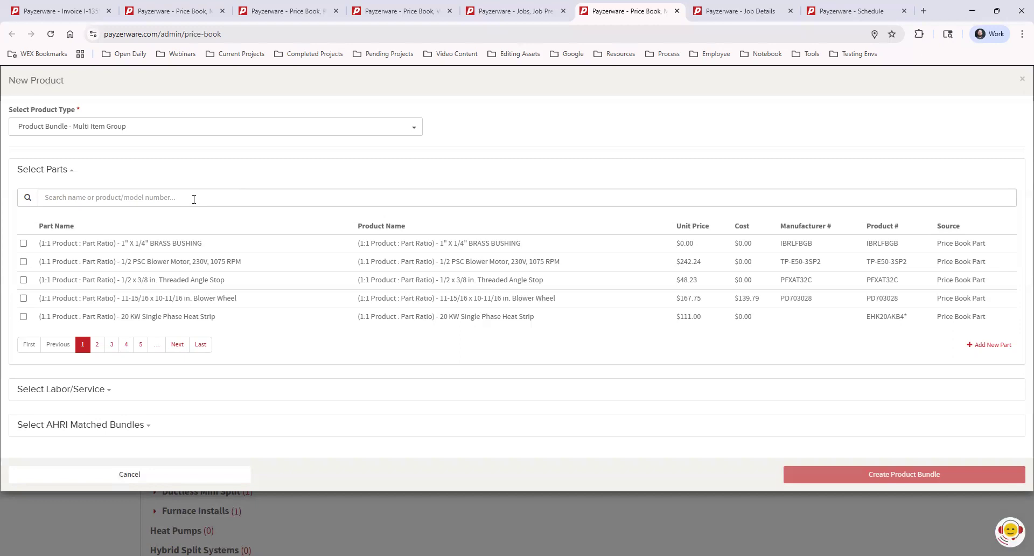
# Step: Search the bundle's parts for "general part" and select General Part 1 and the $150.00 General Part 2
pyautogui.click(151, 197)
pyautogui.write('ge')
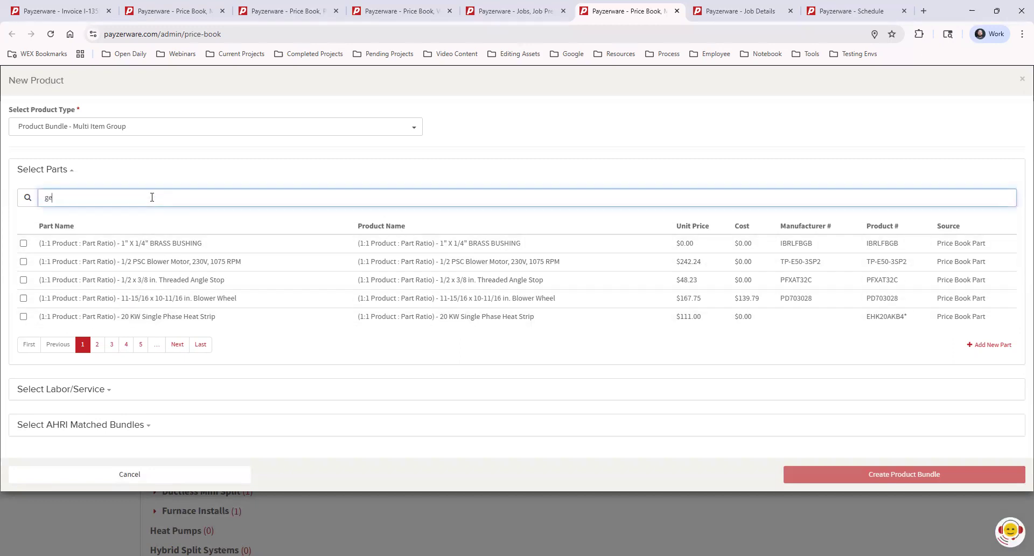
pyautogui.write('neral part')
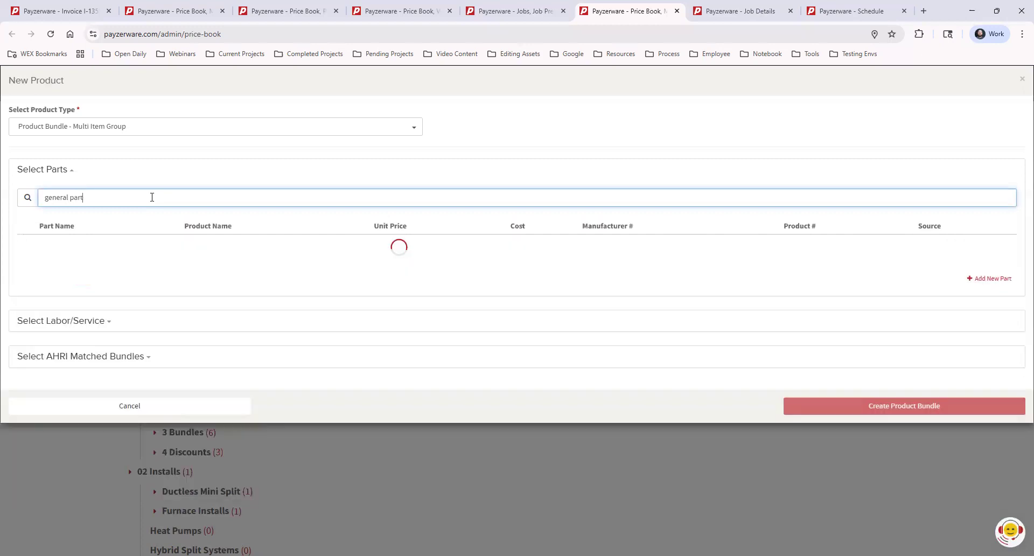
pyautogui.click(23, 261)
pyautogui.click(23, 279)
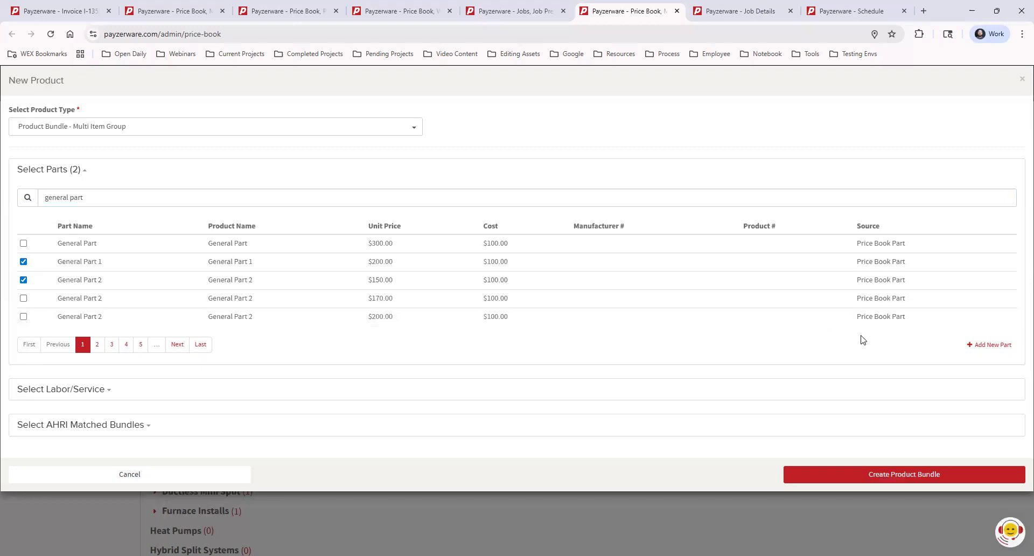
# Step: View the form for adding a new part from within the bundle and leave it without saving
pyautogui.click(991, 344)
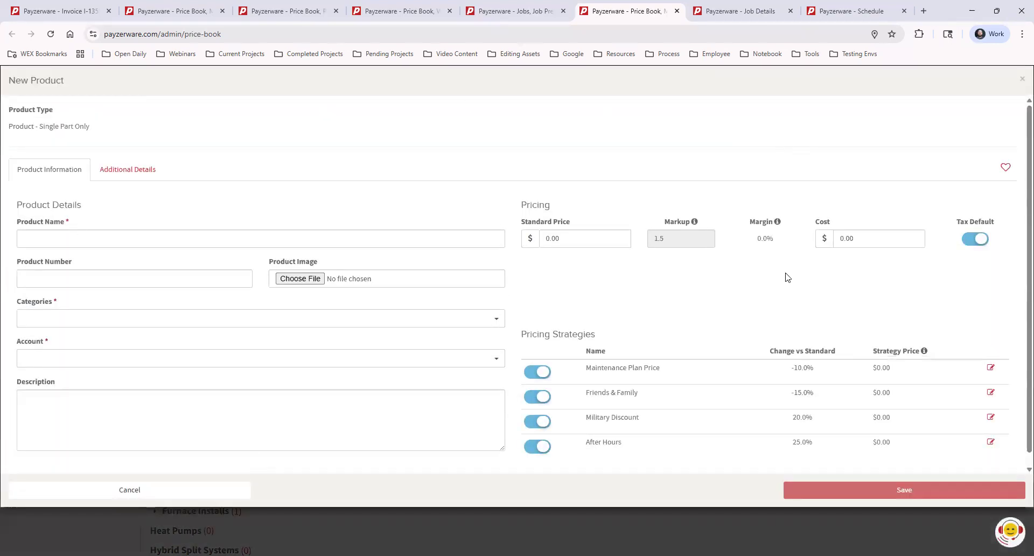
pyautogui.moveTo(959, 495)
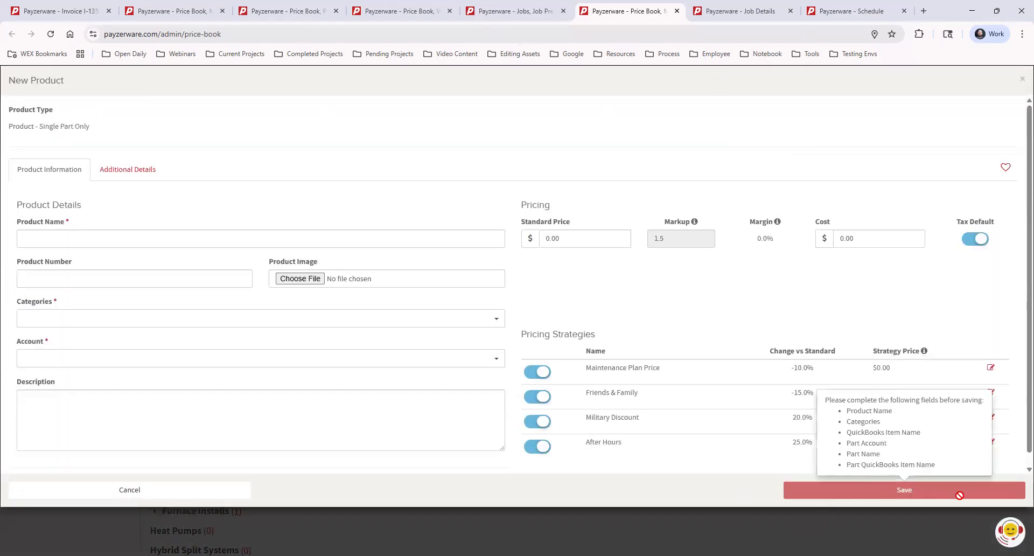
pyautogui.click(242, 489)
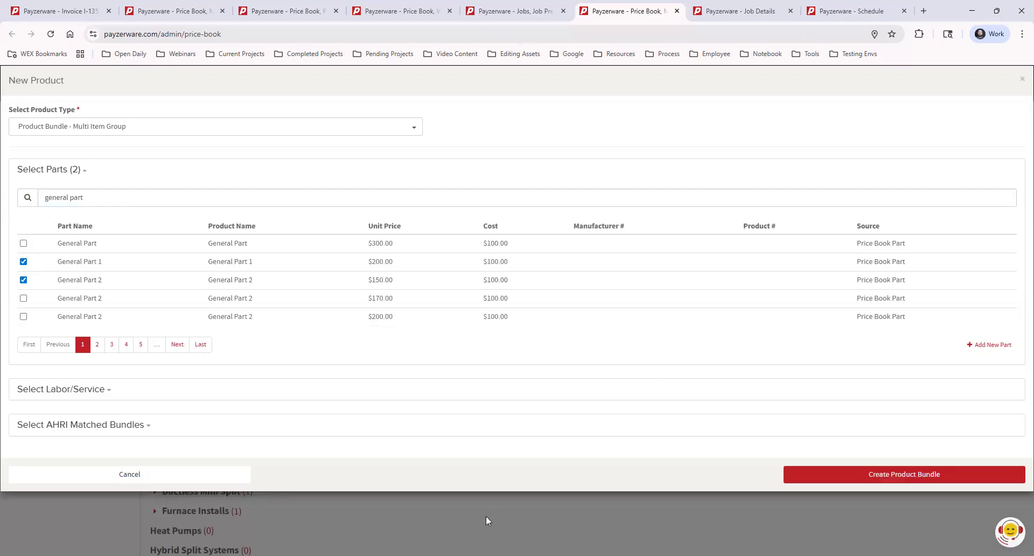
# Step: Add the labor item "41625 PW Labor" to the product bundle
pyautogui.click(90, 392)
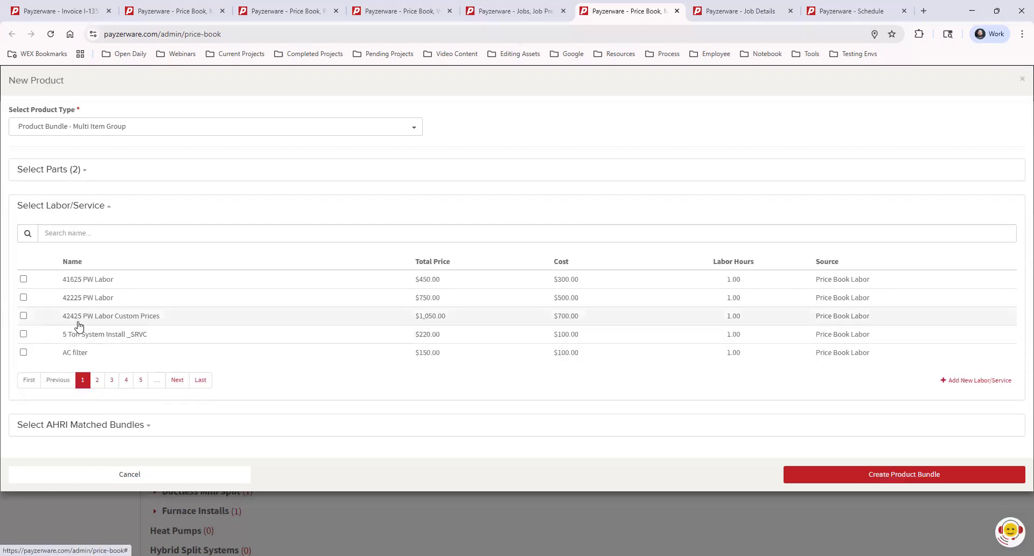
pyautogui.click(23, 278)
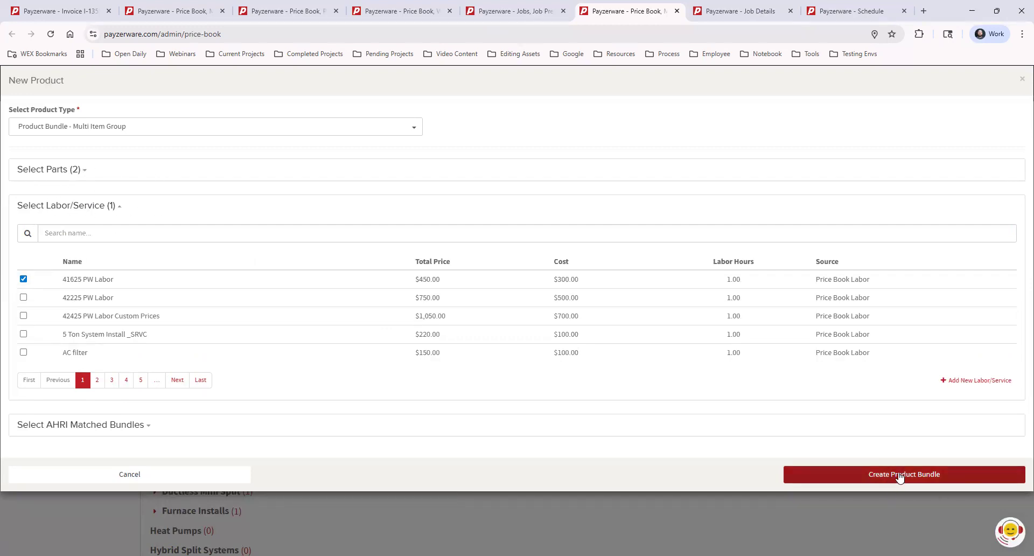
# Step: Discard the new bundle without creating it and open General Bundle from the 3 Bundles category under 01 General
pyautogui.click(1021, 79)
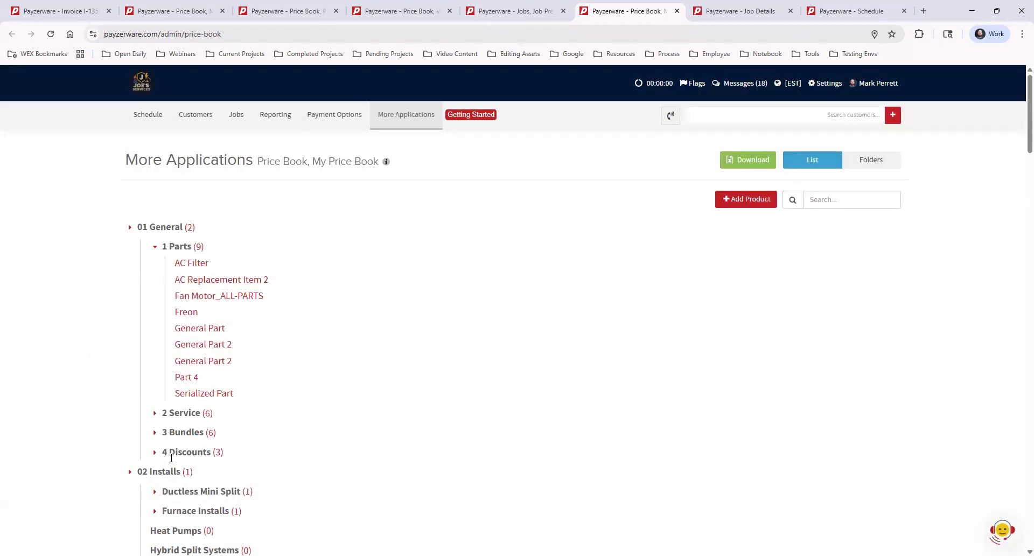
pyautogui.click(155, 433)
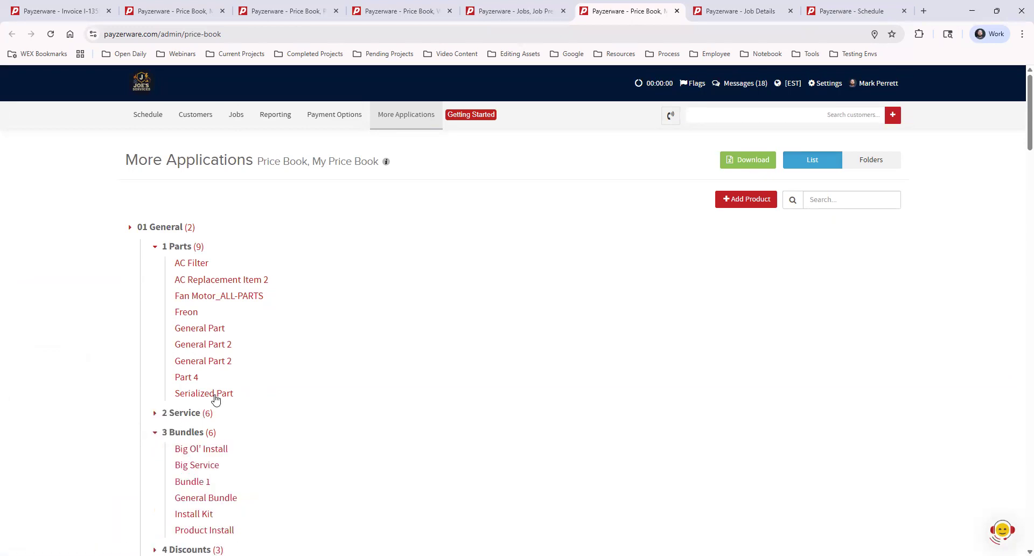
pyautogui.scroll(-1, 279, 439)
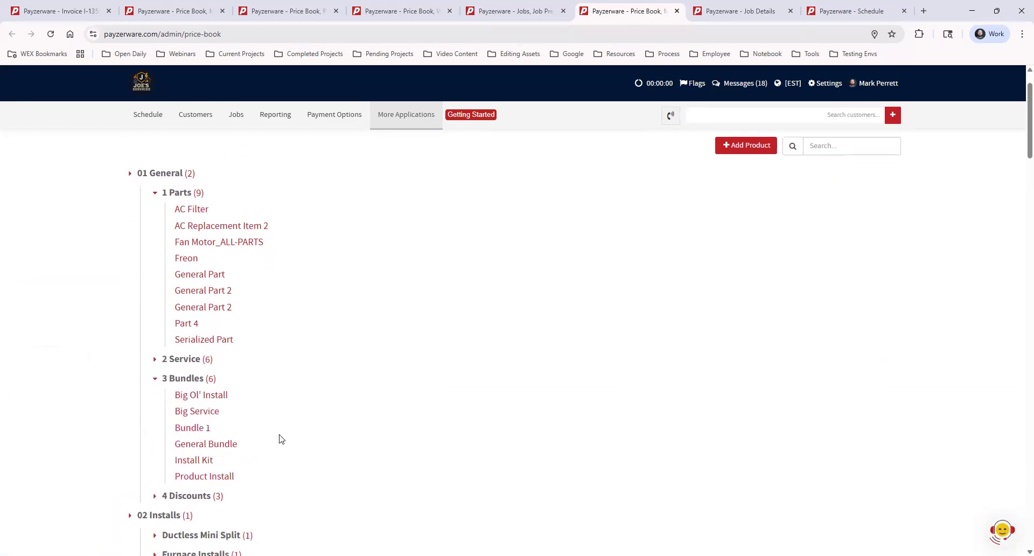
pyautogui.click(232, 439)
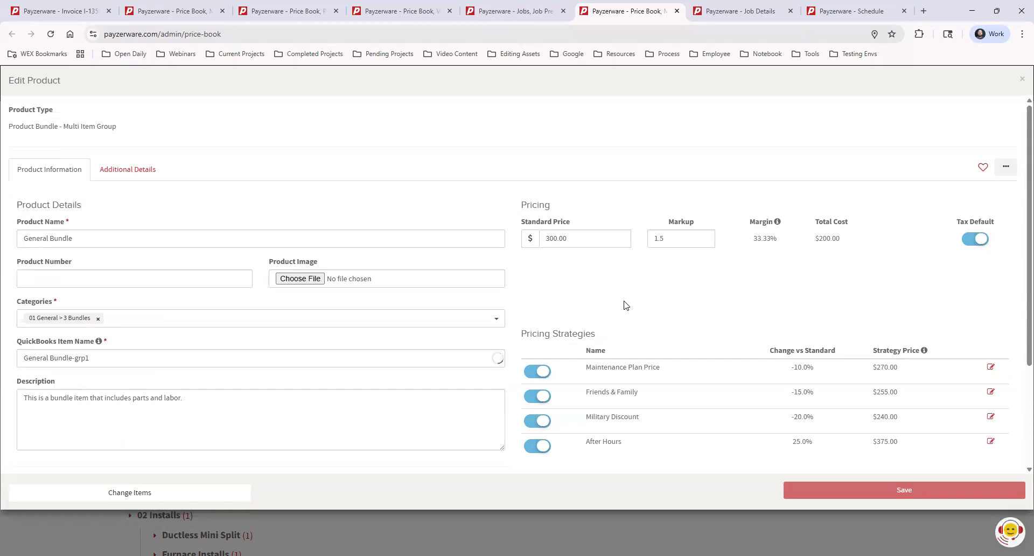
# Step: Review General Bundle's product details, pricing strategies and bundle components, and close it without making changes
pyautogui.scroll(-2, 636, 288)
pyautogui.scroll(2, 636, 283)
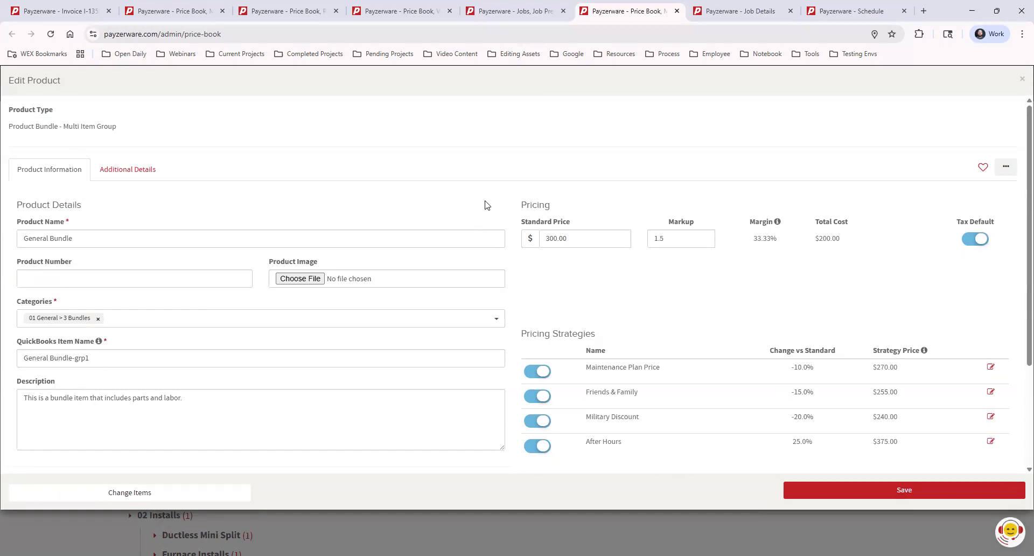
pyautogui.scroll(-1, 505, 214)
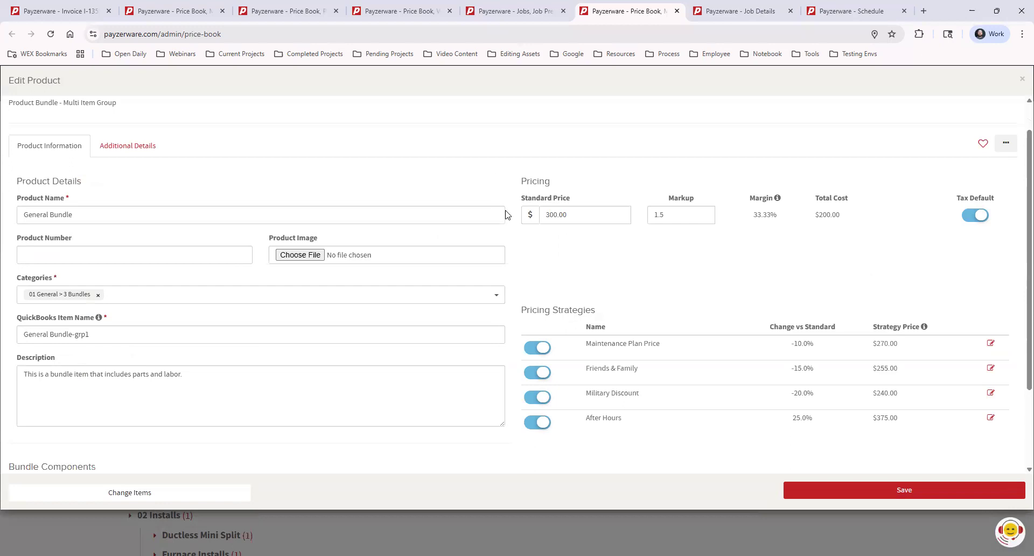
pyautogui.scroll(-2, 505, 214)
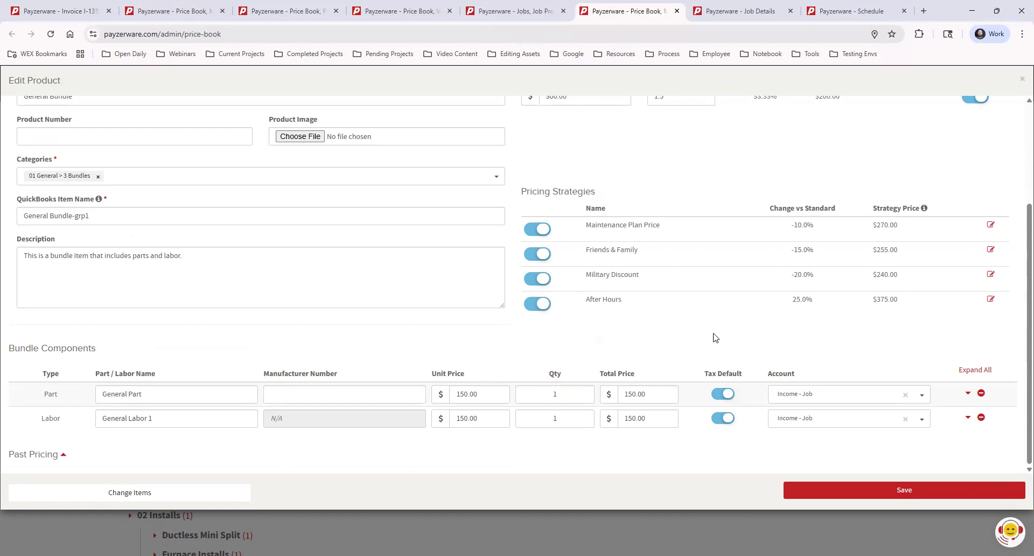
pyautogui.scroll(3, 752, 341)
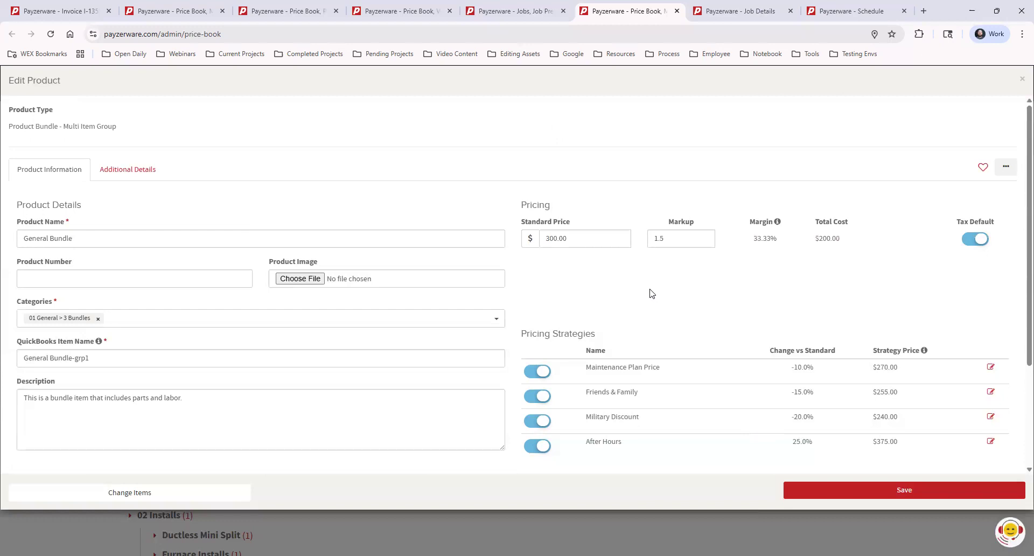
pyautogui.click(1021, 79)
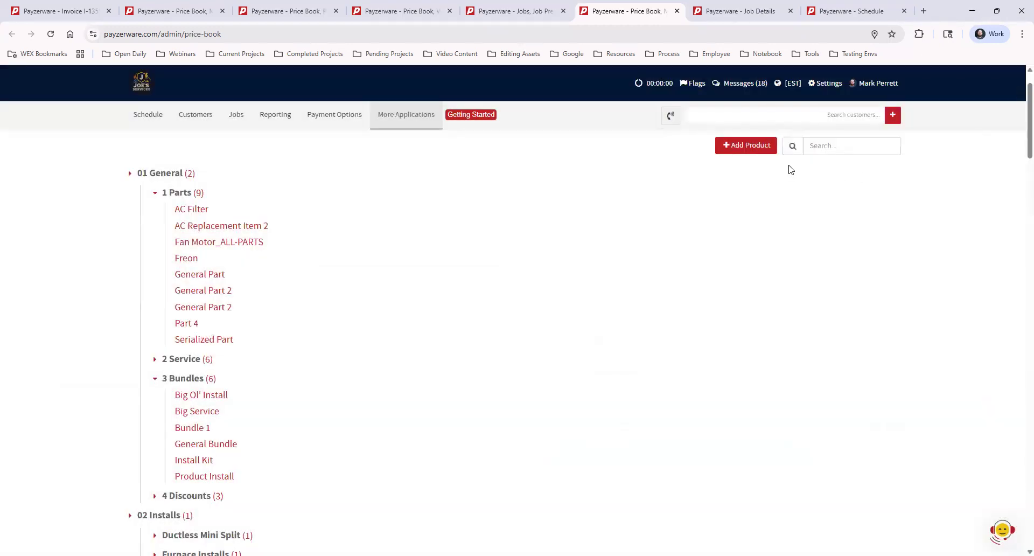
# Step: Start a new price book product of type Discount and name it "$25 Friends & Family Coupon"
pyautogui.click(736, 150)
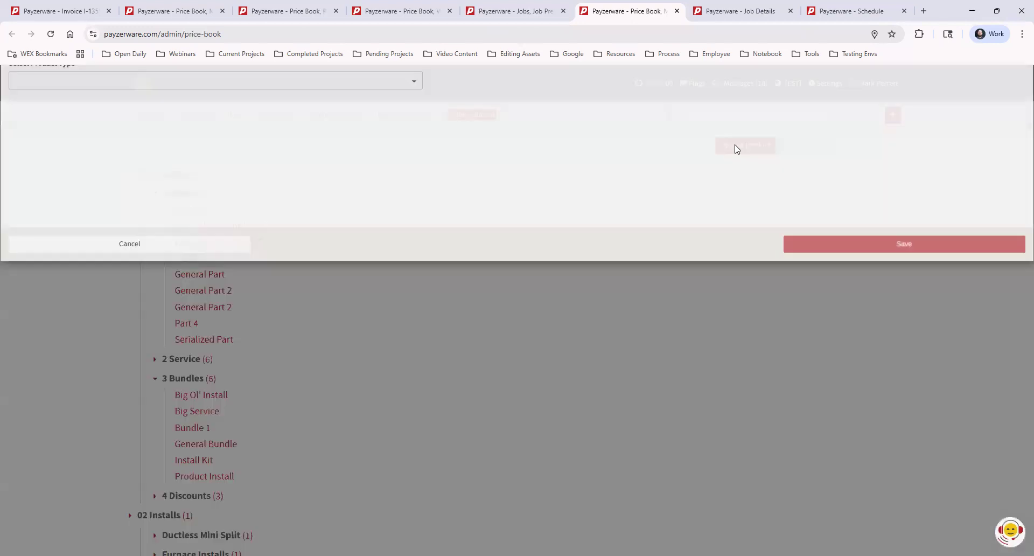
pyautogui.click(246, 125)
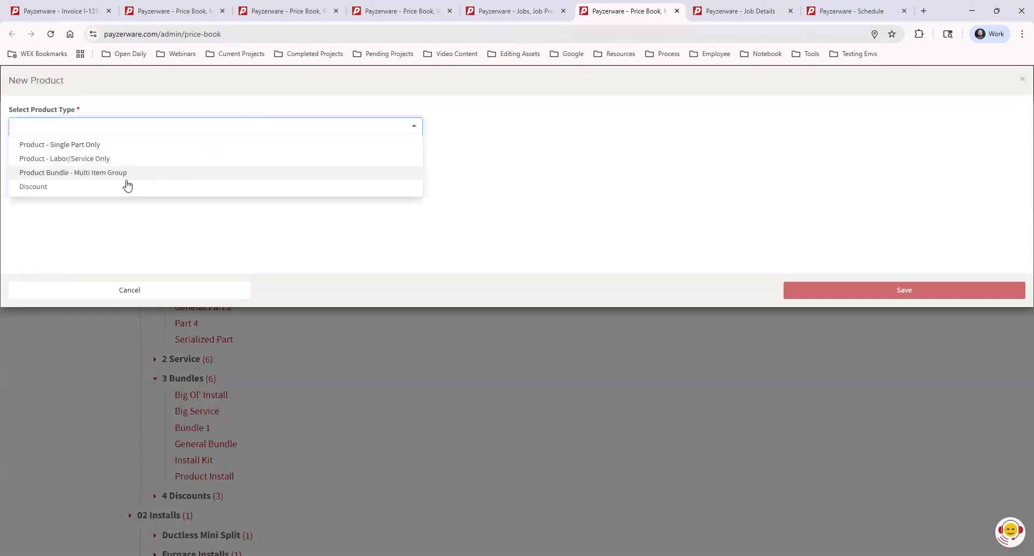
pyautogui.click(59, 189)
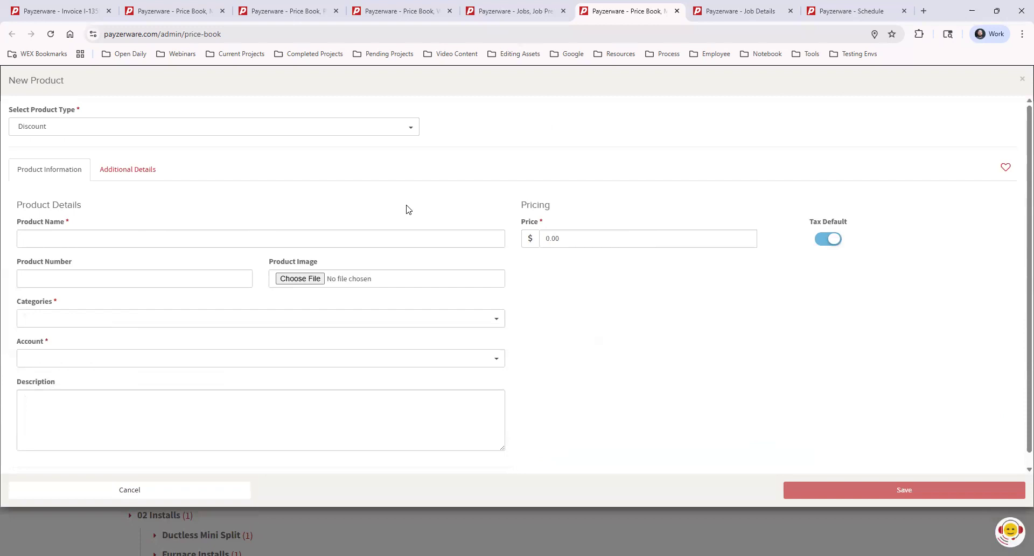
pyautogui.click(269, 238)
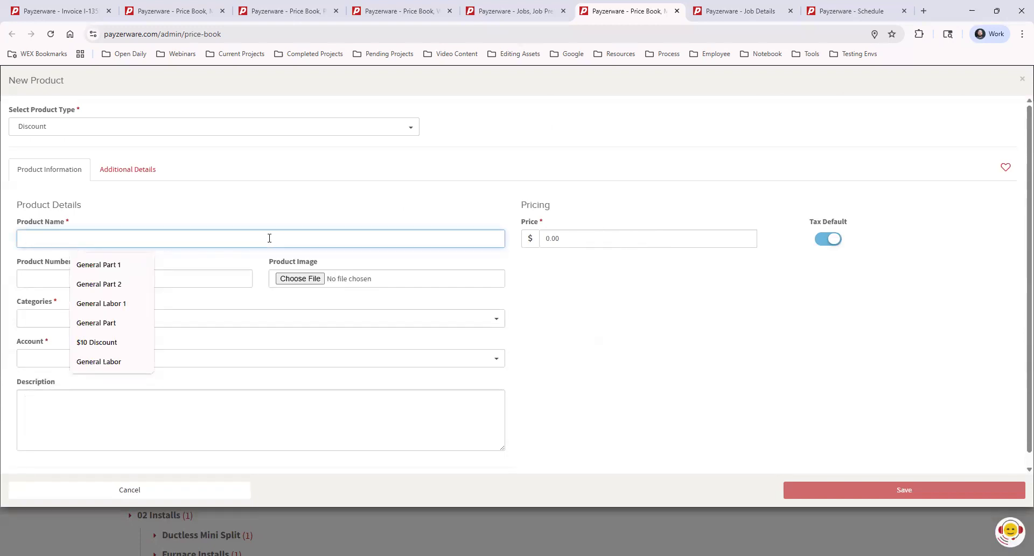
pyautogui.write('$25')
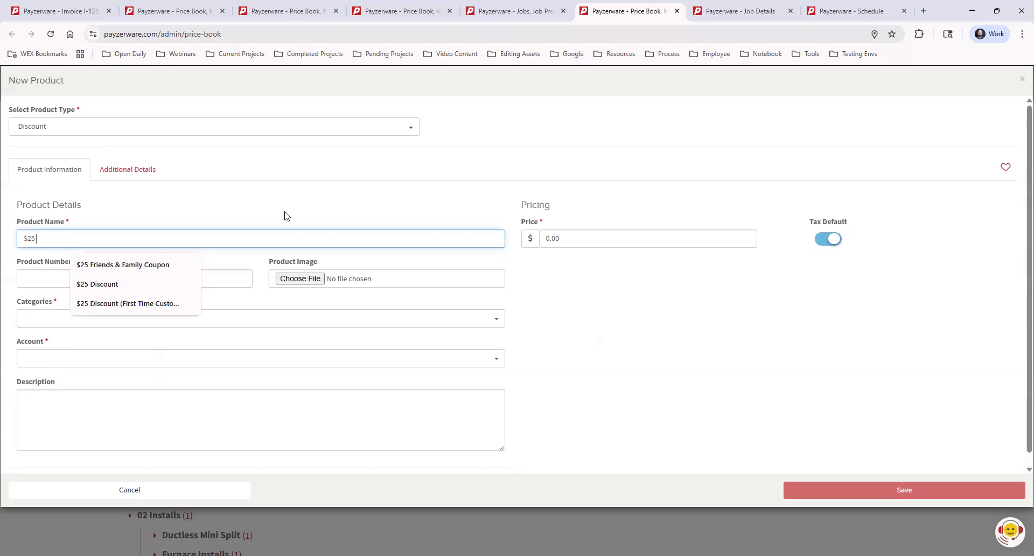
pyautogui.click(157, 264)
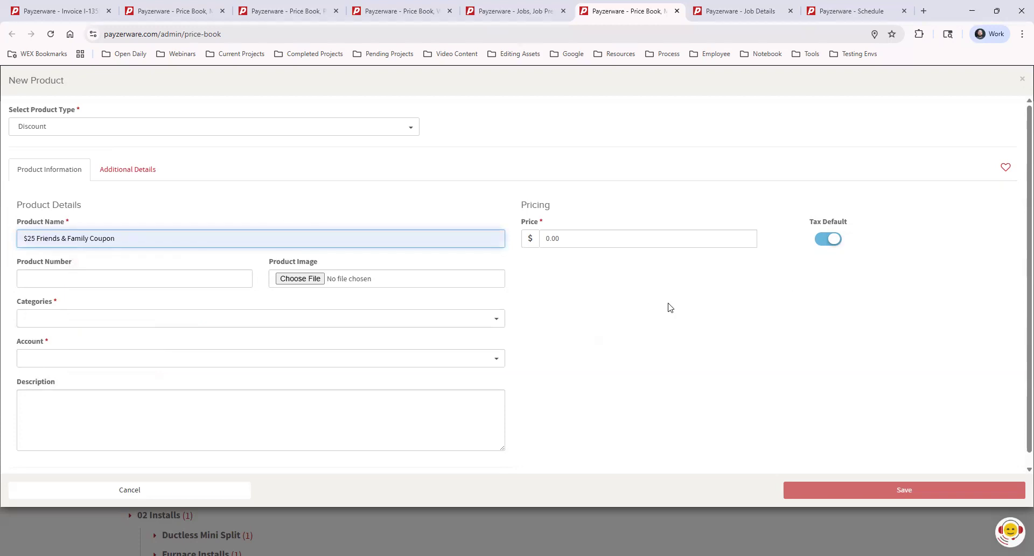
# Step: Set the new discount's price to -25.00 and leave the form without saving
pyautogui.click(575, 244)
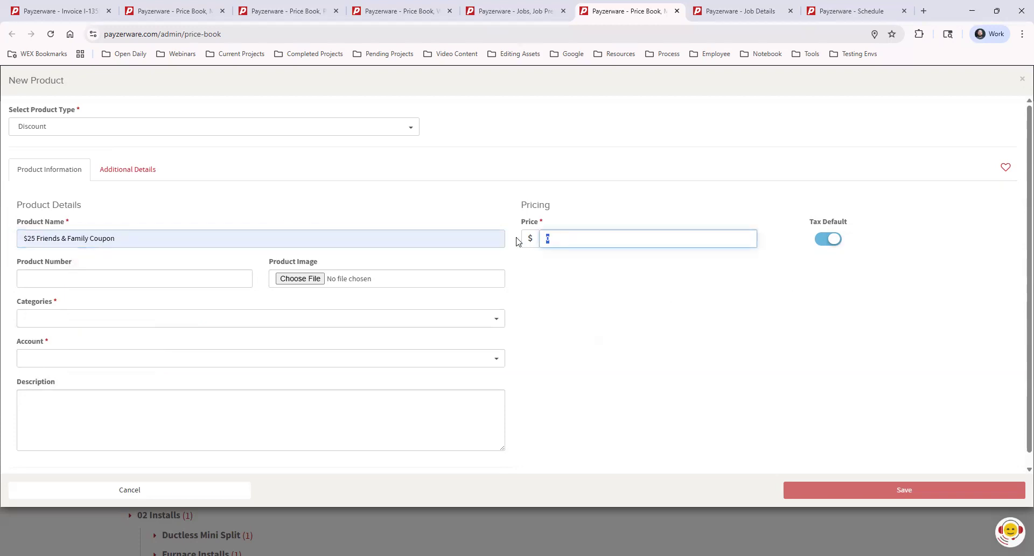
pyautogui.write('-')
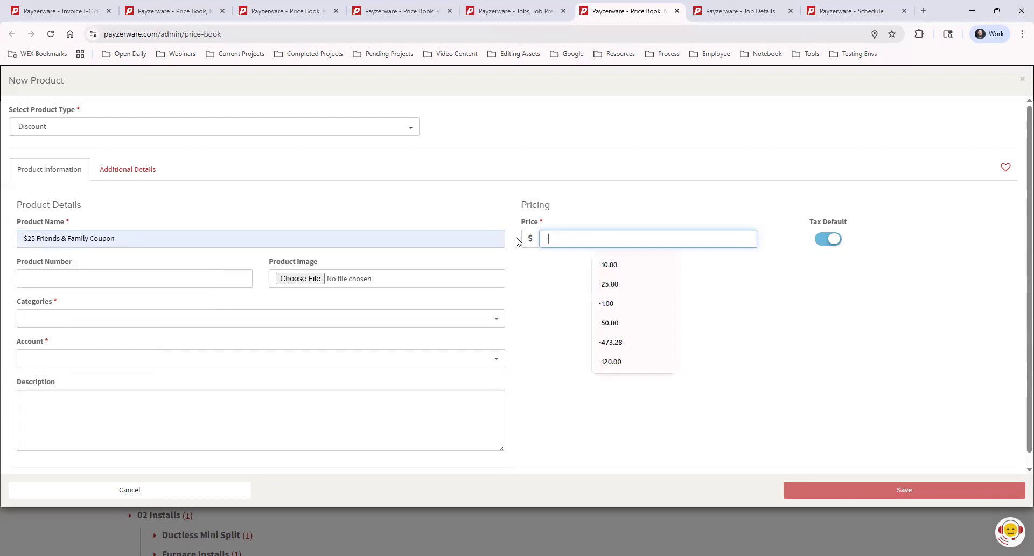
pyautogui.write('25')
pyautogui.press('Tab')
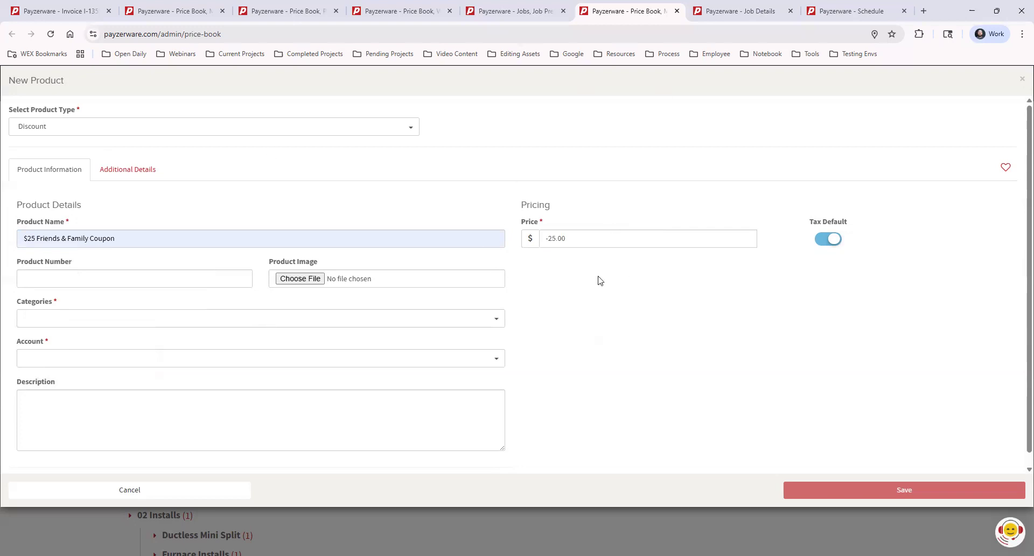
pyautogui.click(1021, 81)
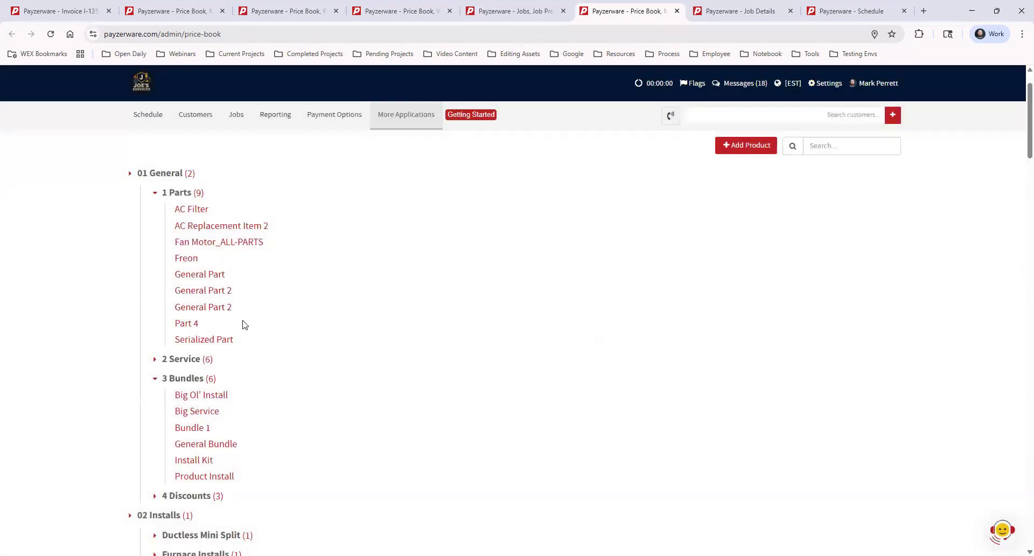
# Step: Expand the 4 Discounts category under 01 General and look over its discount items
pyautogui.click(155, 496)
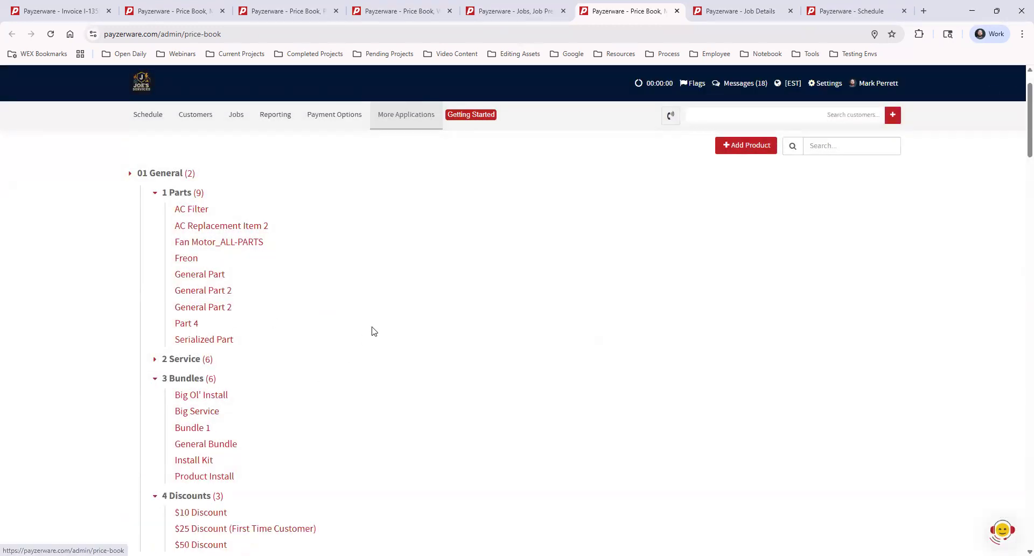
pyautogui.scroll(-1, 390, 316)
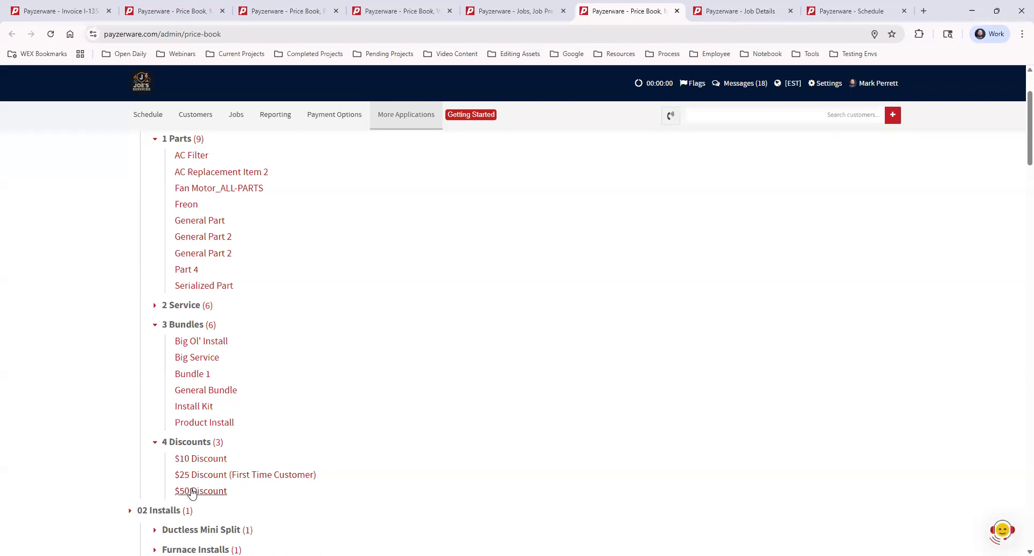
pyautogui.scroll(2, 598, 360)
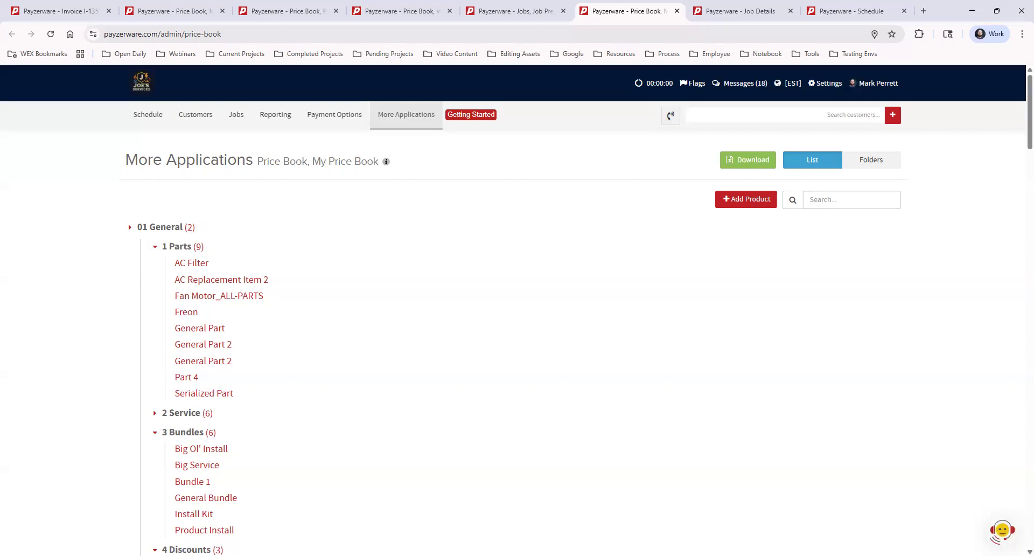
# Step: Switch to the Price Book Example job's details and start a new invoice under Invoices & Payments
pyautogui.click(749, 12)
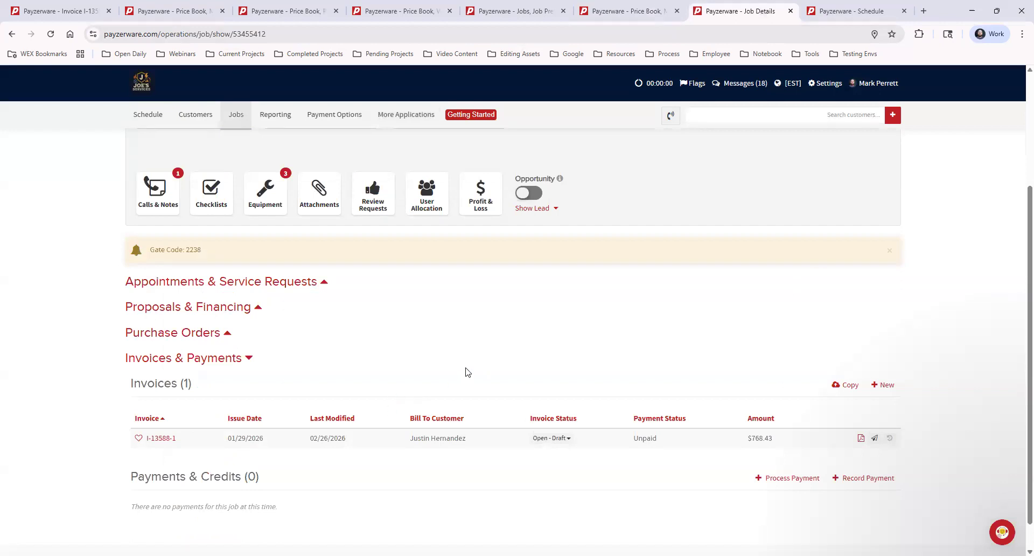
pyautogui.scroll(3, 463, 369)
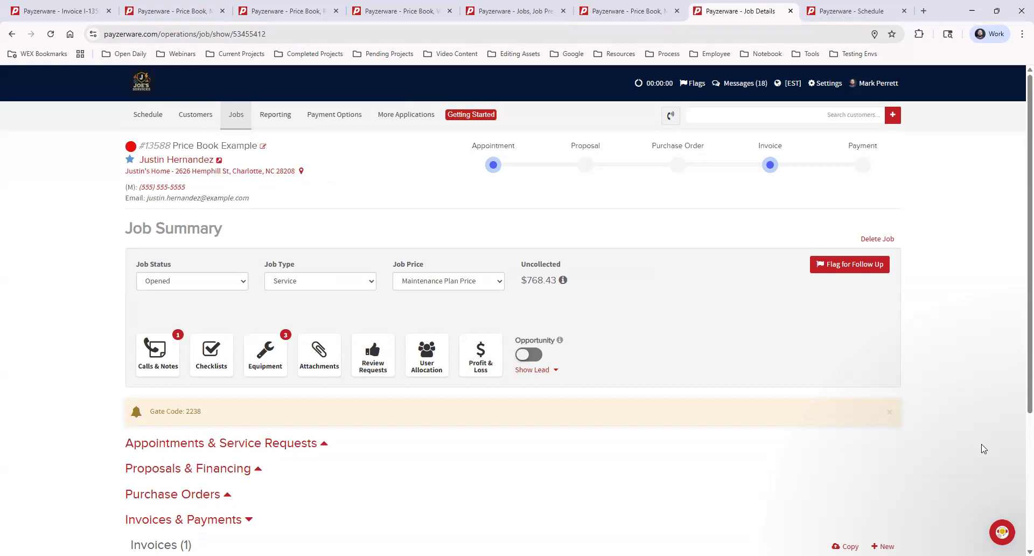
pyautogui.scroll(-4, 969, 431)
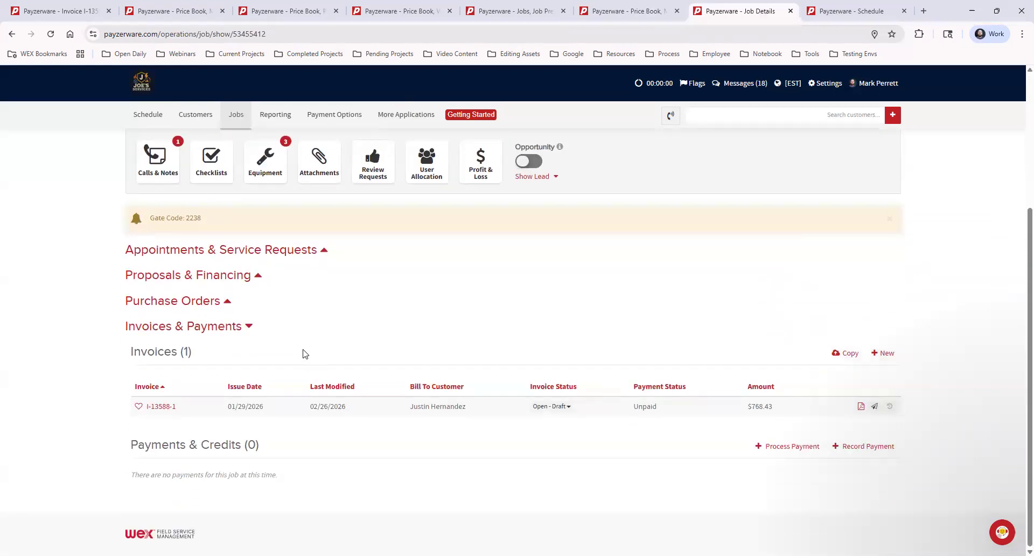
pyautogui.click(219, 327)
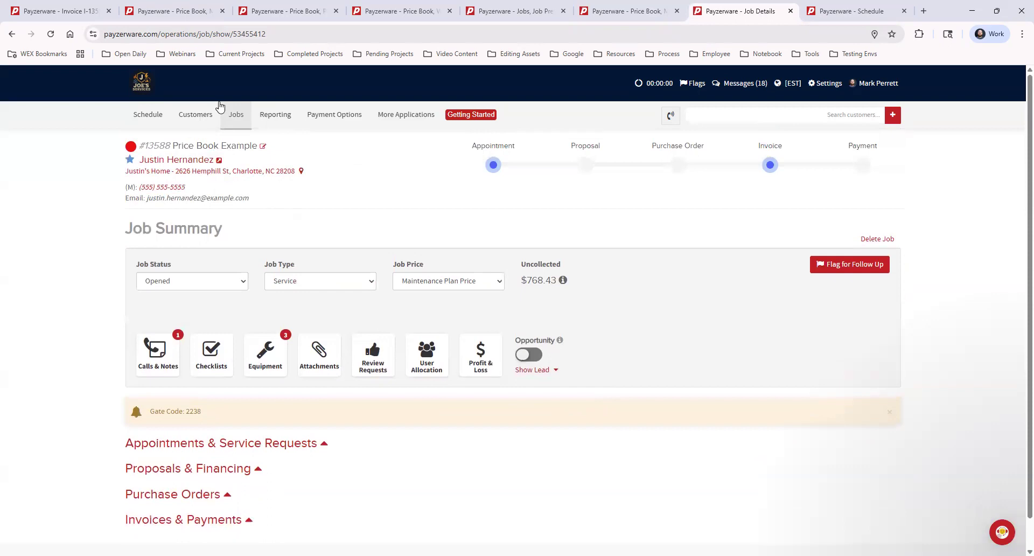
pyautogui.scroll(-1, 407, 423)
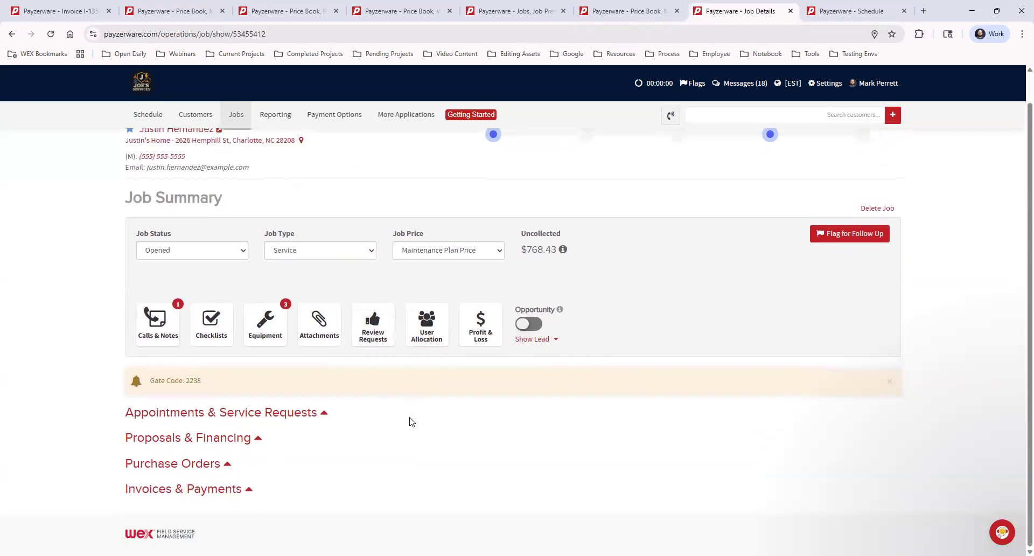
pyautogui.click(201, 490)
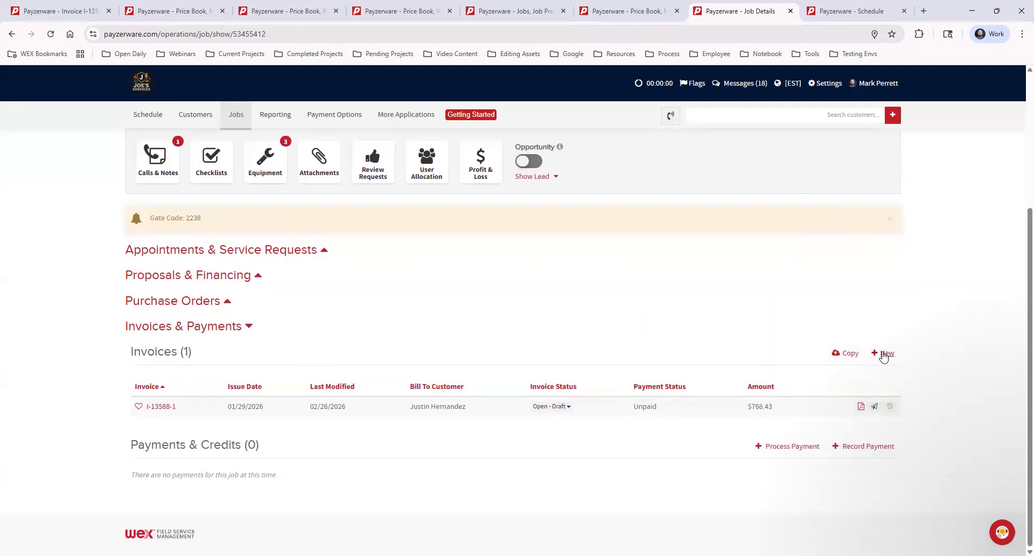
pyautogui.click(884, 354)
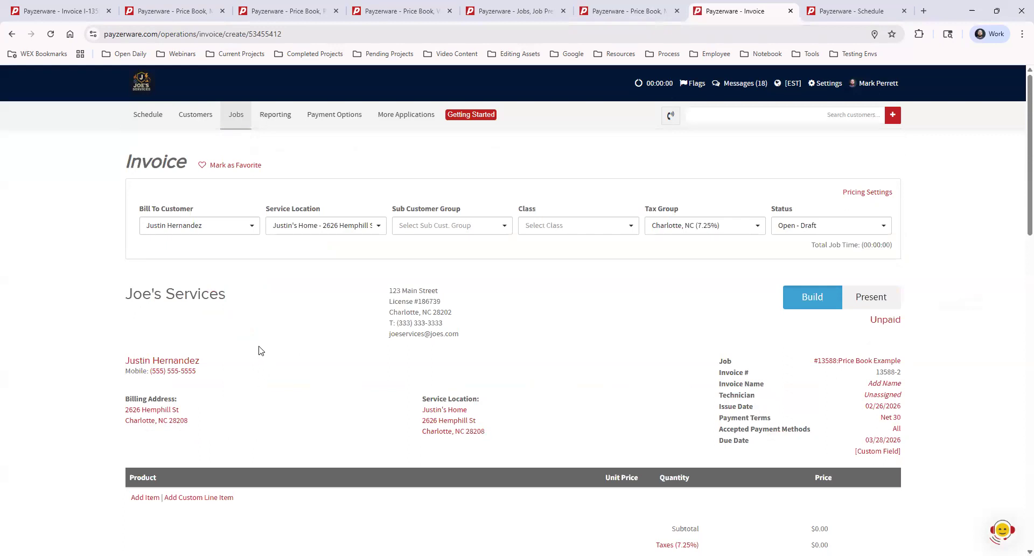
# Step: Start adding an item to the invoice and look over the Trade Type and Repair Type filters
pyautogui.click(135, 498)
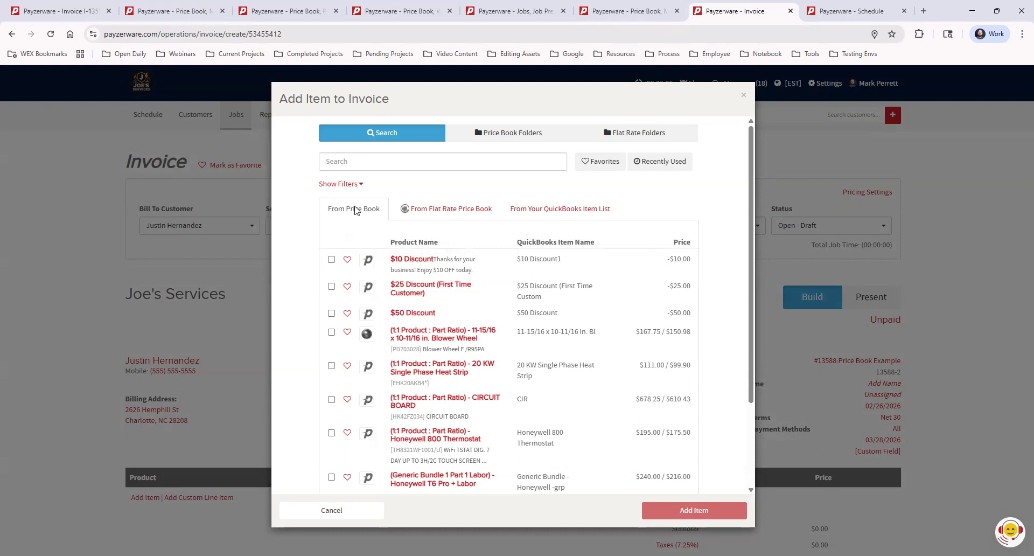
pyautogui.click(402, 210)
pyautogui.click(347, 185)
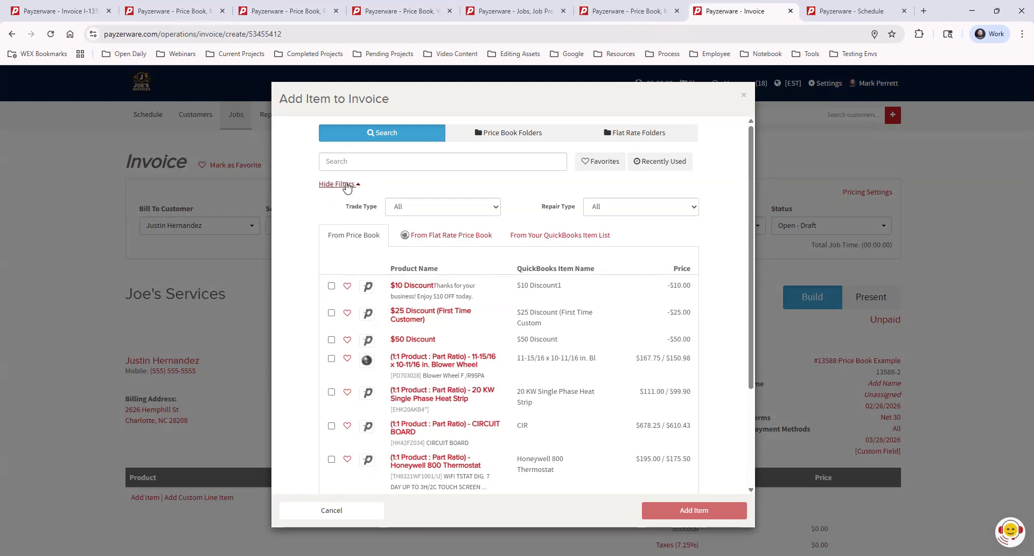
pyautogui.click(447, 207)
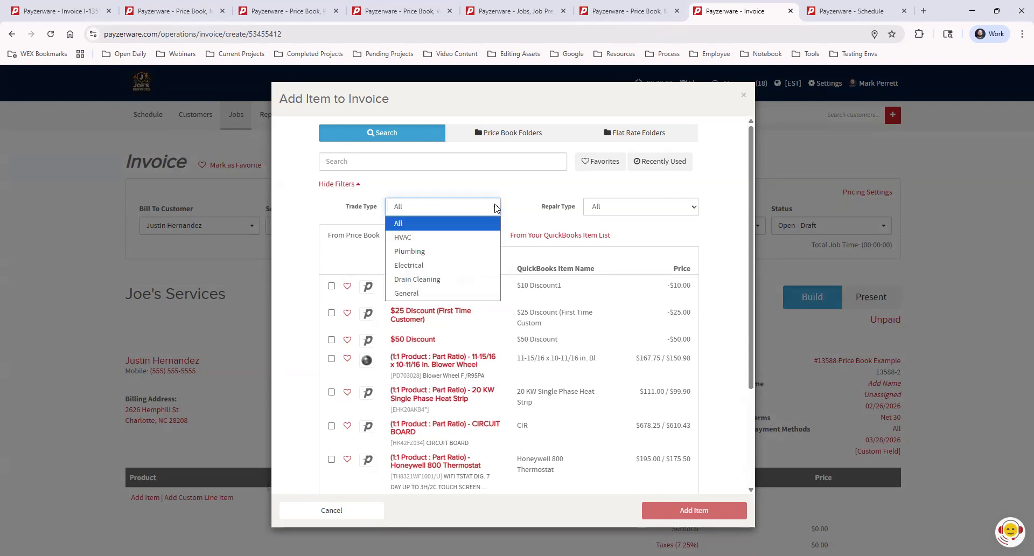
pyautogui.click(618, 208)
pyautogui.click(346, 186)
pyautogui.click(346, 186)
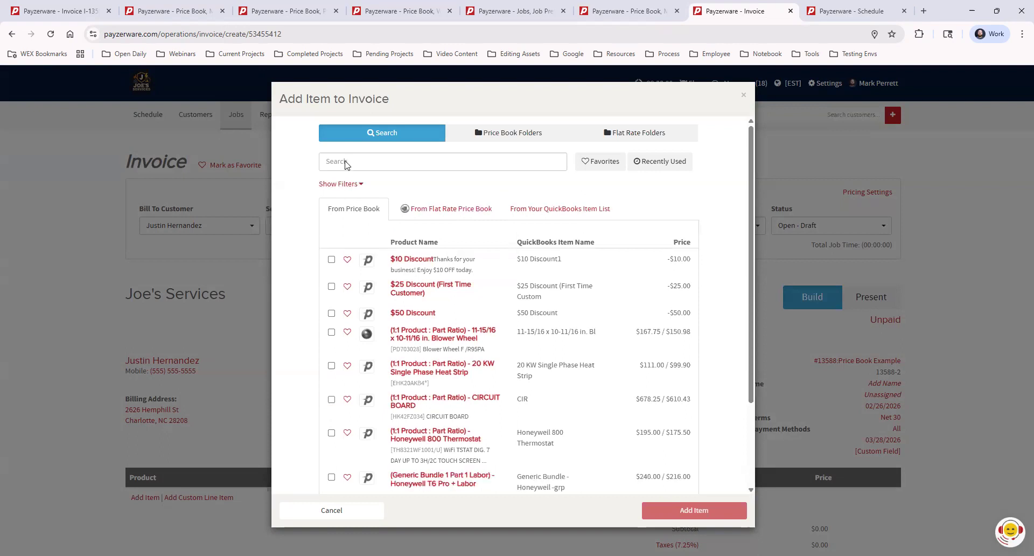
# Step: Search for "general part", compare the price book and flat rate results, and select General Part and the first General Part 2
pyautogui.click(346, 164)
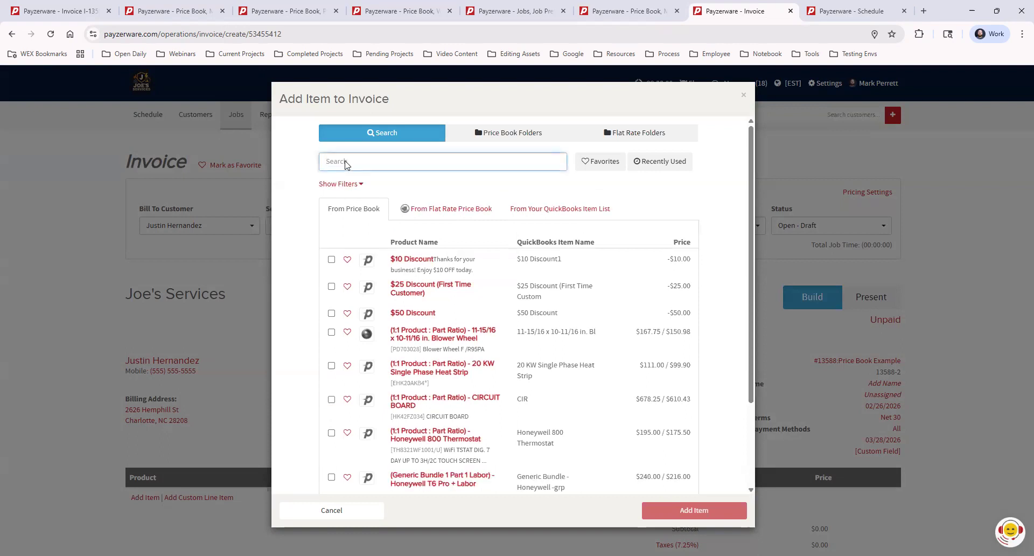
pyautogui.write('general part')
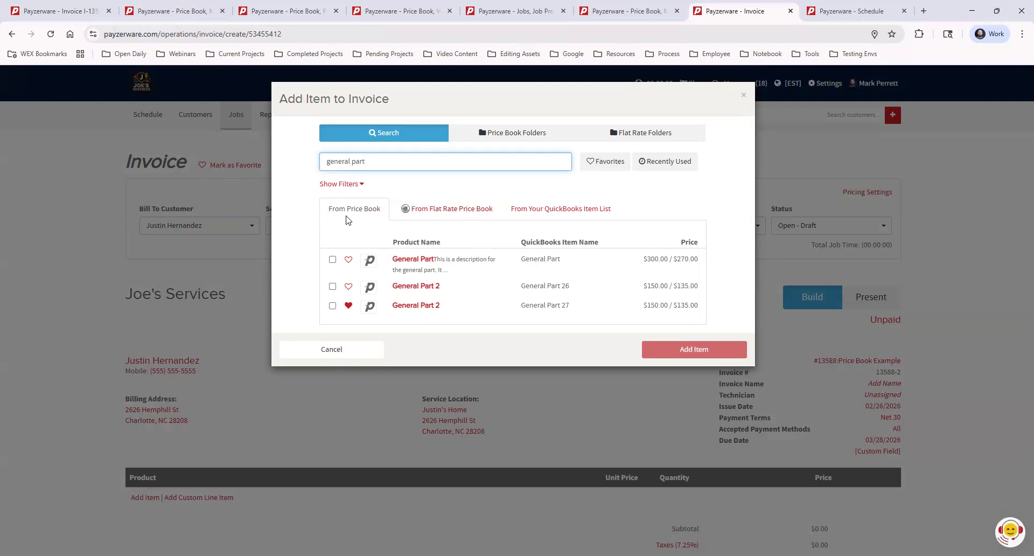
pyautogui.click(451, 210)
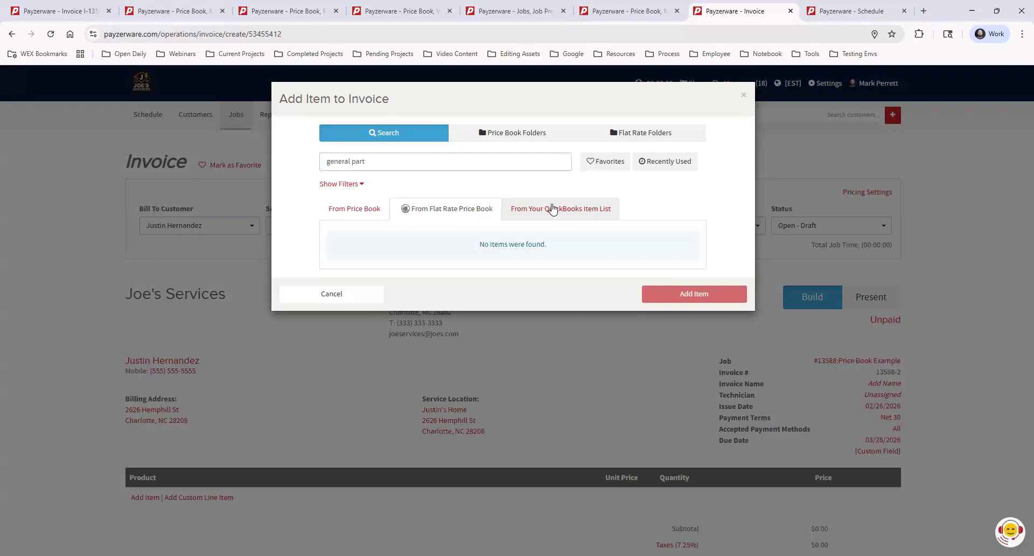
pyautogui.click(342, 207)
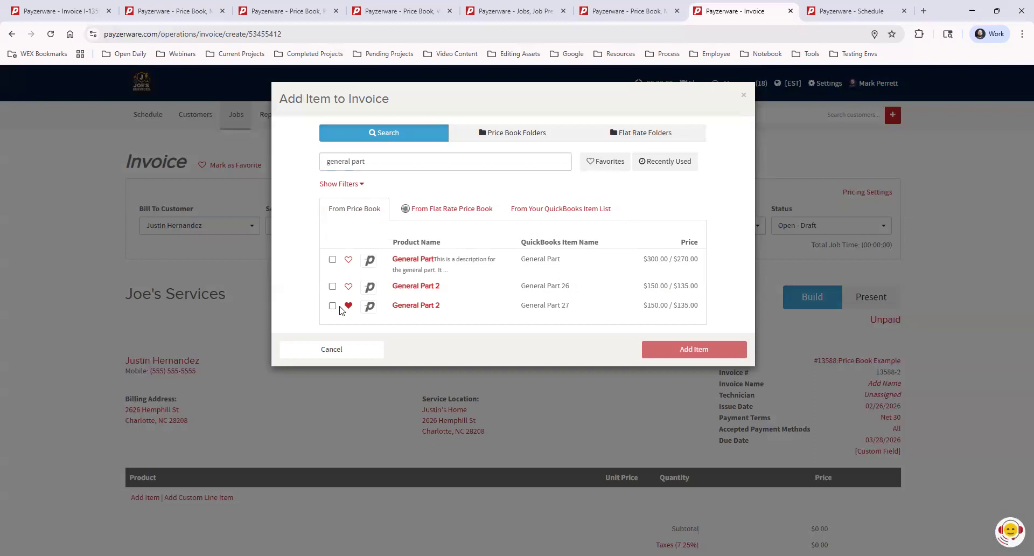
pyautogui.click(332, 259)
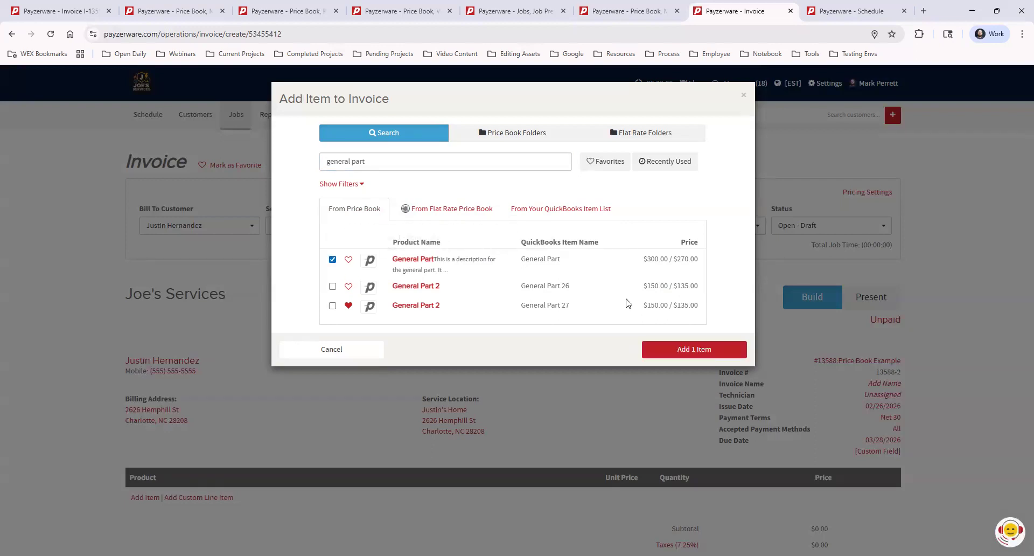
pyautogui.click(332, 287)
# Step: Search for "filter" and add the 4" Honeywell Filter to the selected items
pyautogui.moveTo(389, 160); pyautogui.dragTo(316, 162)
pyautogui.write('filter')
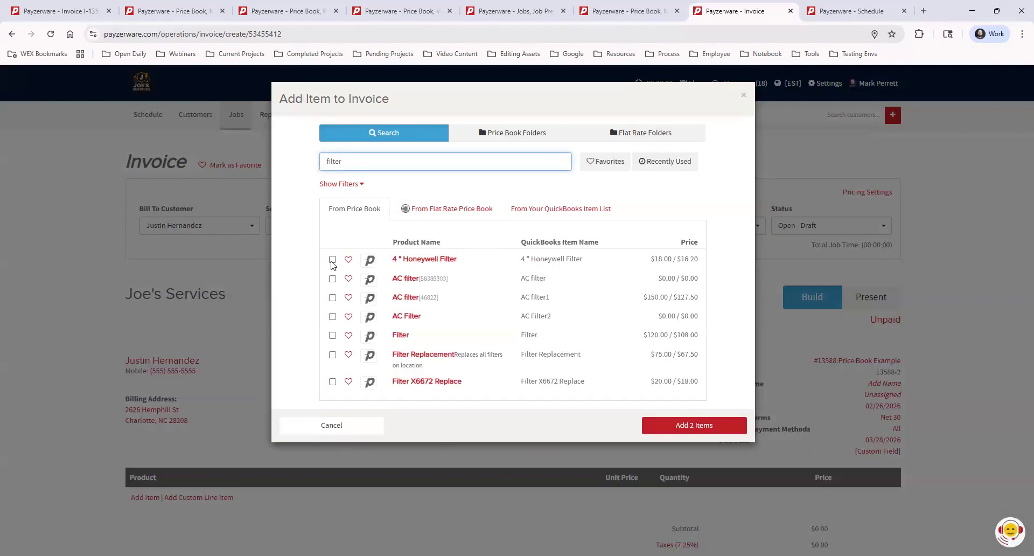
pyautogui.click(332, 259)
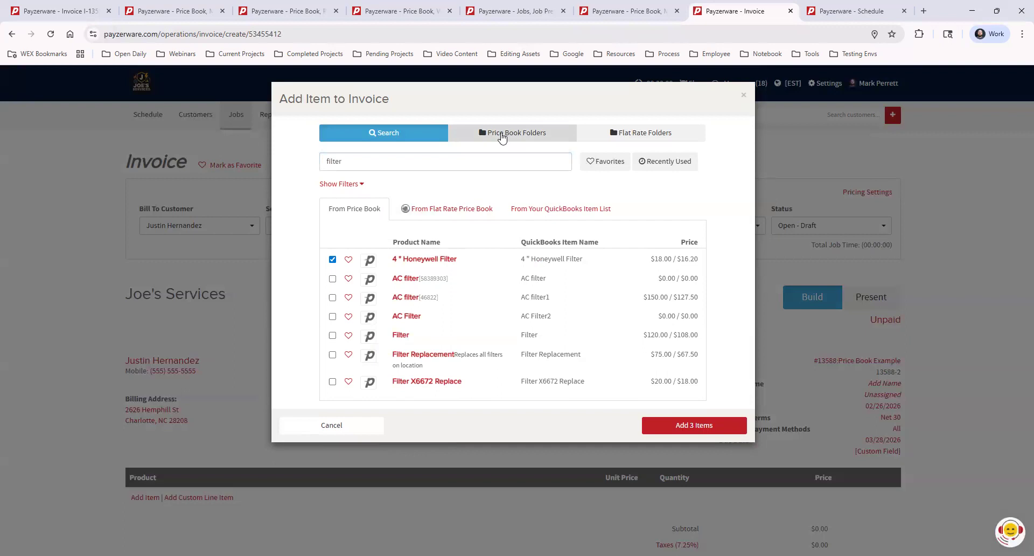
# Step: Select General Labor from the 01 General > 2 Service price book folder and add all selected items to the invoice
pyautogui.click(544, 135)
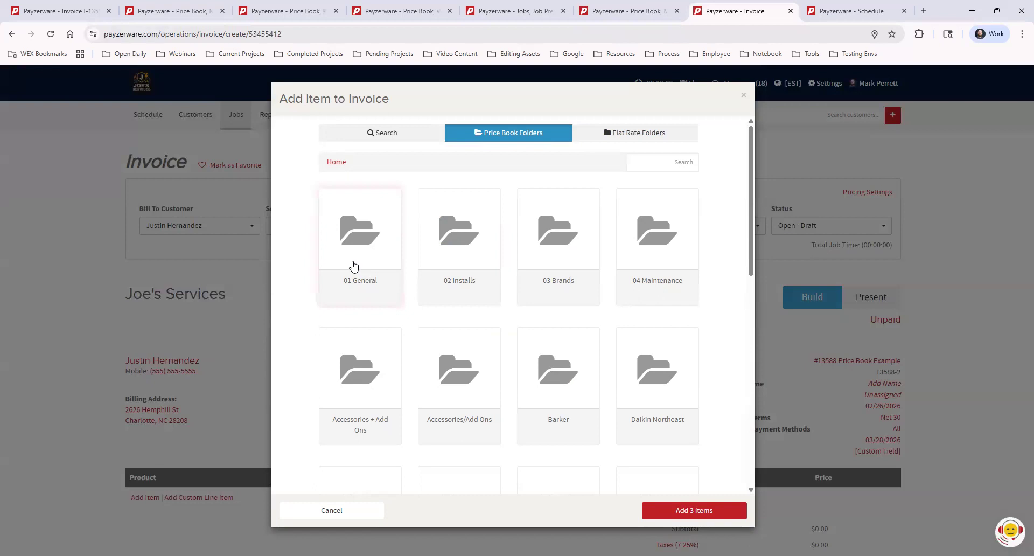
pyautogui.click(364, 240)
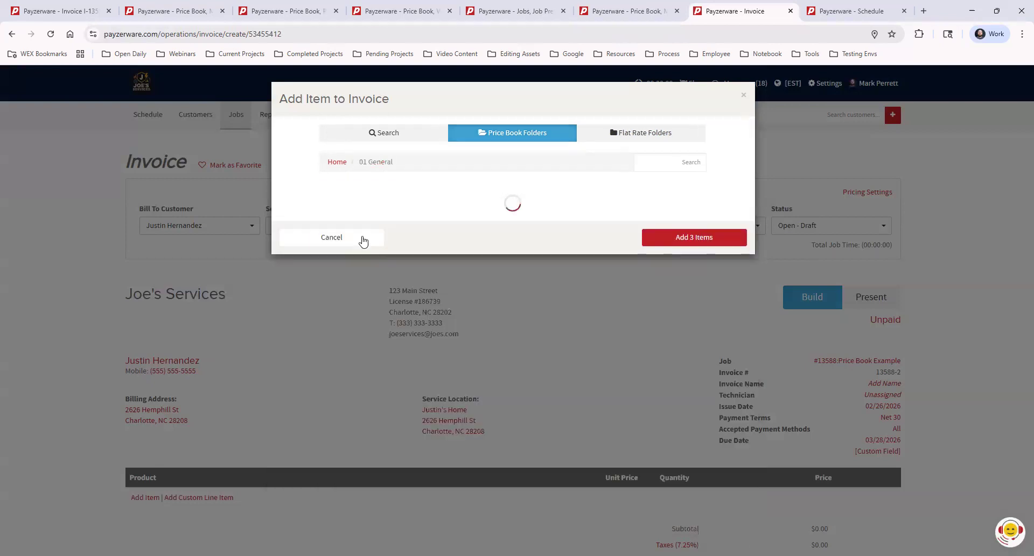
pyautogui.click(467, 243)
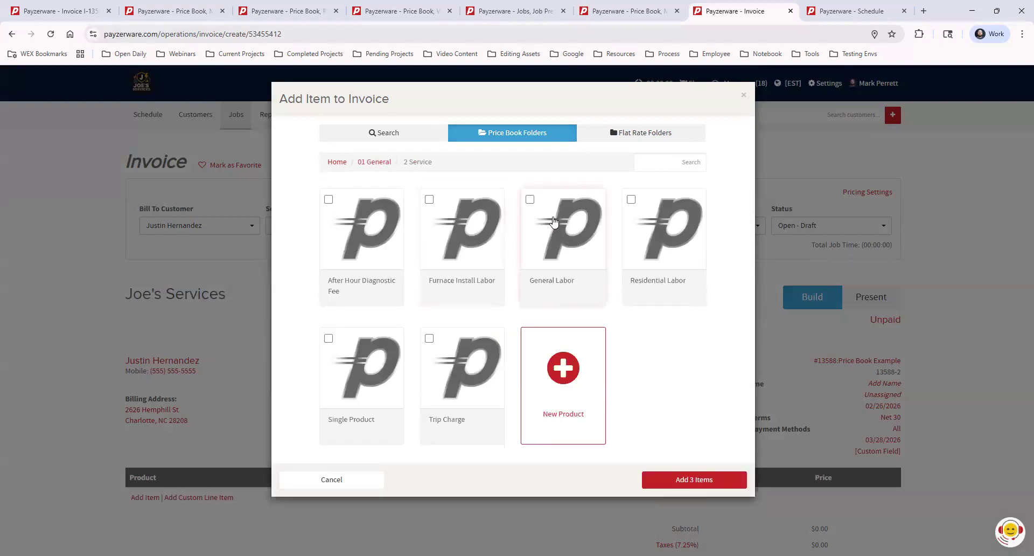
pyautogui.click(530, 200)
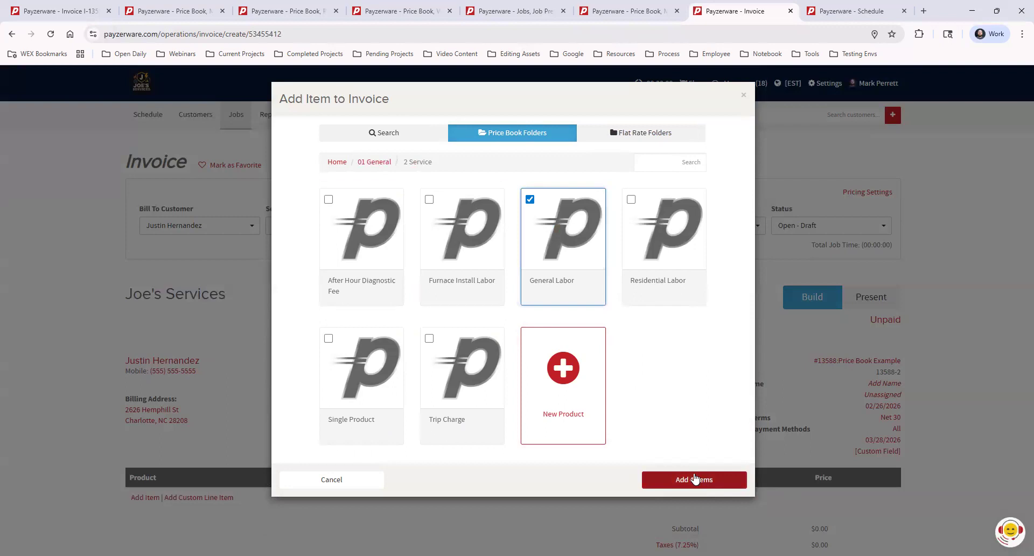
pyautogui.click(696, 479)
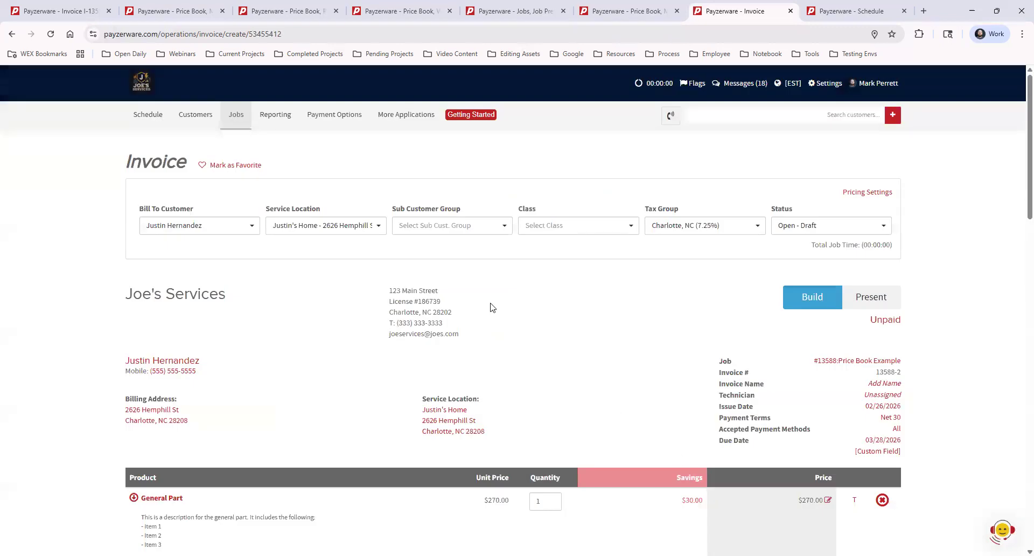
# Step: Review the added line items on the invoice, including their unit prices and maintenance plan savings
pyautogui.scroll(-4, 568, 264)
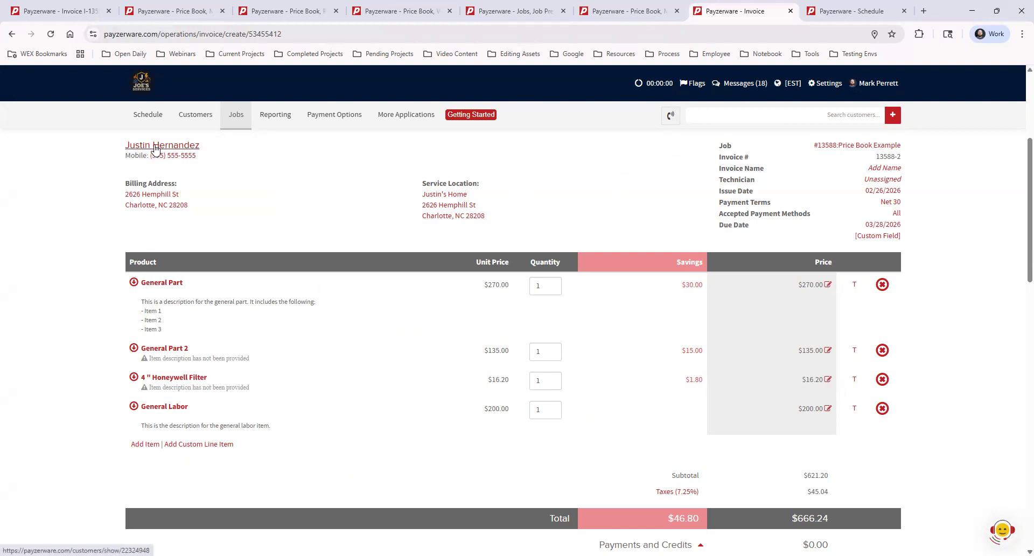
pyautogui.doubleClick(681, 284)
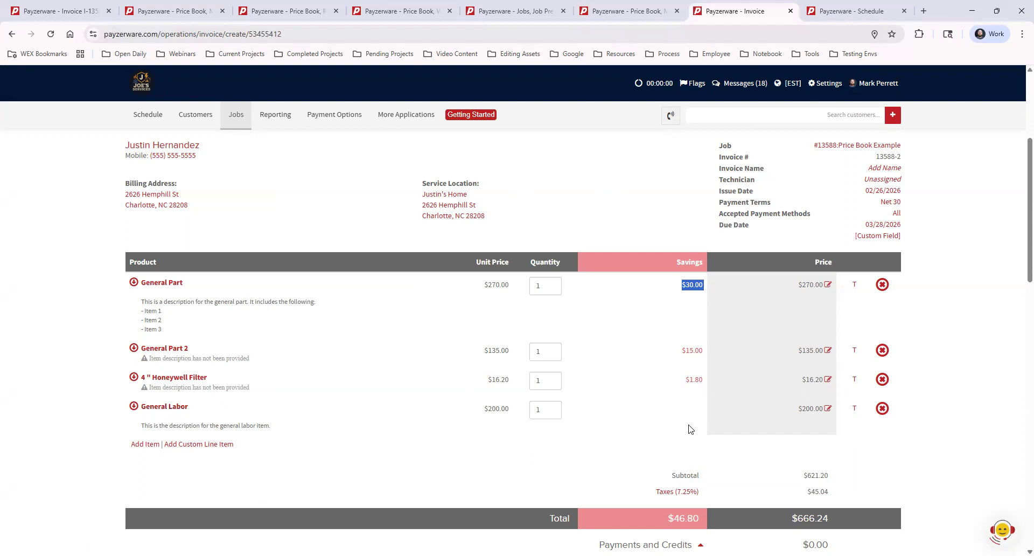
pyautogui.click(663, 413)
pyautogui.scroll(2, 912, 350)
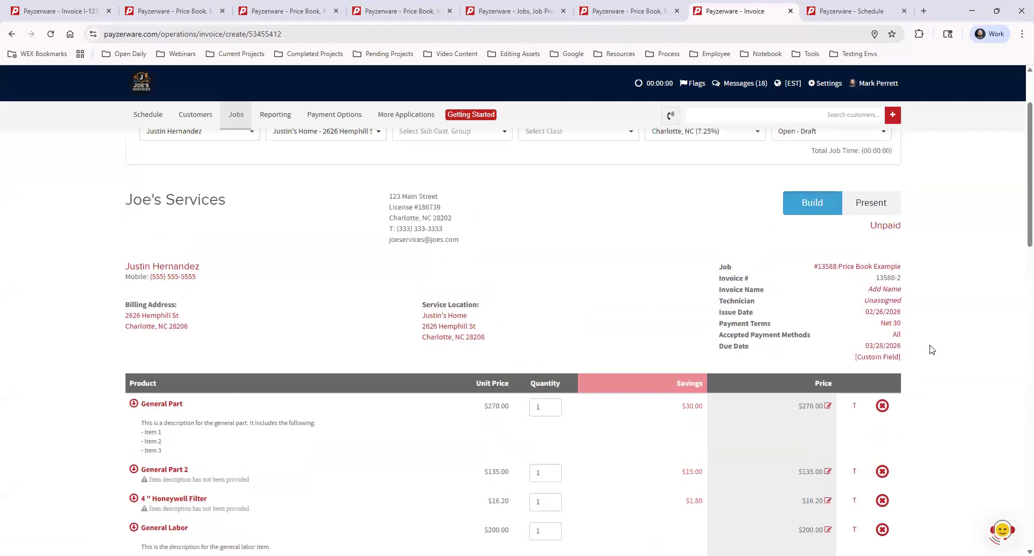
pyautogui.scroll(2, 931, 349)
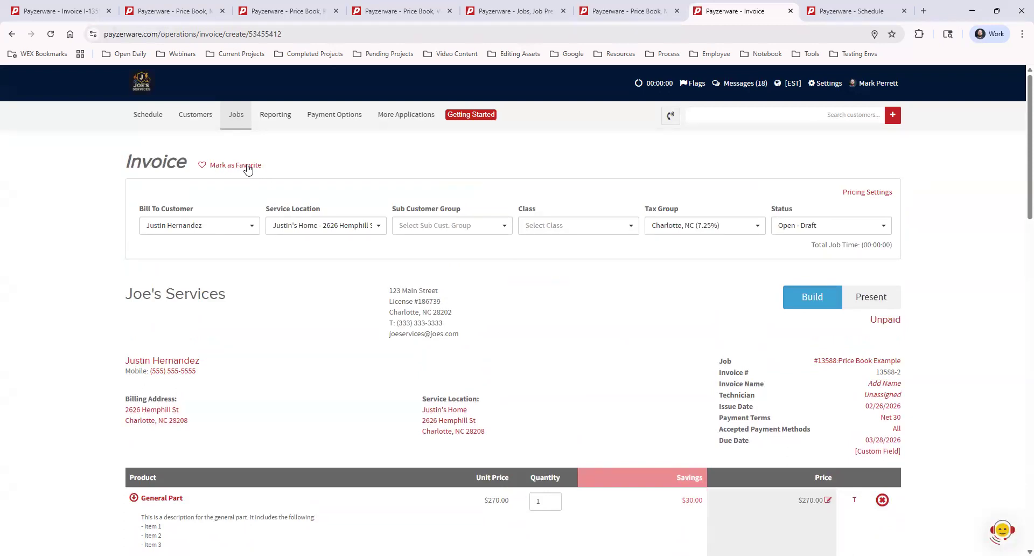
# Step: Look over the invoice's pricing settings, including the pricing strategies and the Maintenance Plan Pricing show/hide option, and cancel without updating
pyautogui.click(874, 193)
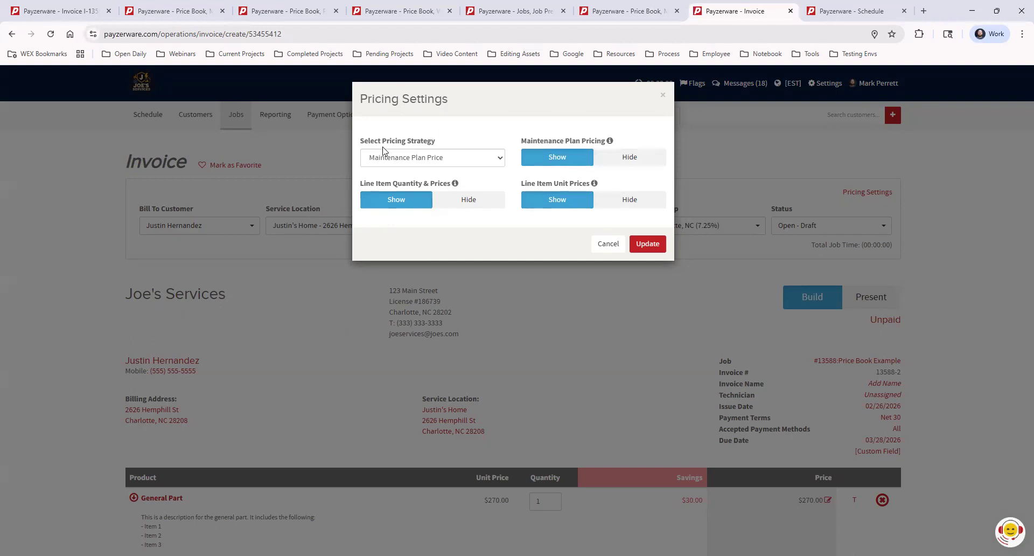
pyautogui.click(461, 160)
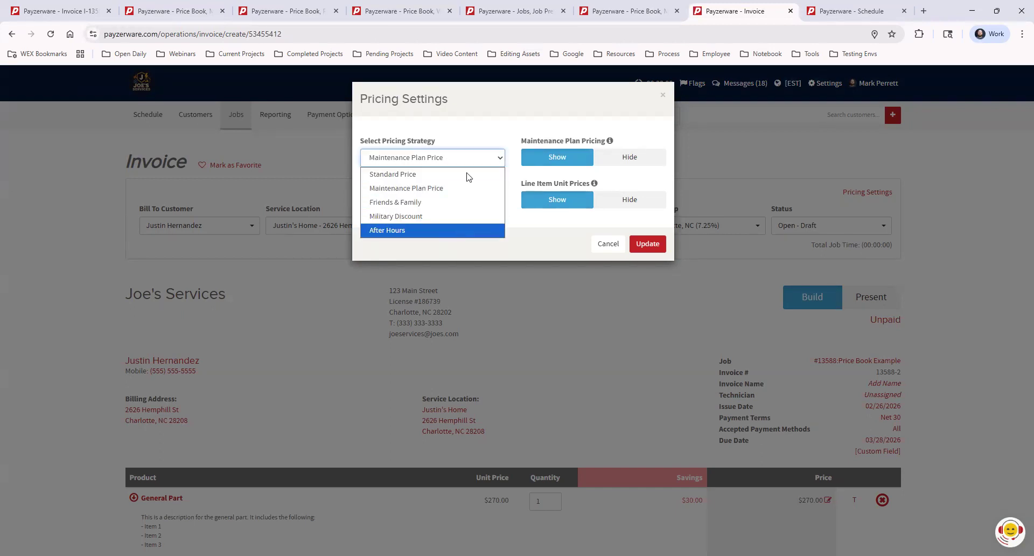
pyautogui.click(472, 136)
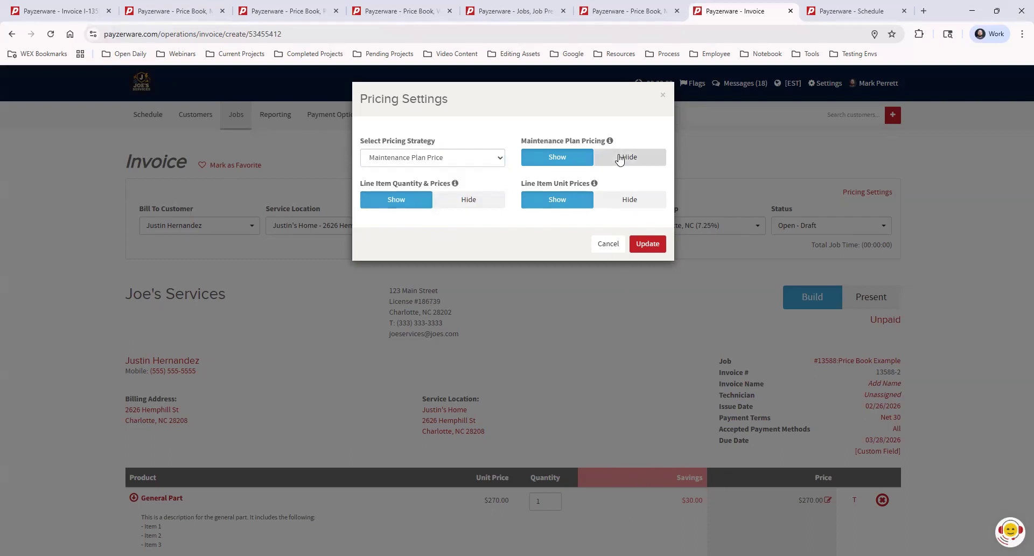
pyautogui.click(624, 158)
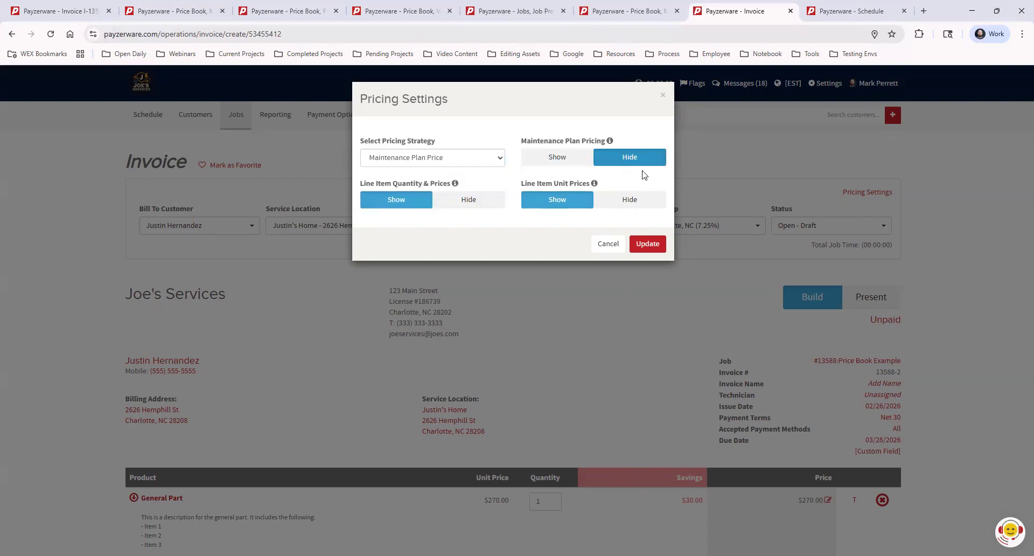
pyautogui.click(566, 163)
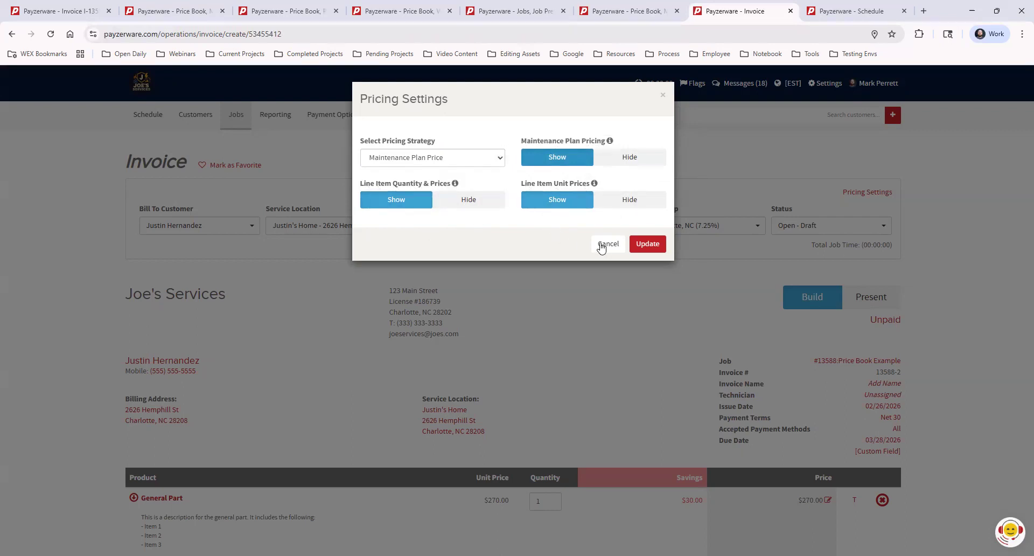
pyautogui.click(601, 246)
# Step: Show the invoice in its customer presentation view and look over the line items, savings and totals
pyautogui.scroll(-2, 721, 288)
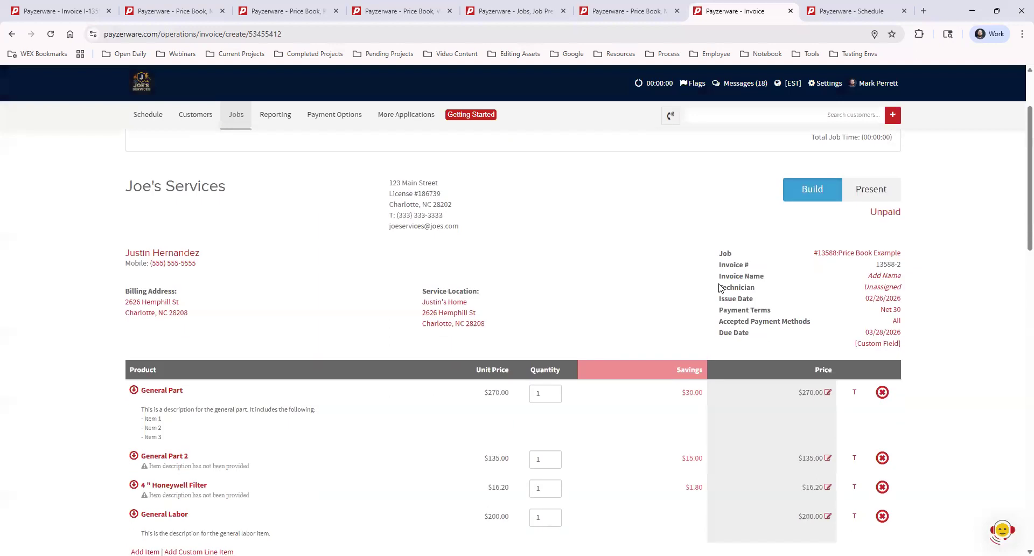
pyautogui.click(867, 195)
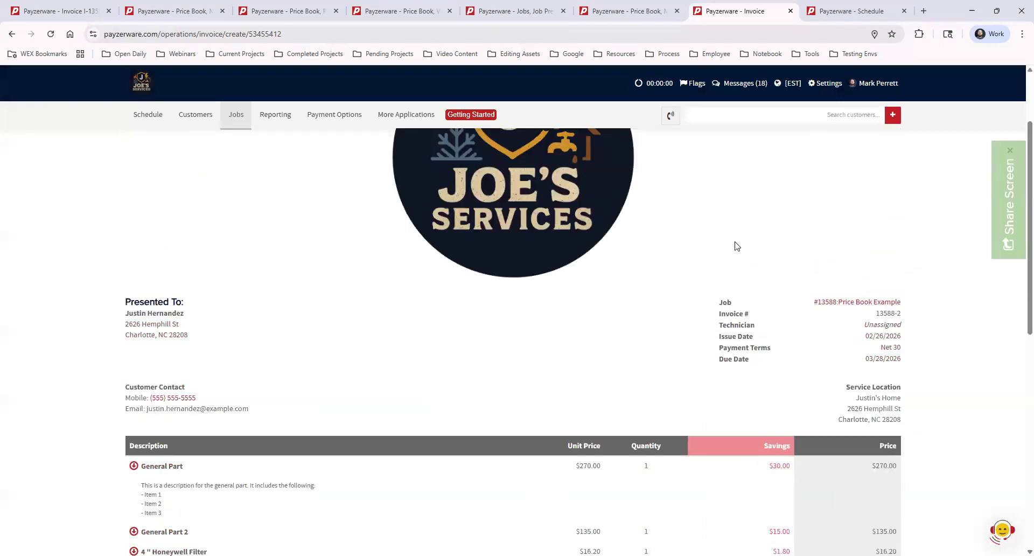
pyautogui.scroll(-4, 665, 208)
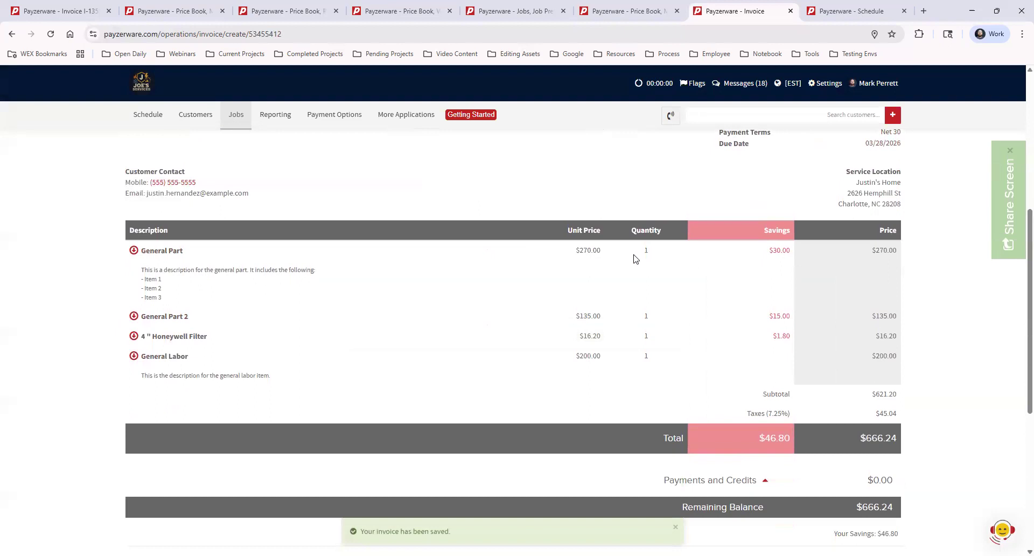
# Step: Examine the Unit Price, Quantity and Savings columns of the line items in the invoice's customer presentation view
pyautogui.moveTo(565, 231); pyautogui.dragTo(597, 231)
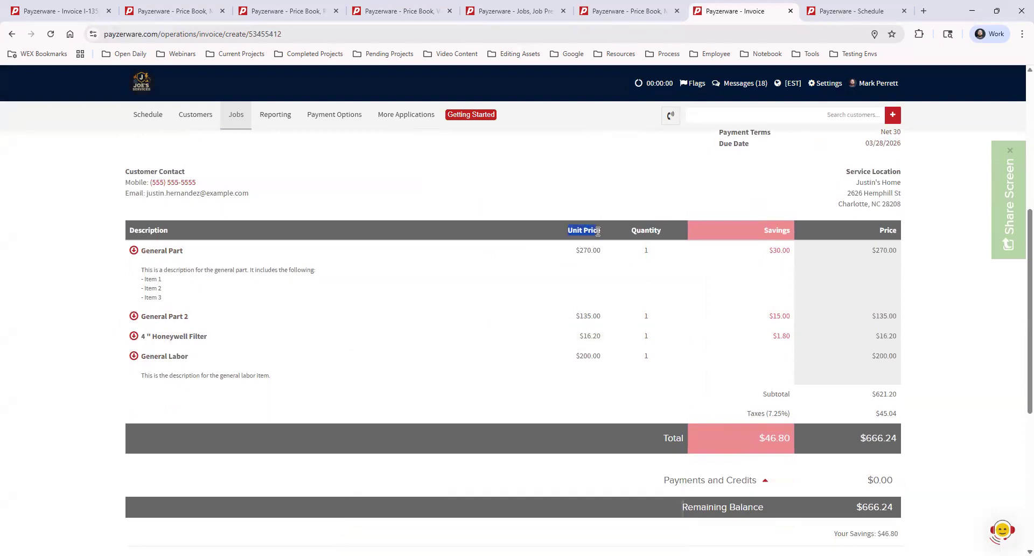
pyautogui.click(579, 254)
pyautogui.doubleClick(592, 250)
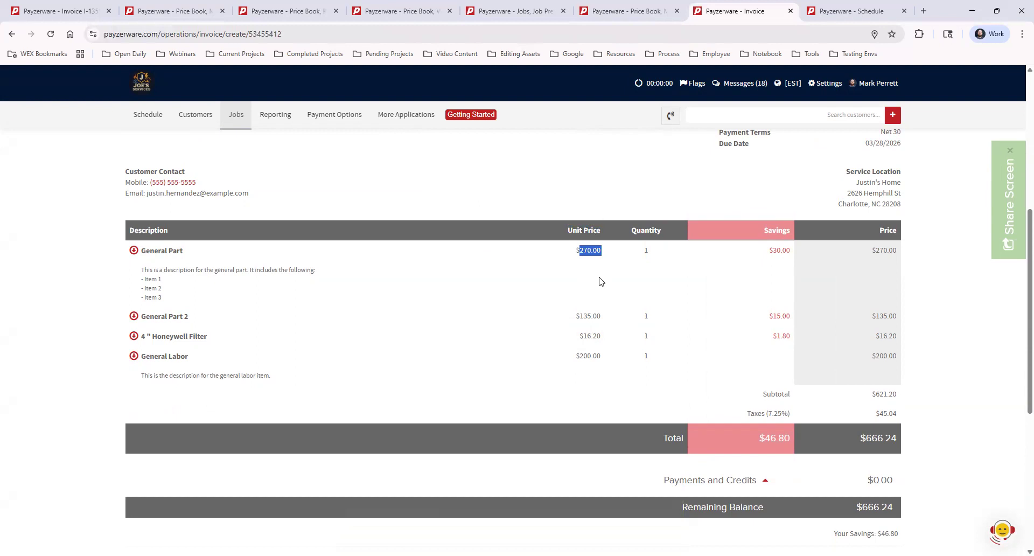
pyautogui.click(602, 280)
pyautogui.scroll(3, 506, 288)
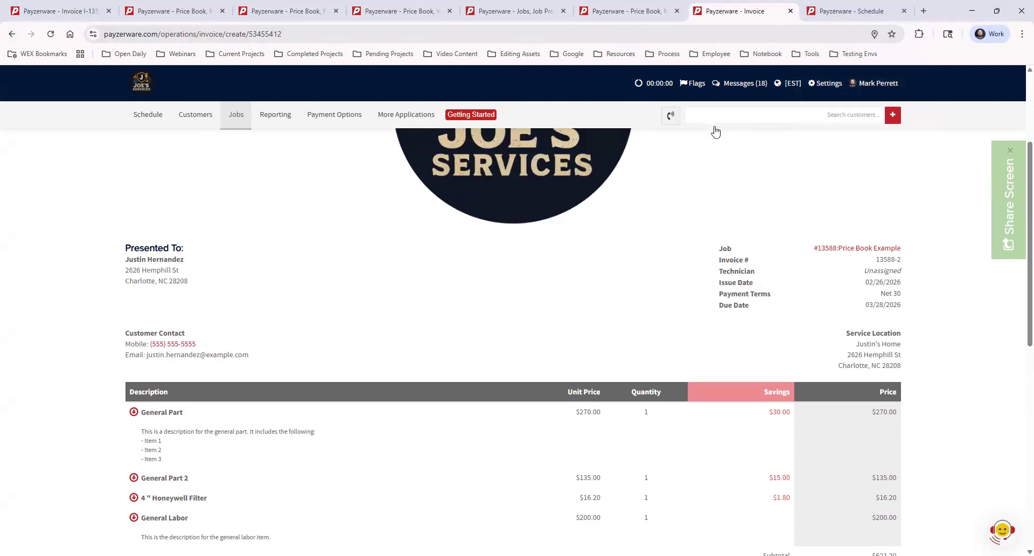
pyautogui.scroll(-1, 818, 318)
pyautogui.scroll(4, 779, 271)
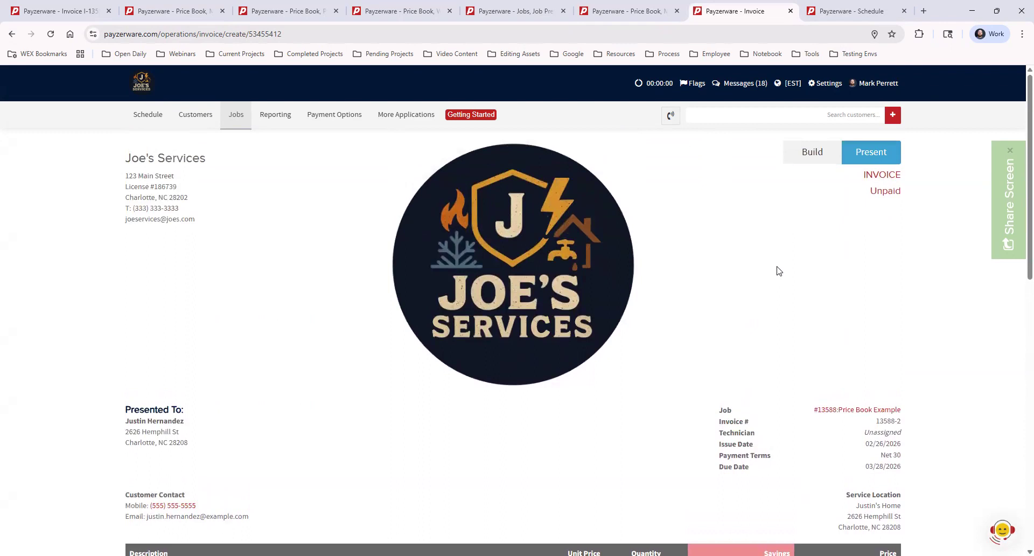
# Step: Return the invoice to build mode and set Line Item Quantity & Prices and Line Item Unit Prices to Hide in its pricing settings
pyautogui.click(812, 152)
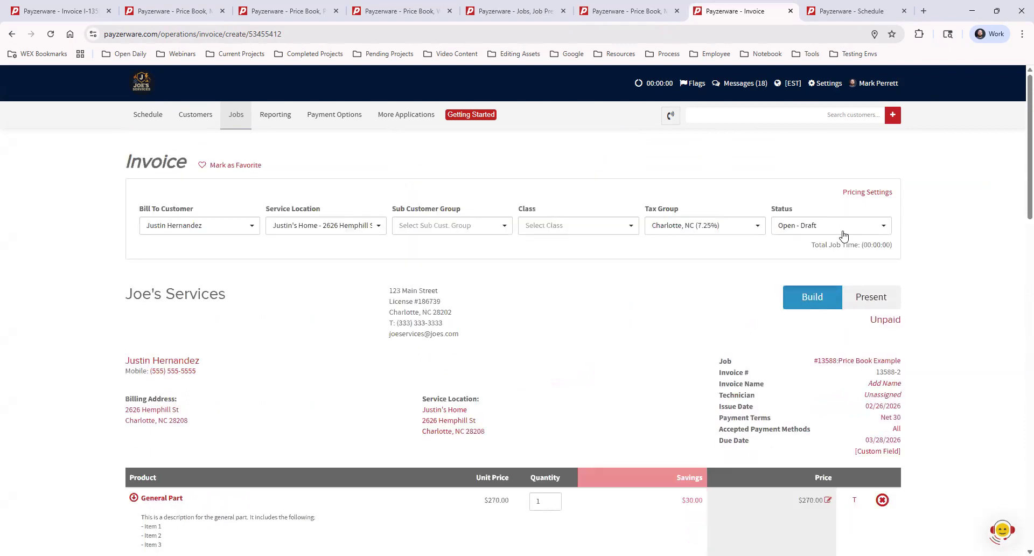
pyautogui.click(853, 193)
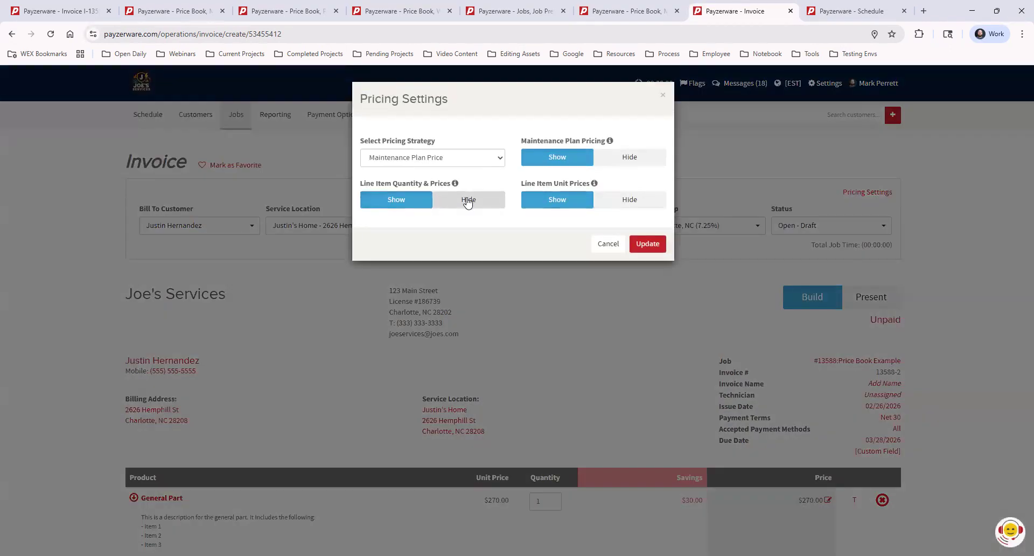
pyautogui.click(467, 200)
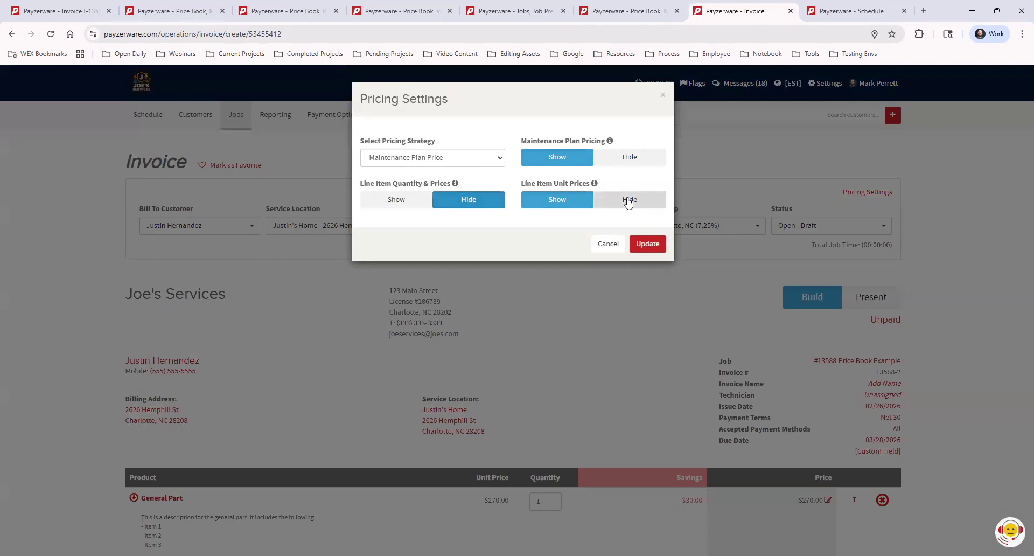
pyautogui.click(629, 202)
pyautogui.click(649, 245)
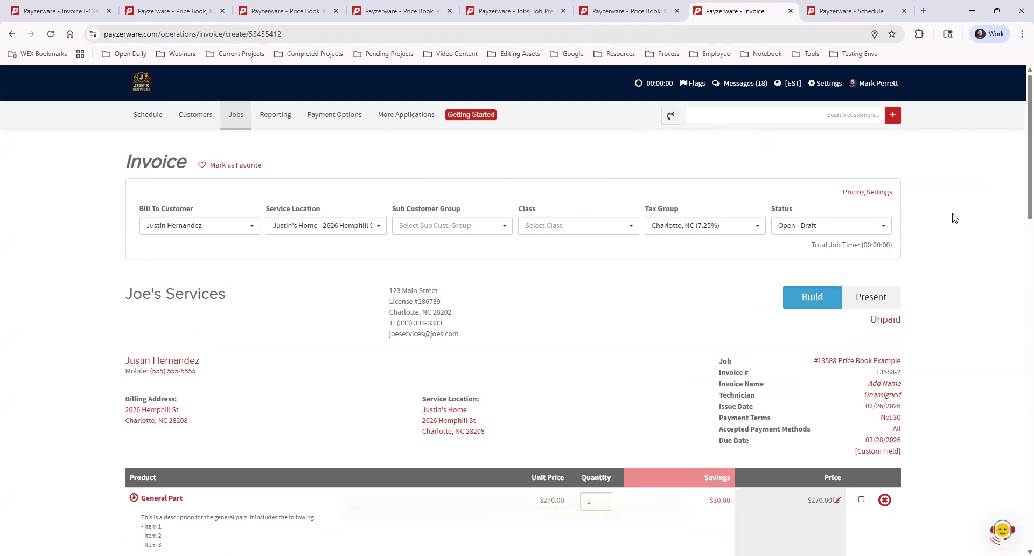
# Step: Compare the invoice's line items and totals in the build view with those in the customer presentation view
pyautogui.scroll(-2, 964, 232)
pyautogui.scroll(2, 919, 281)
pyautogui.scroll(-4, 586, 314)
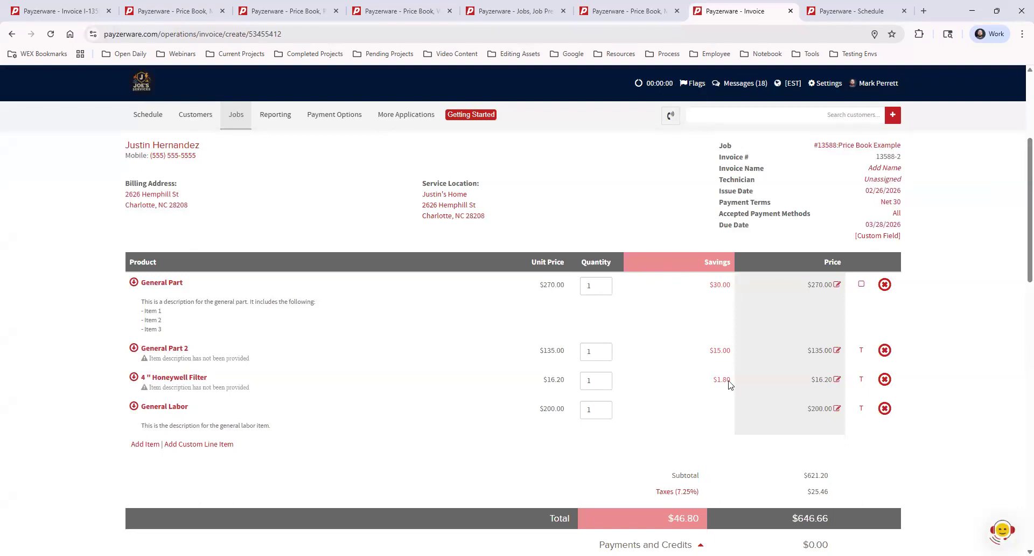
pyautogui.scroll(3, 730, 384)
pyautogui.click(871, 297)
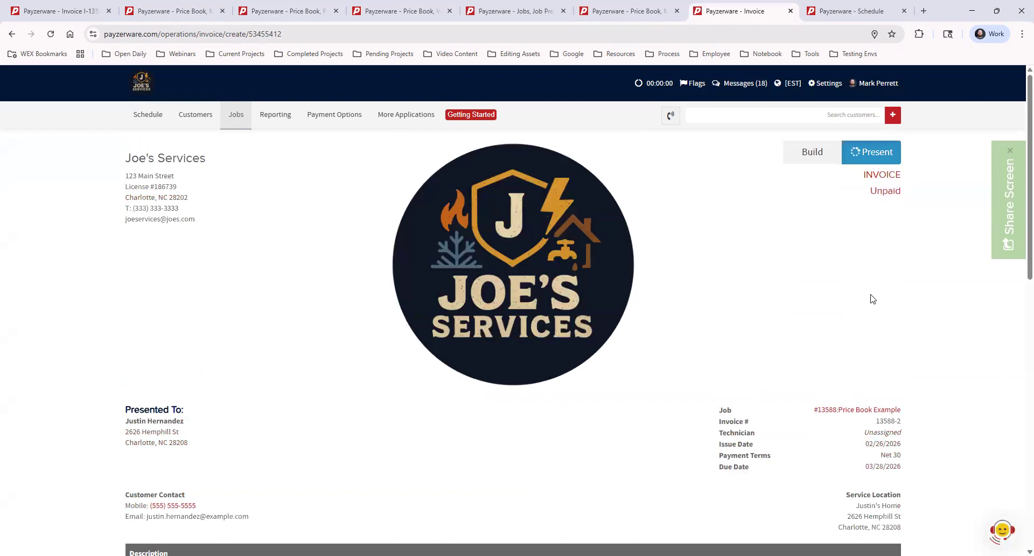
pyautogui.scroll(-6, 821, 238)
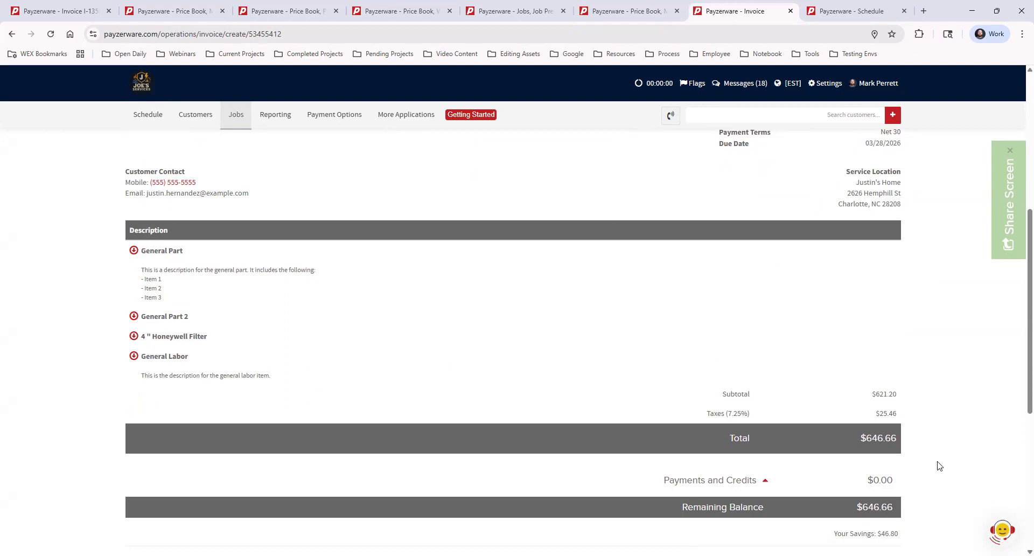
pyautogui.moveTo(867, 437); pyautogui.dragTo(983, 469)
pyautogui.click(979, 455)
pyautogui.scroll(6, 981, 441)
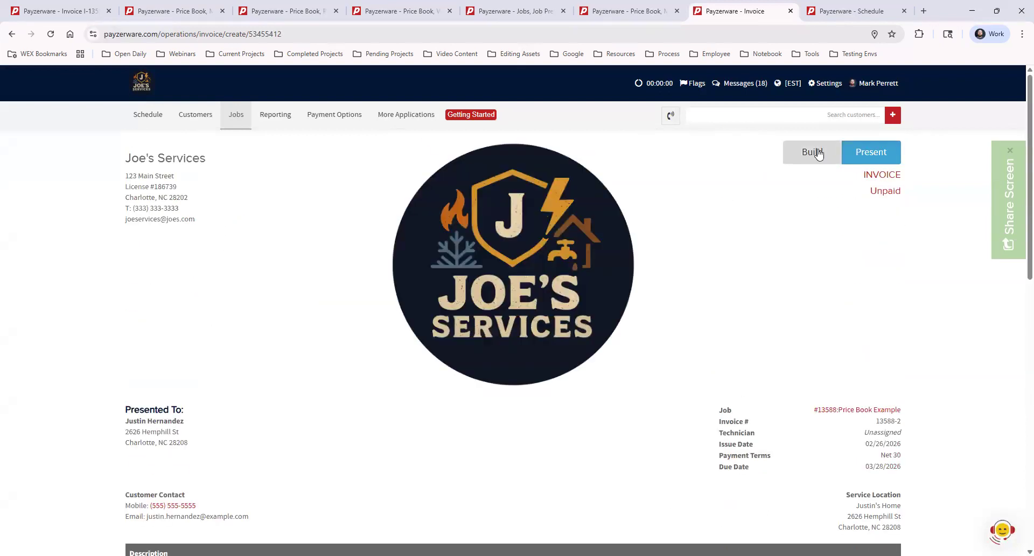
# Step: Back in build mode, set Line Item Quantity & Prices and Line Item Unit Prices to Show in the invoice's pricing settings
pyautogui.click(819, 154)
pyautogui.click(860, 193)
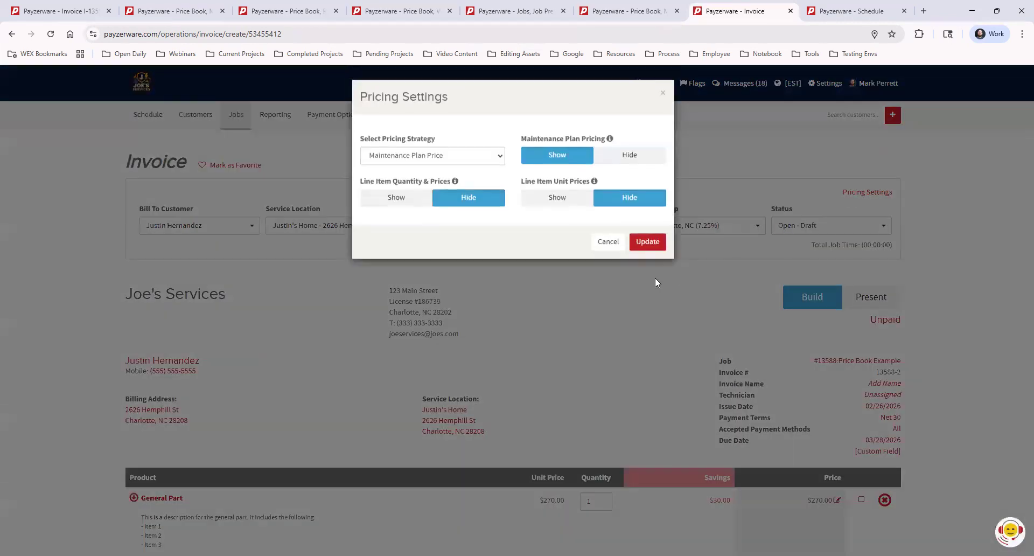
pyautogui.click(397, 199)
pyautogui.click(554, 199)
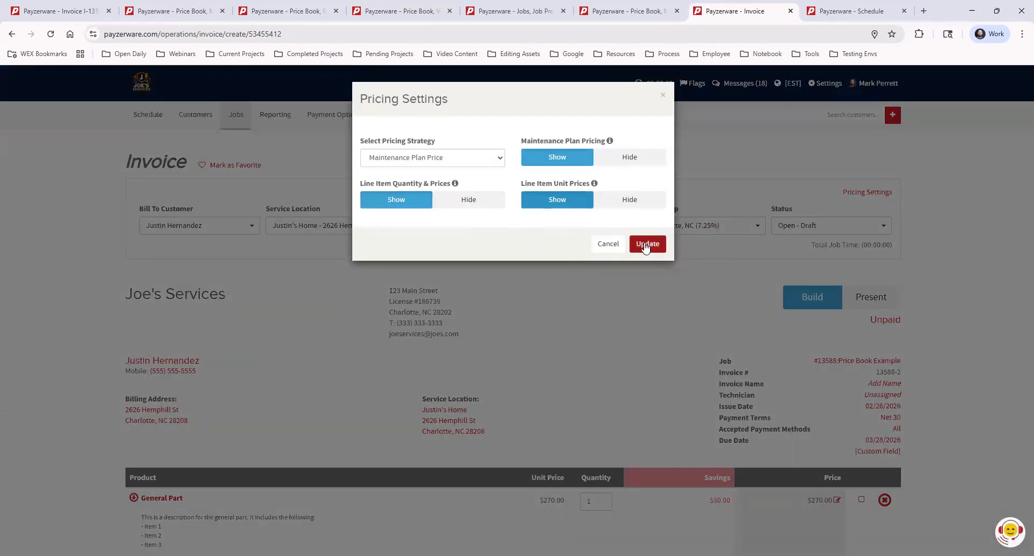
pyautogui.click(646, 244)
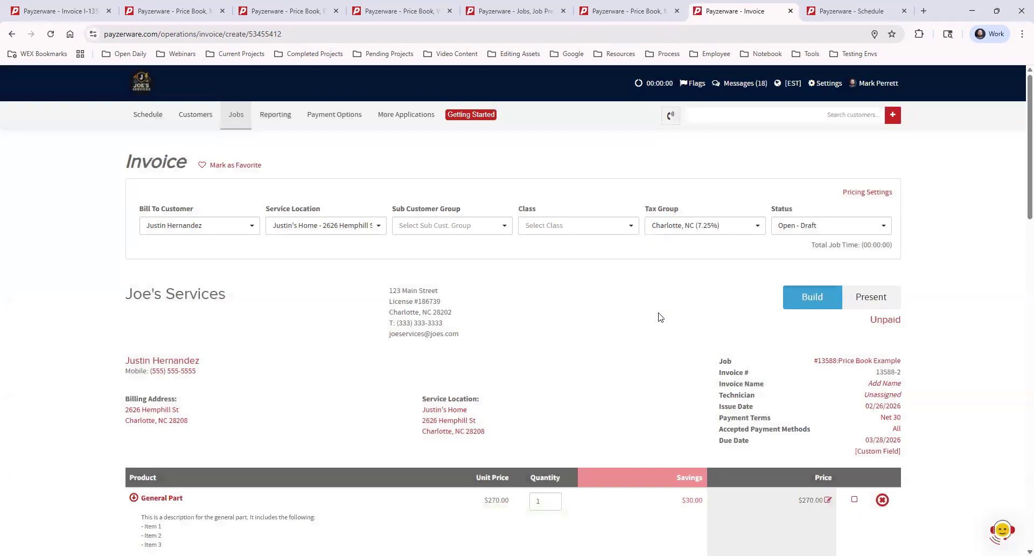
# Step: Make the General Part 2, 4" Honeywell Filter and General Labor line items non-taxable
pyautogui.scroll(-4, 660, 317)
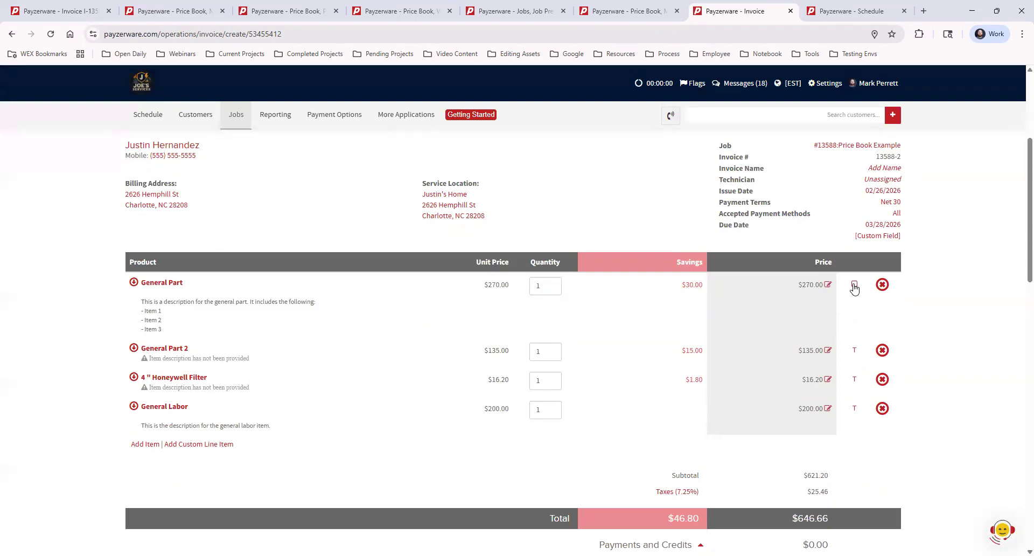
pyautogui.click(853, 350)
pyautogui.click(854, 350)
pyautogui.click(854, 350)
pyautogui.click(854, 379)
pyautogui.click(855, 408)
# Step: Check the invoice totals, then save and close the invoice
pyautogui.scroll(-2, 873, 503)
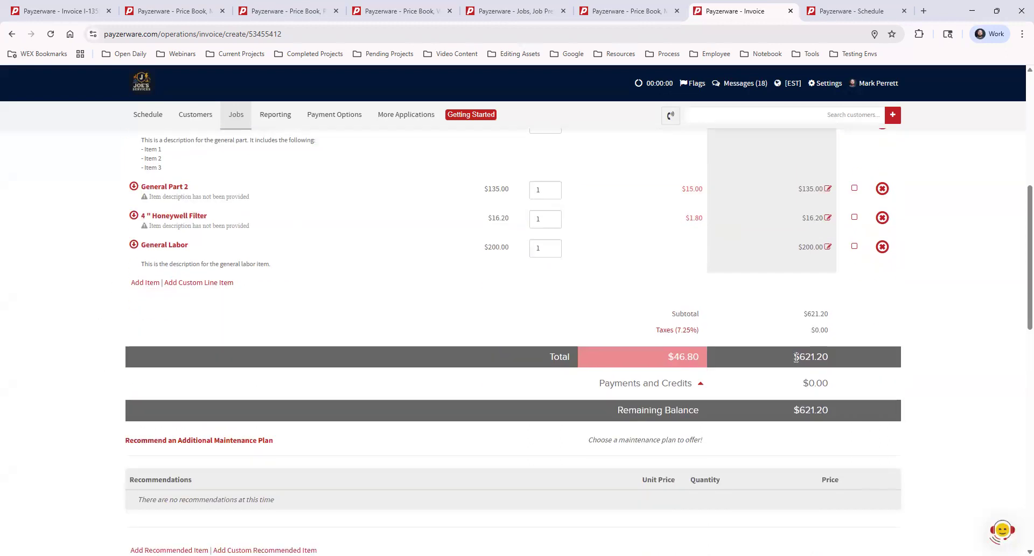
pyautogui.scroll(-12, 879, 450)
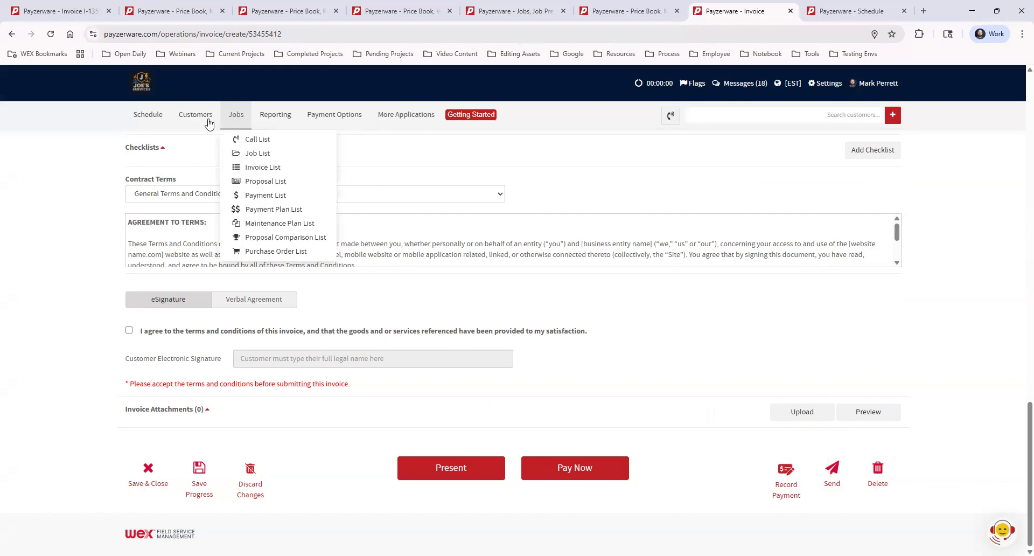
pyautogui.click(150, 471)
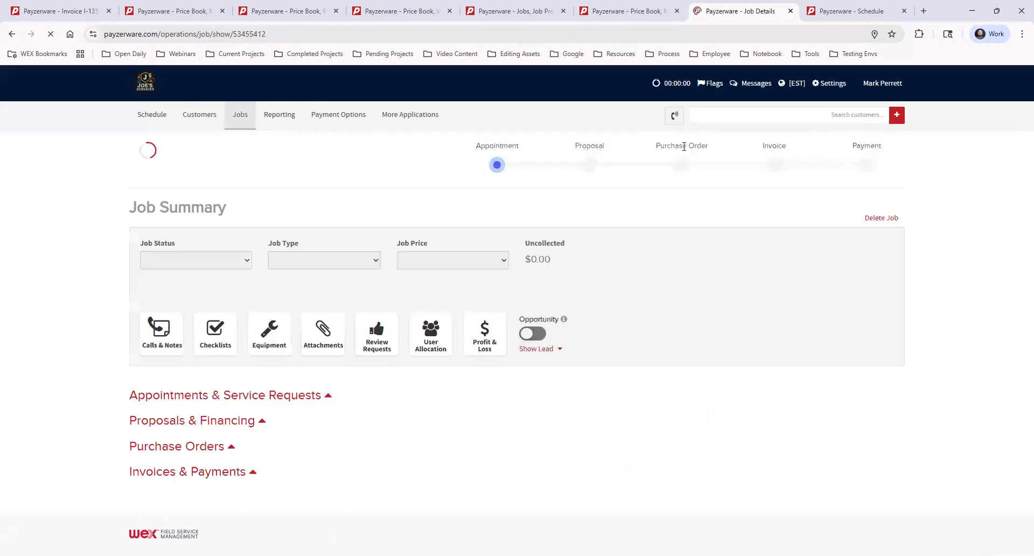
pyautogui.click(406, 116)
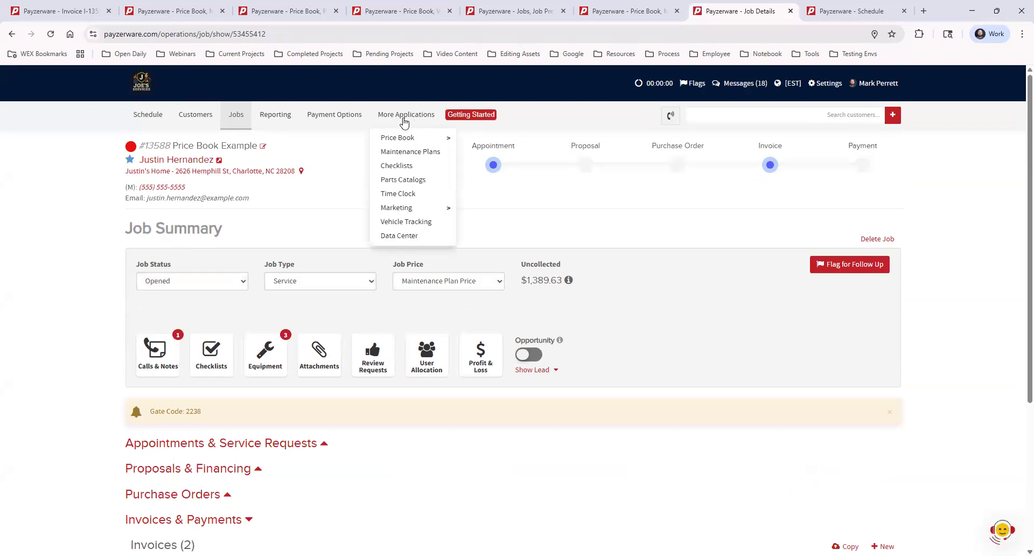
pyautogui.moveTo(433, 141)
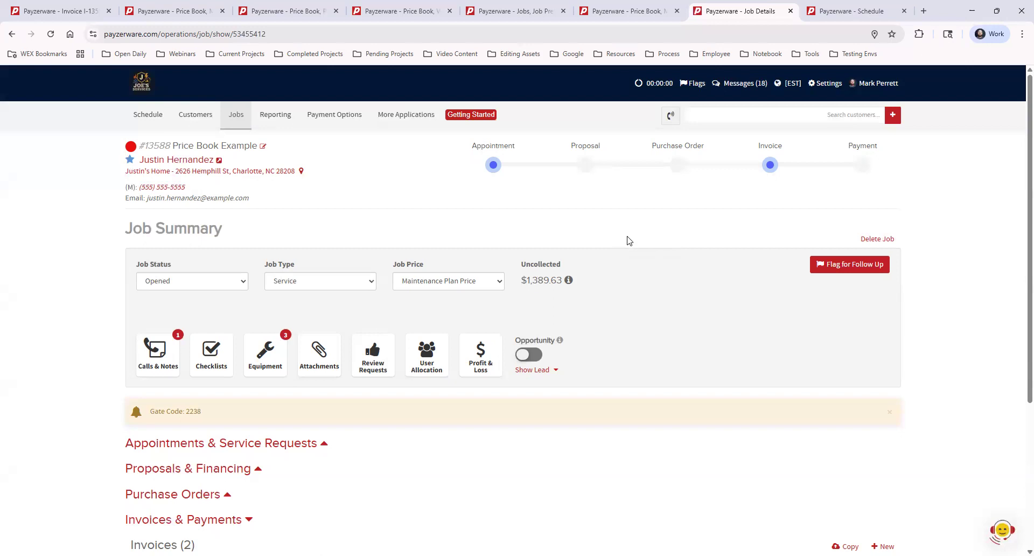
# Step: Reopen the invoice issued 02/26/2026 from the job's invoice list and go to its line items
pyautogui.scroll(-4, 682, 277)
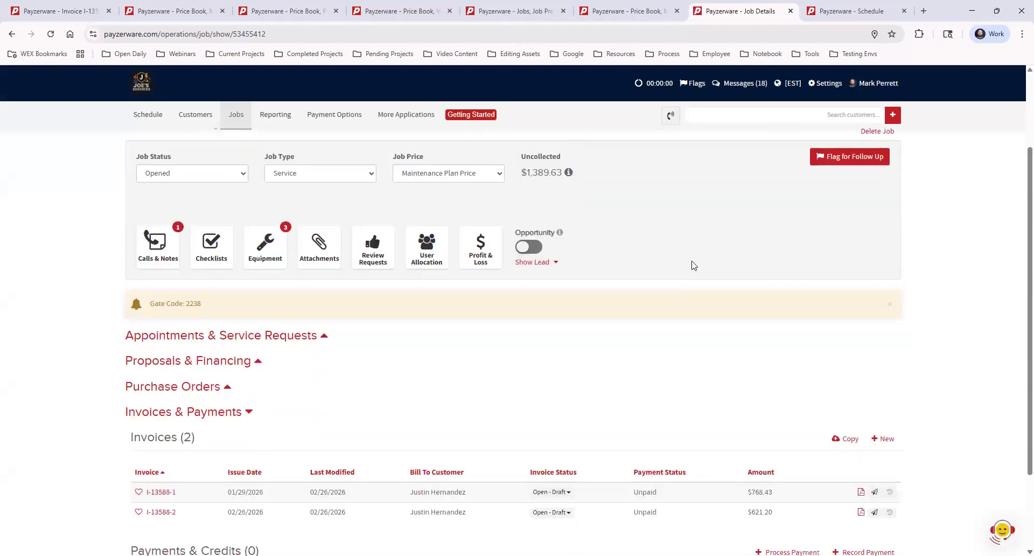
pyautogui.click(161, 406)
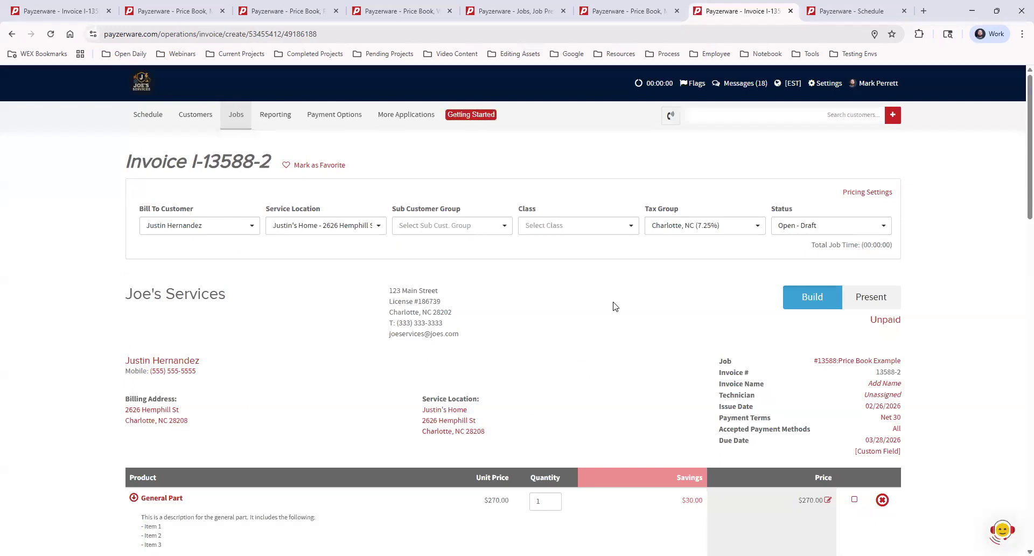
pyautogui.scroll(-3, 454, 365)
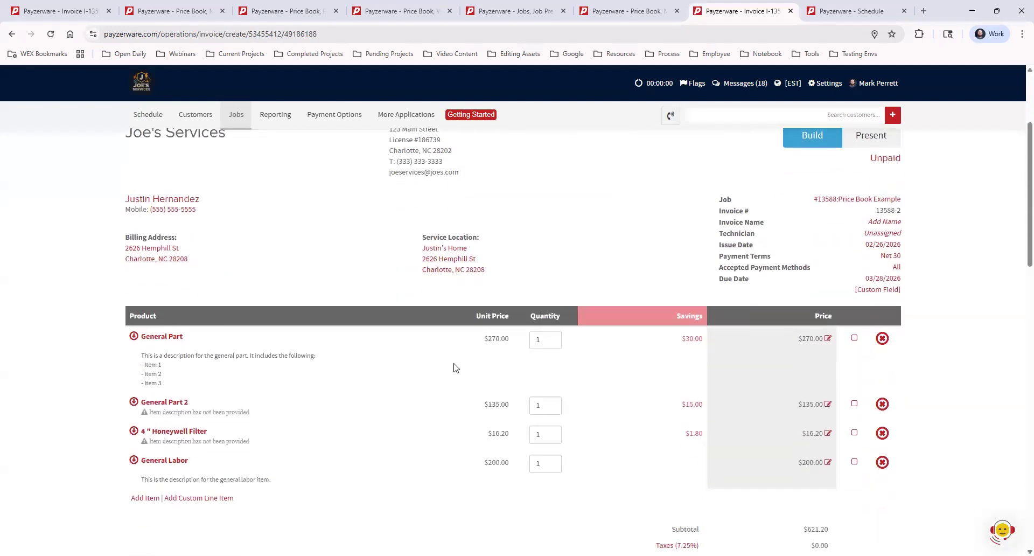
# Step: Start a new Product - Single Part Only from the price book folders while adding an invoice item, look over its form, and close without saving
pyautogui.click(138, 498)
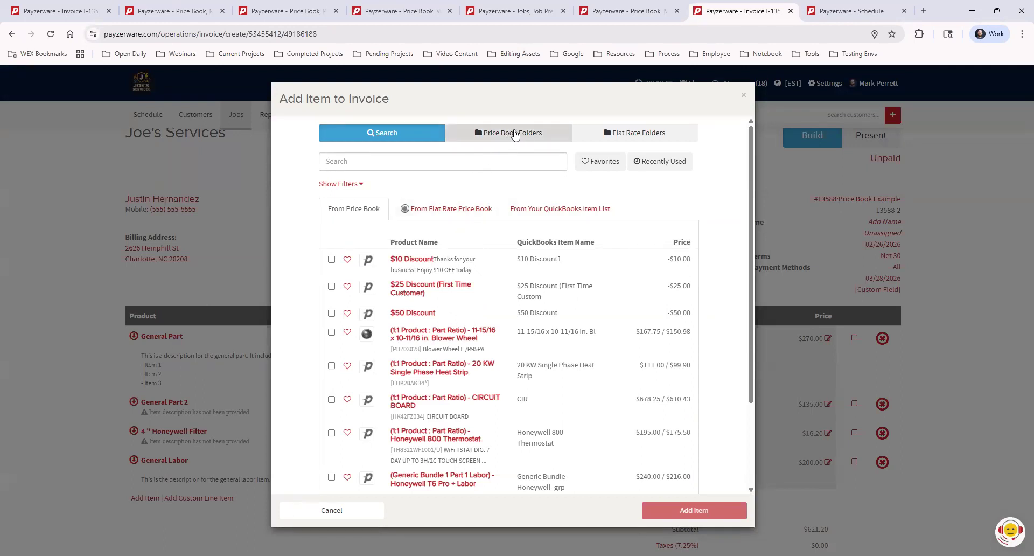
pyautogui.click(510, 135)
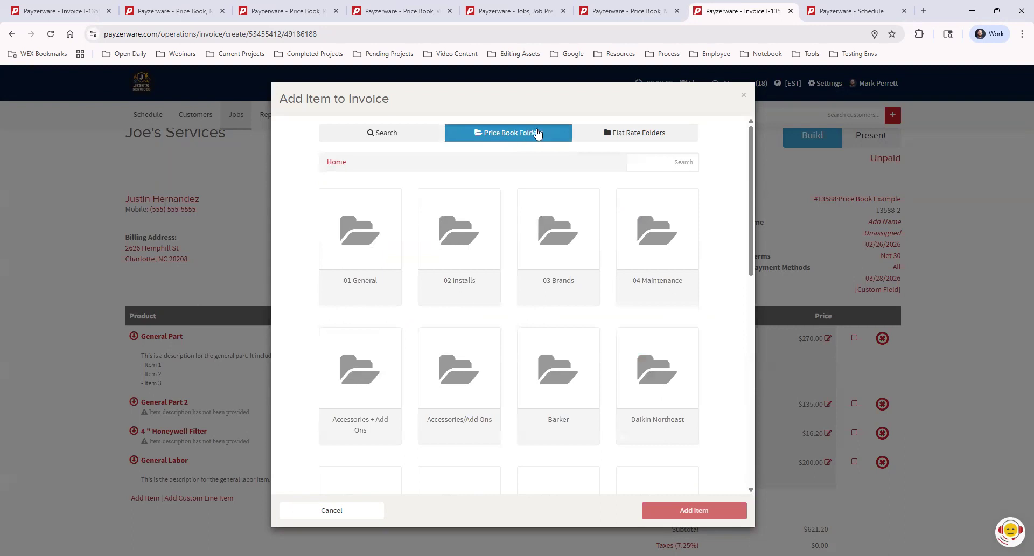
pyautogui.scroll(-10, 729, 254)
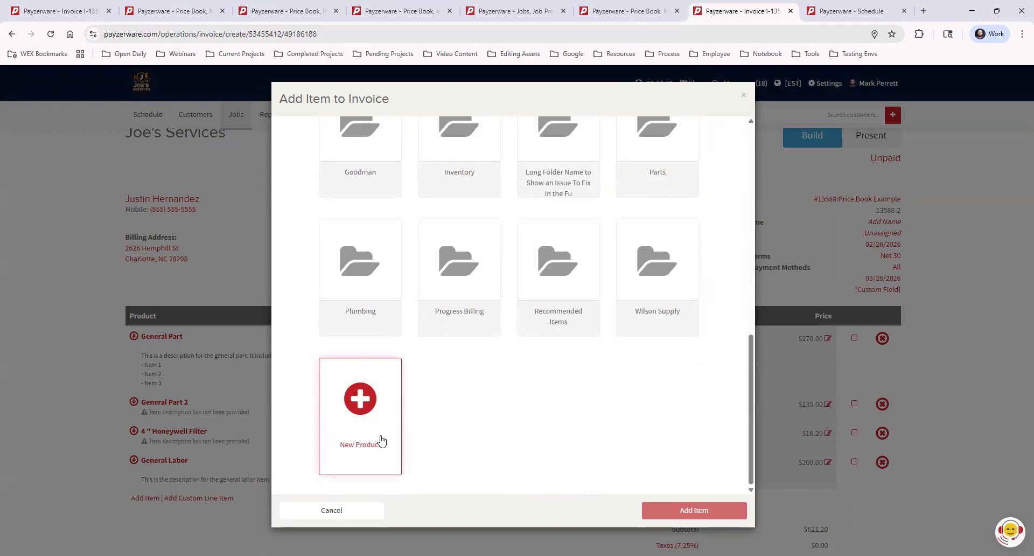
pyautogui.click(364, 408)
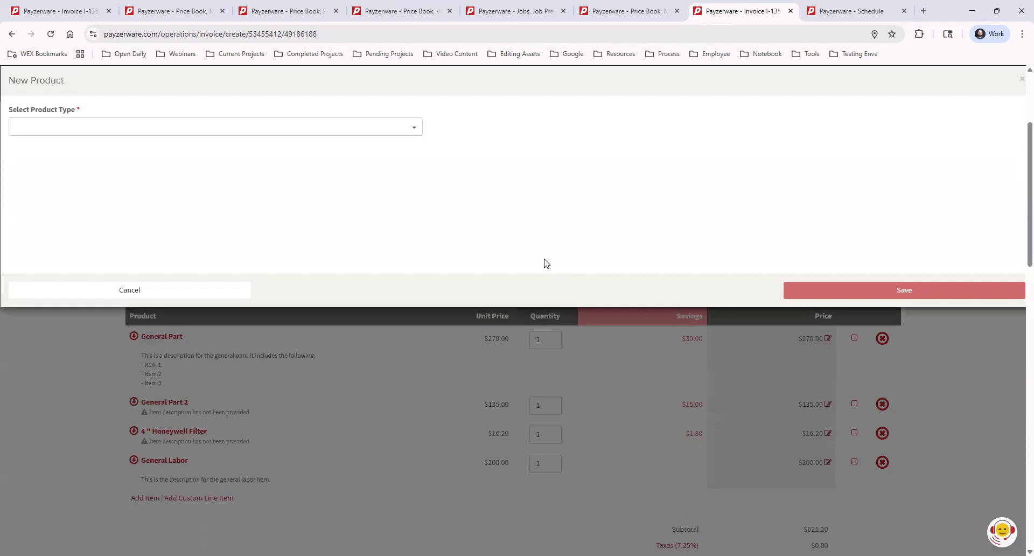
pyautogui.click(262, 128)
pyautogui.click(226, 144)
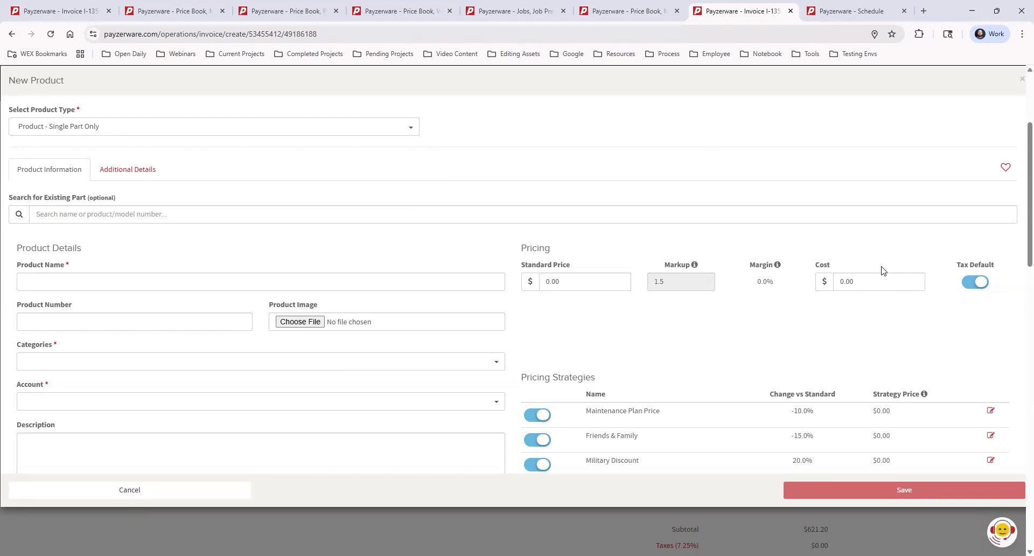
pyautogui.click(1021, 80)
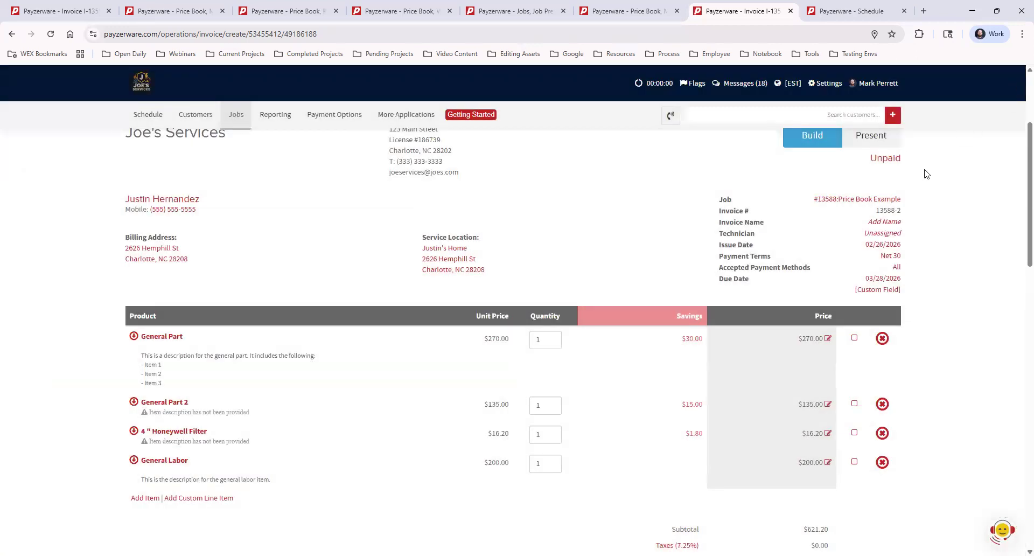
# Step: Look over the Submit a New Price Book Upload options in the Data Center chat and close the chat
pyautogui.scroll(3, 722, 209)
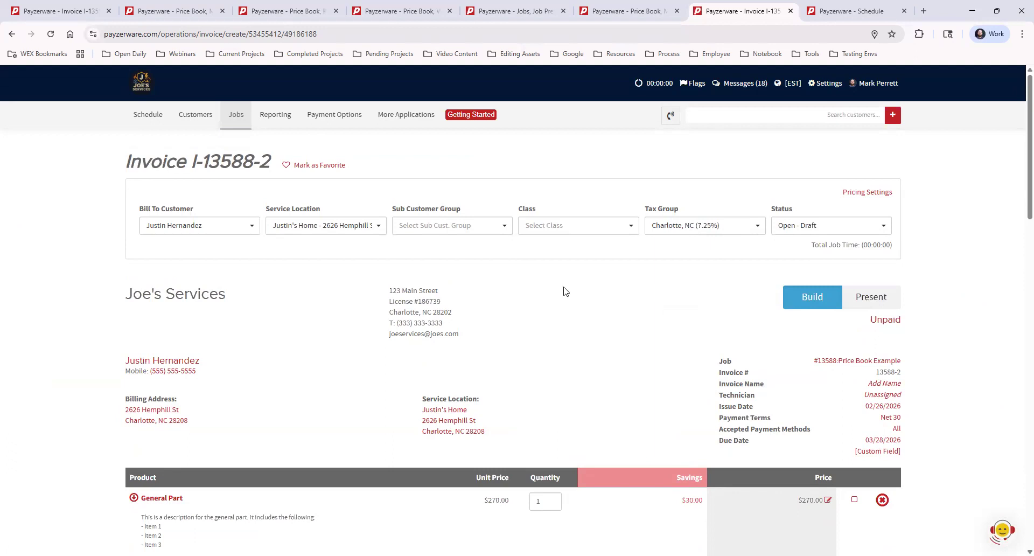
pyautogui.click(410, 113)
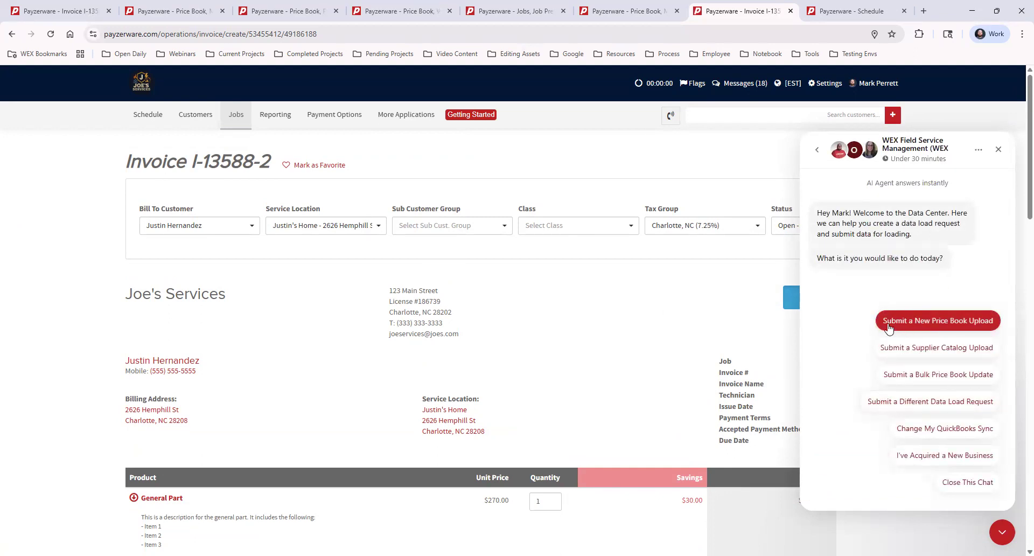
pyautogui.click(987, 323)
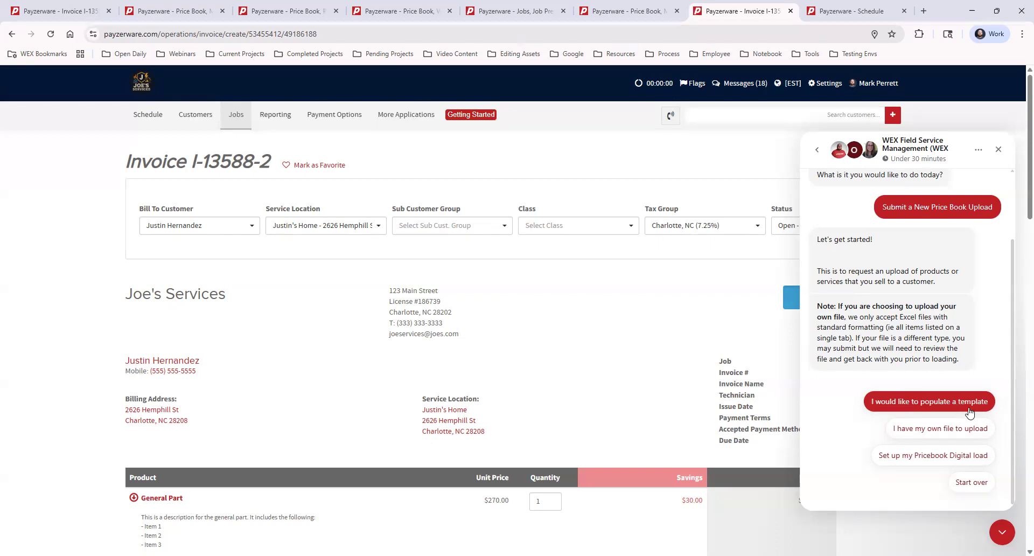
pyautogui.click(998, 149)
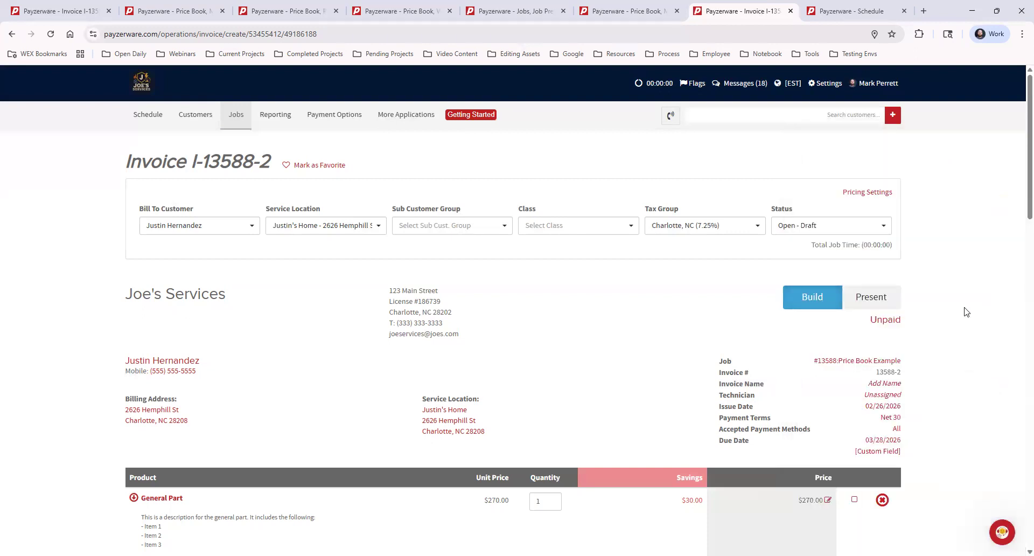